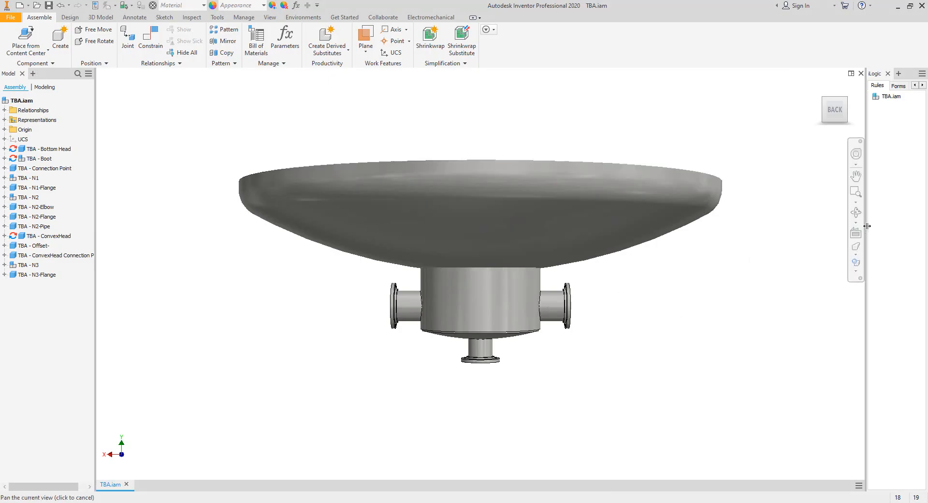
Examine the completed TBA assembly from several angles, including the bottom head, boot, convex head and flanged nozzles
key("F4")
left_click_drag(630, 267, 492, 215)
scroll(520, 266, "down", 2)
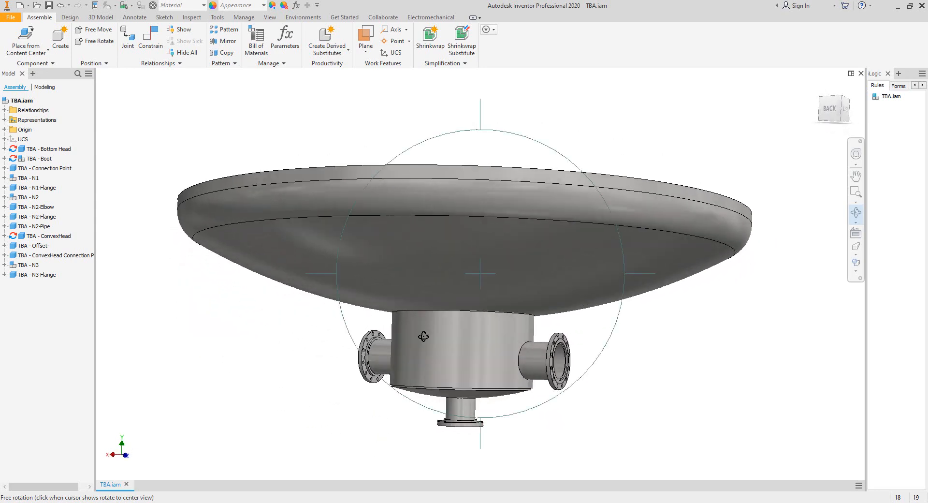
left_click_drag(425, 335, 551, 316)
scroll(481, 317, "down", 5)
scroll(470, 308, "up", 4)
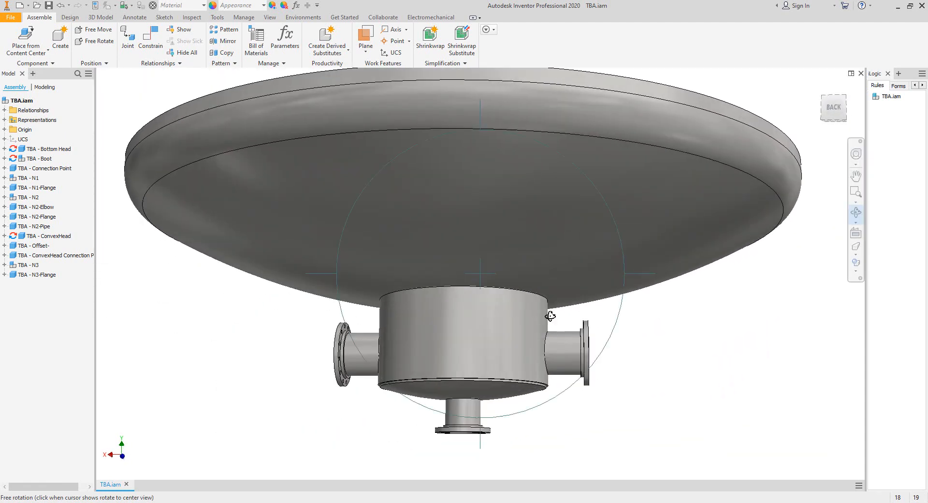
left_click_drag(470, 355, 484, 423)
scroll(481, 331, "down", 2)
left_click_drag(481, 331, 459, 354)
scroll(367, 357, "down", 3)
scroll(400, 338, "up", 3)
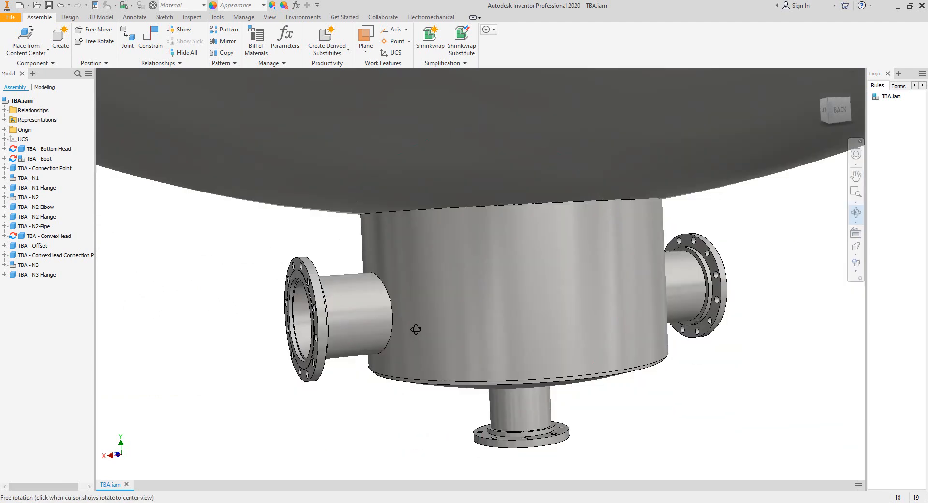
scroll(387, 316, "down", 2)
scroll(387, 316, "up", 4)
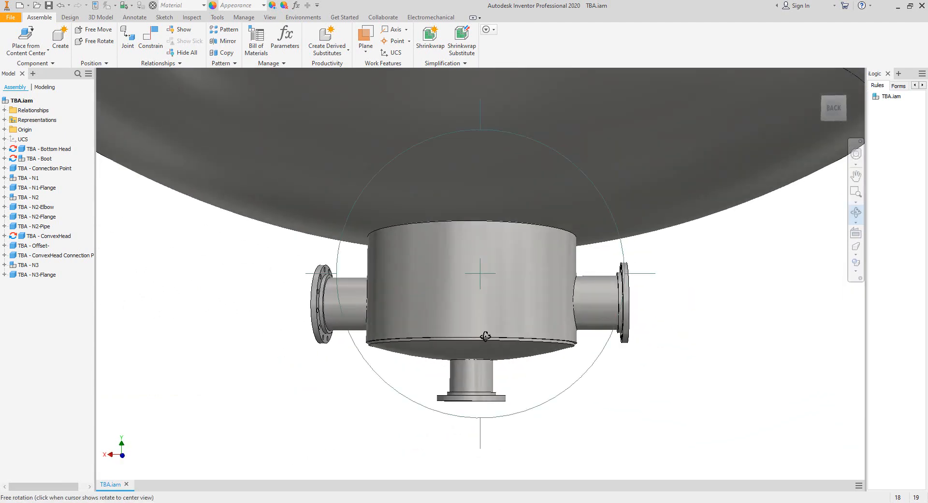
right_click(499, 350)
left_click(516, 354)
scroll(535, 346, "down", 3)
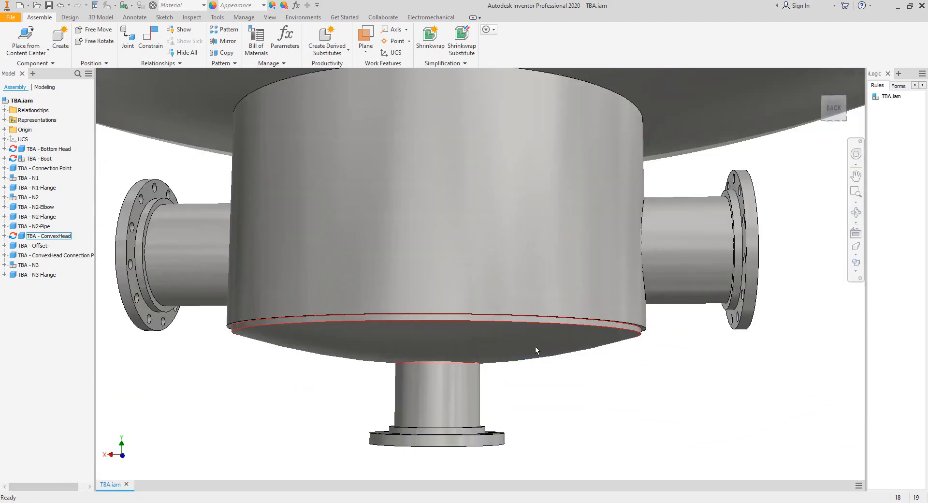
scroll(535, 346, "up", 5)
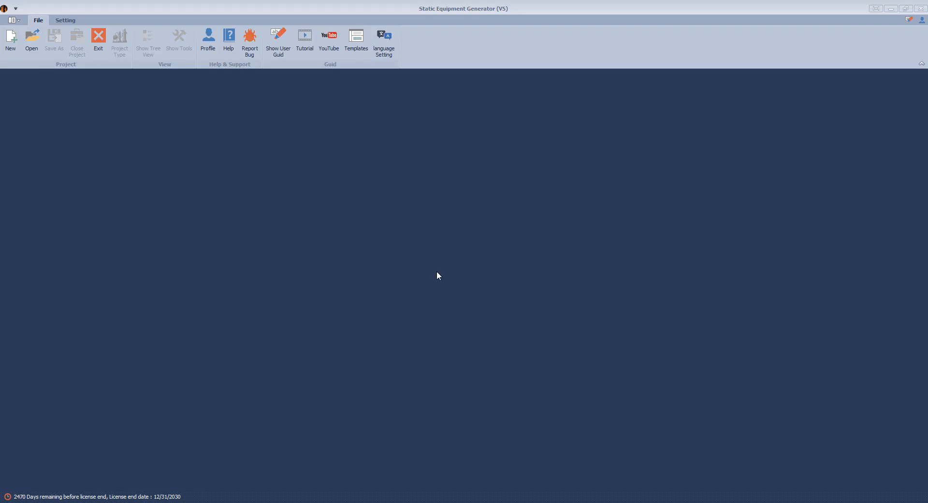
In Static Equipment Generator, create a new Overall project named Project with the Desktop as its workspace folder
left_click(10, 41)
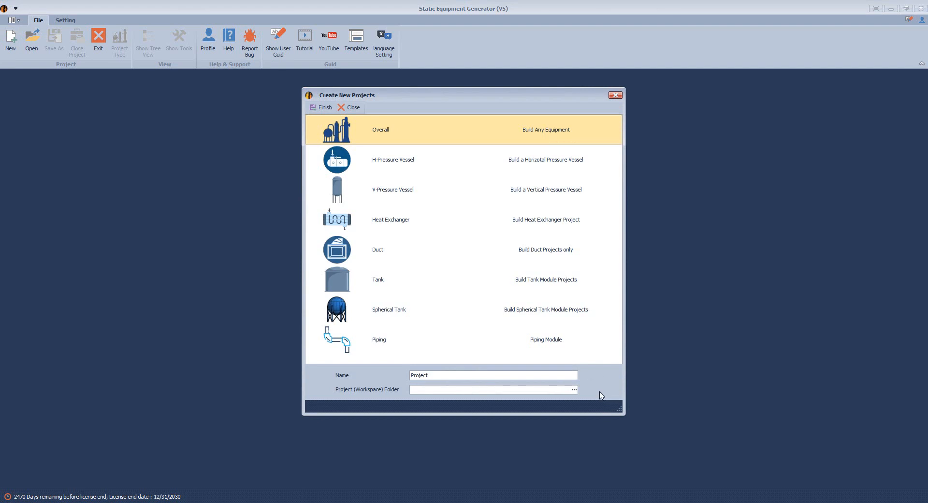
left_click(574, 389)
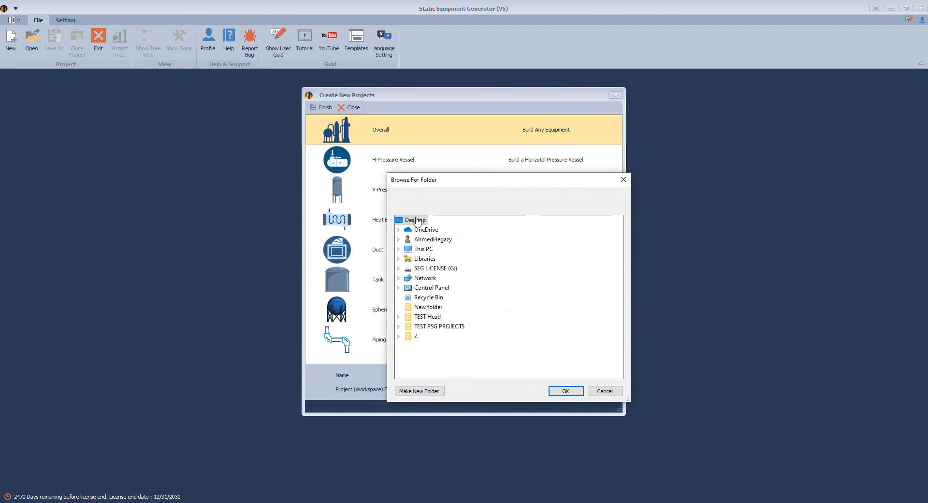
left_click(566, 390)
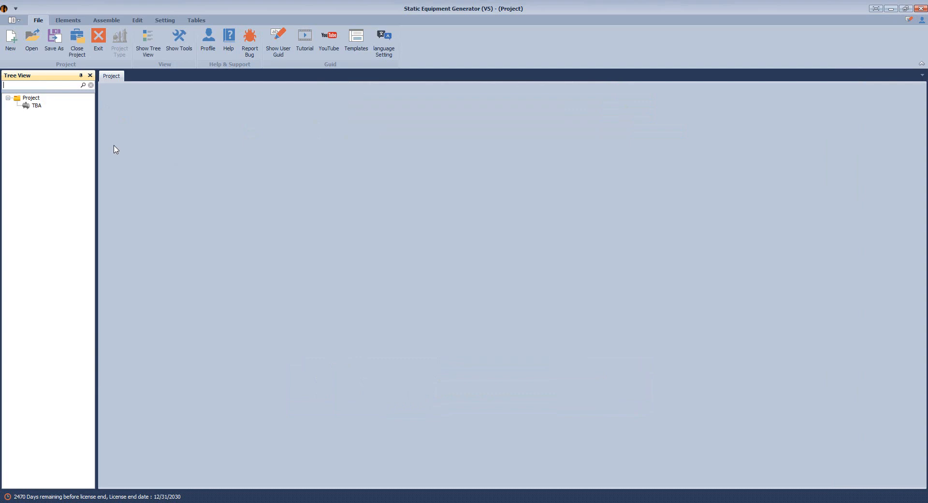
Set the TBA equipment to Vertical position, Bottom to Top direction and English (in) units, and save the equipment settings
left_click(37, 106)
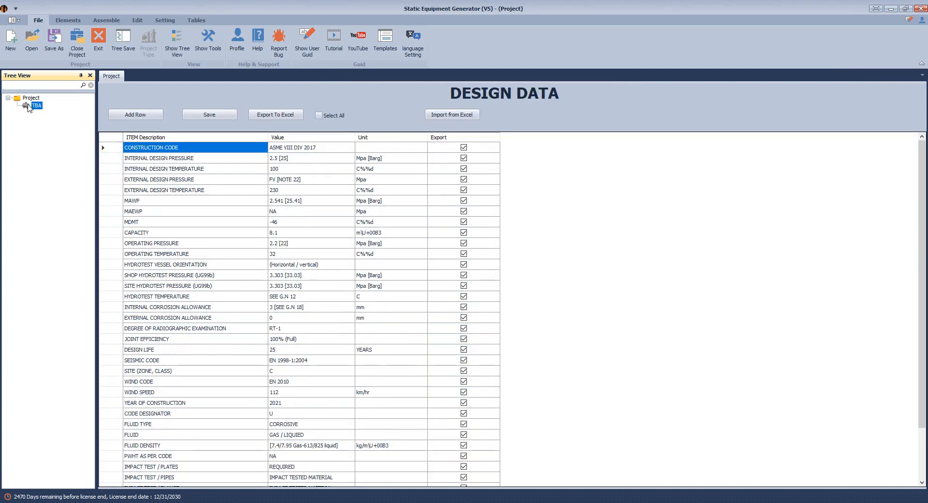
left_click(165, 20)
left_click(24, 41)
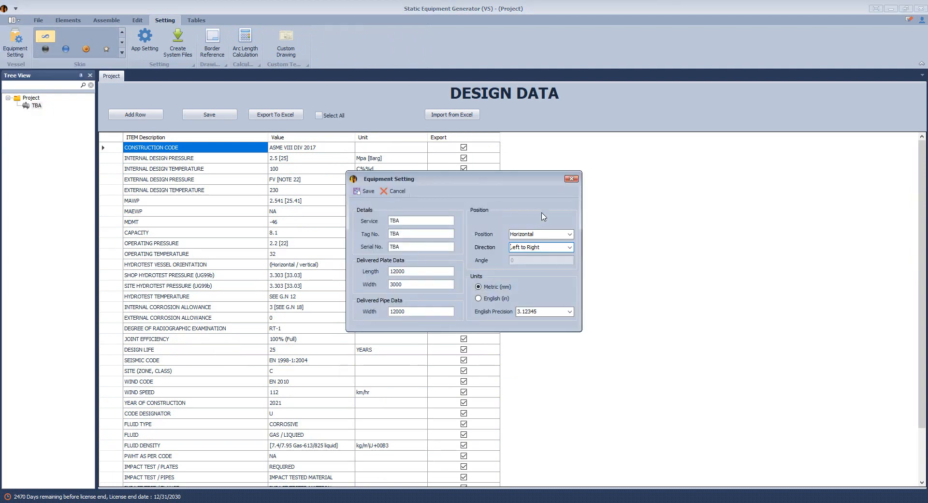
left_click(570, 234)
left_click(531, 255)
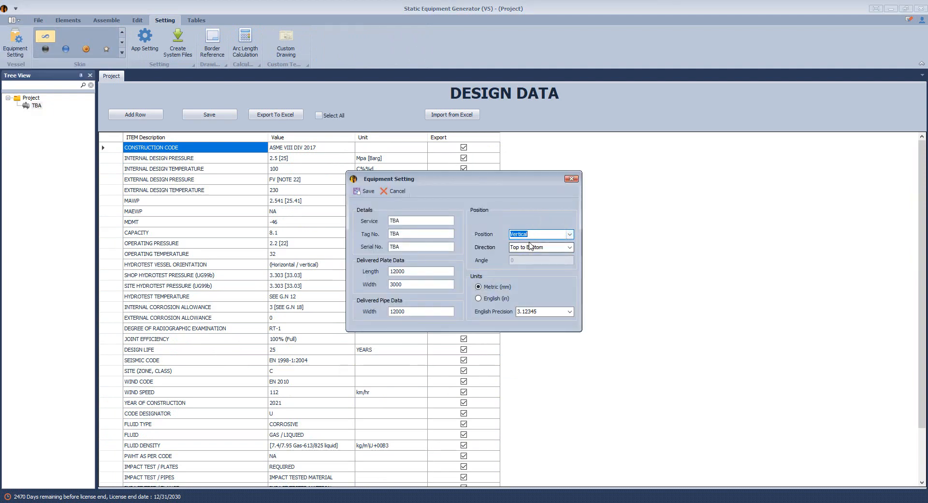
left_click(570, 247)
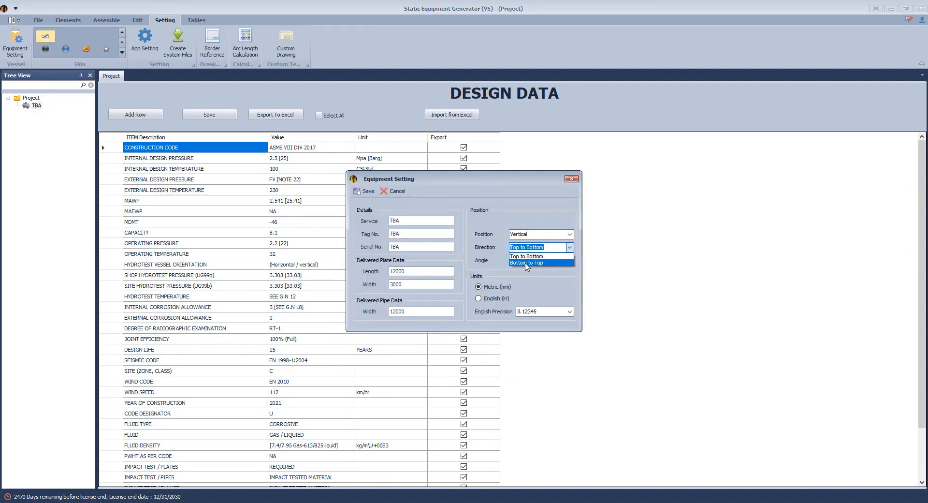
left_click(528, 263)
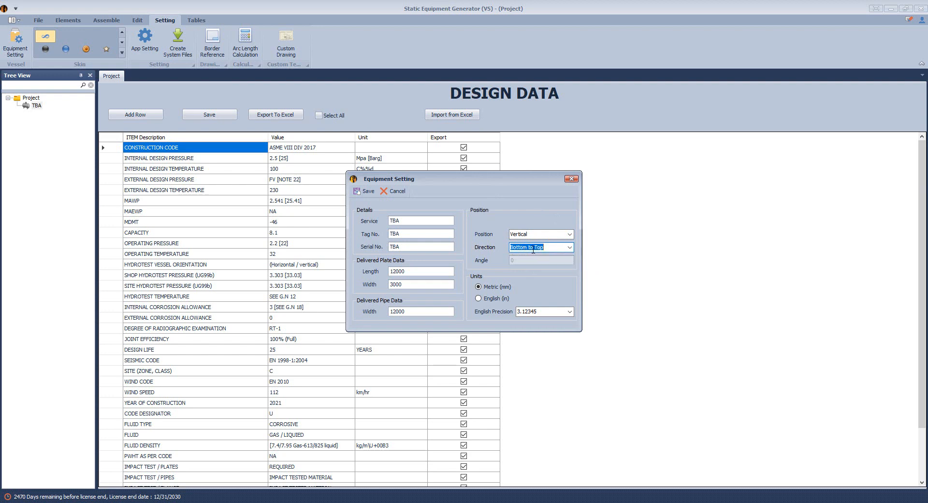
left_click(479, 299)
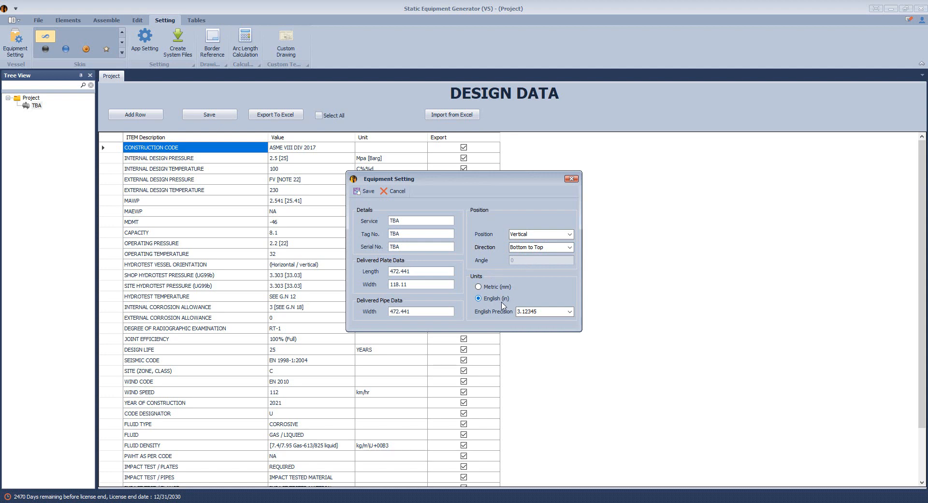
left_click(365, 191)
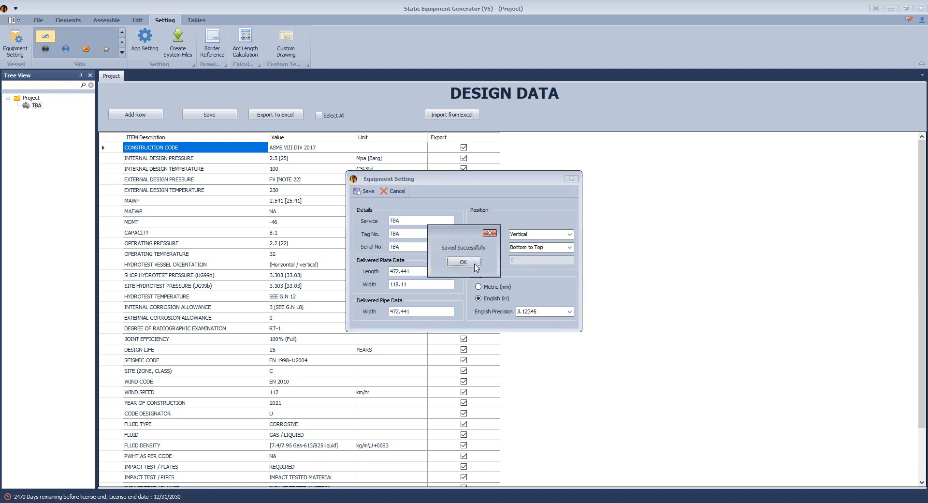
left_click(475, 264)
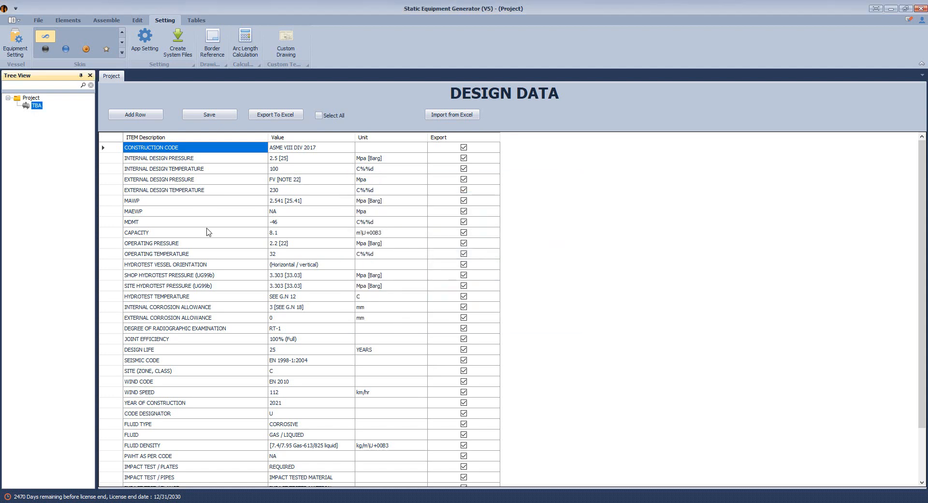
Add a head named Bottom Head to TBA and choose the User Defined (CR and KR) head type
left_click(68, 20)
left_click(14, 39)
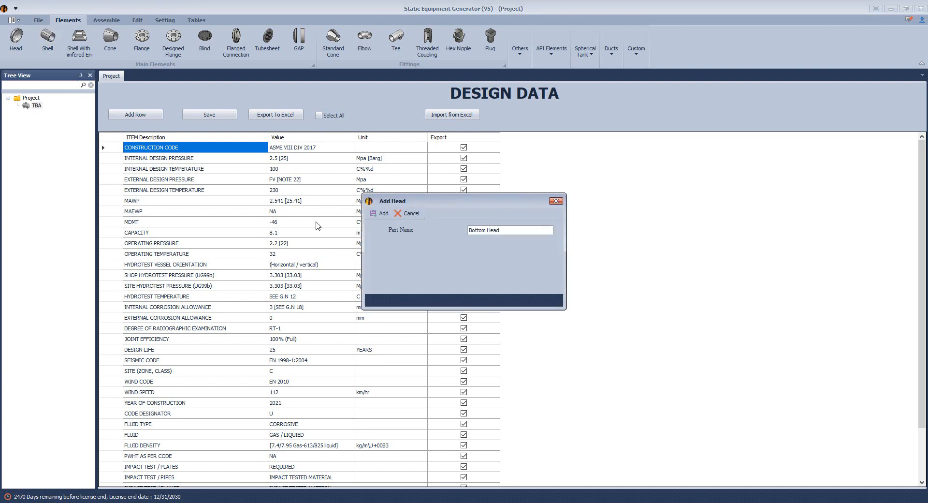
type("Bottom Head")
key("Return")
left_click(54, 115)
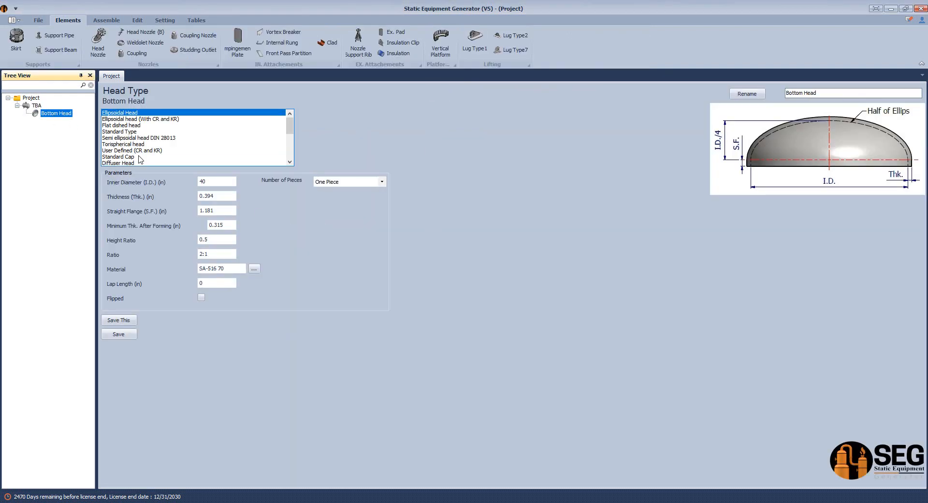
left_click(133, 151)
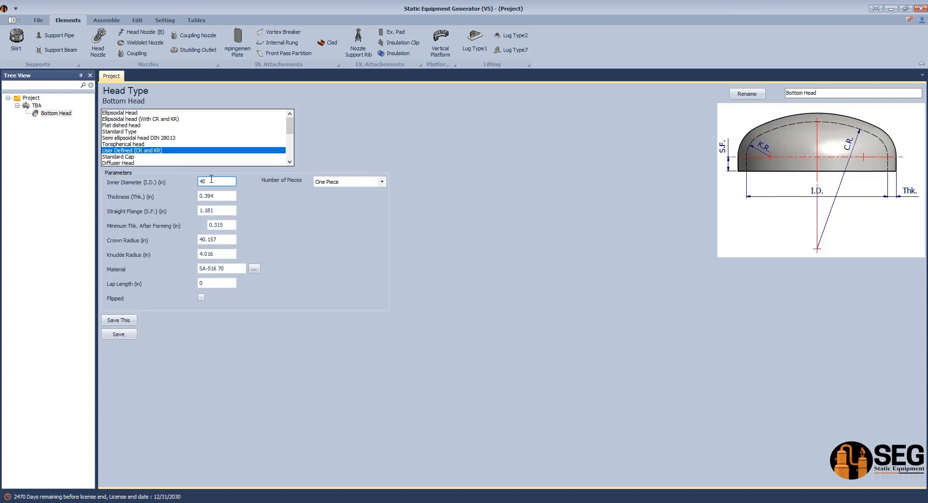
Following the sketch PDF, set the bottom head's inner diameter to 164 in, thickness 0.5 in, straight flange 3 in and minimum thickness after forming 0.5 in
left_click_drag(219, 181, 179, 183)
key("alt+Tab")
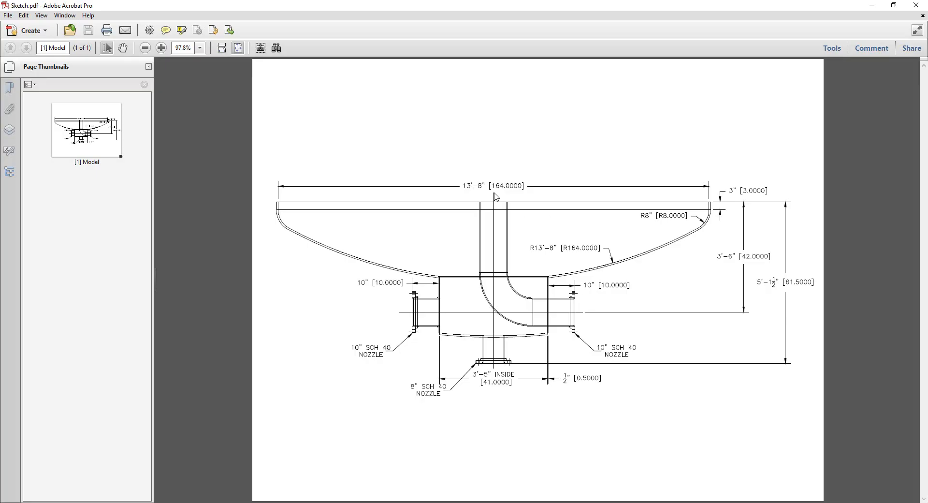
key("alt+Tab")
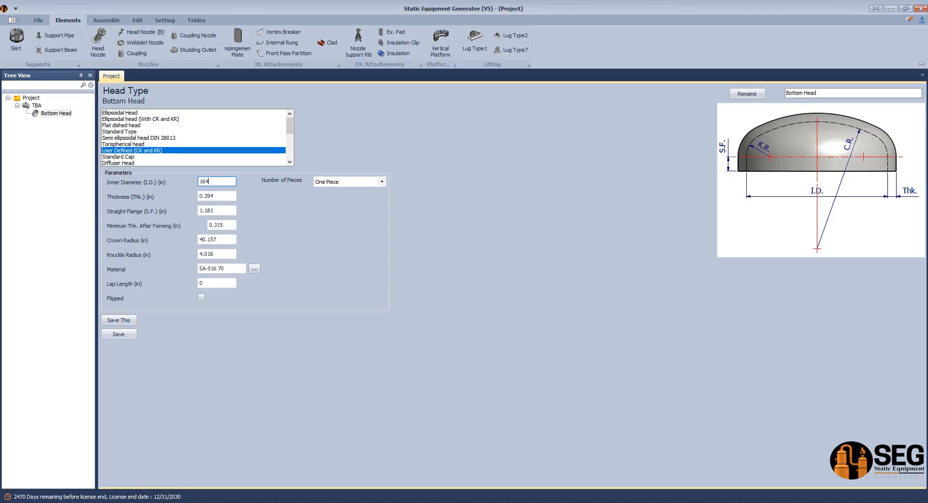
type("164")
left_click_drag(220, 196, 174, 216)
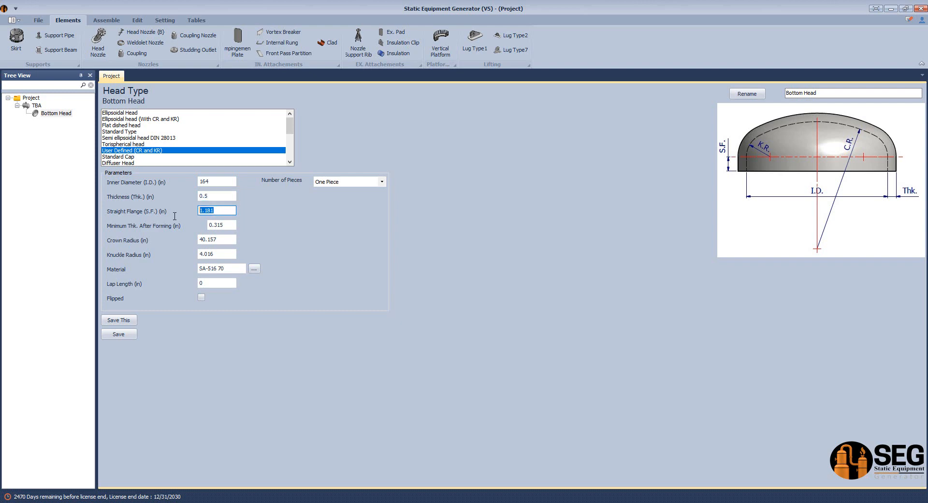
type("3")
left_click(229, 226)
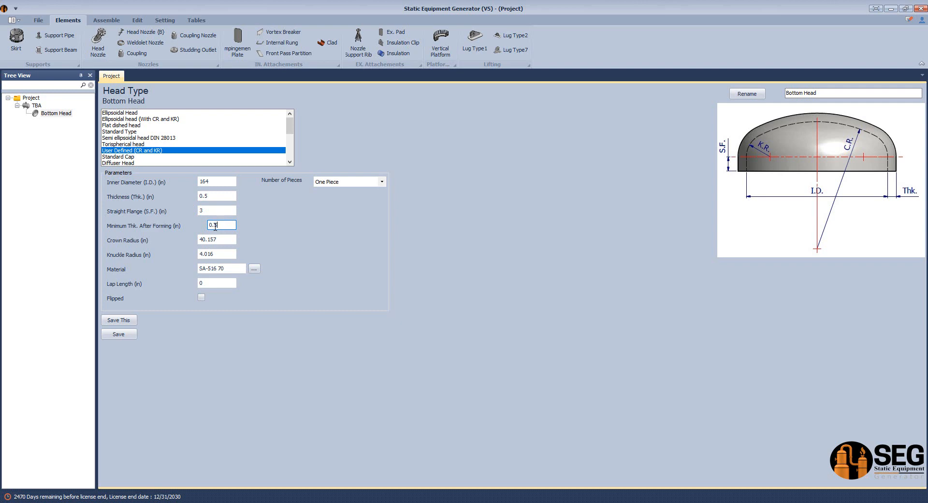
key("BackSpace")
type("5")
key("Tab")
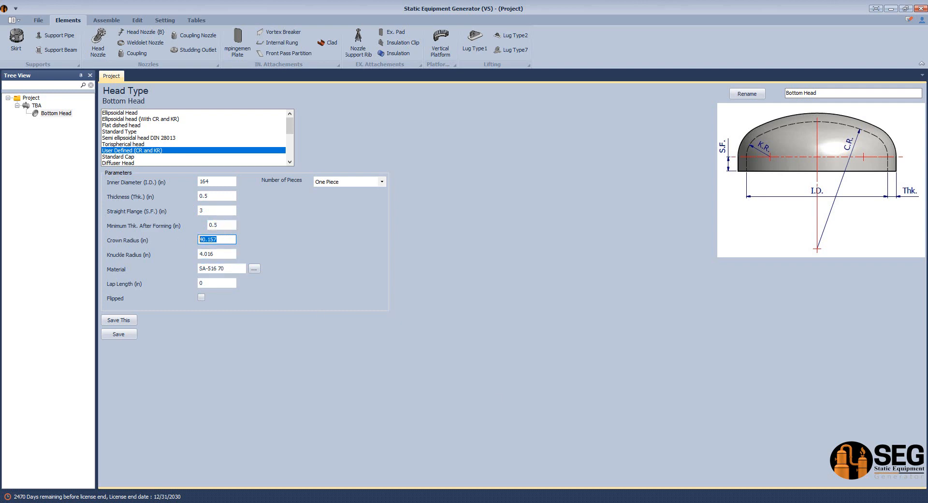
Set the crown radius to 164 in and knuckle radius to 8 in from the sketch PDF, enable Flipped, and save the bottom head
key("alt+Tab")
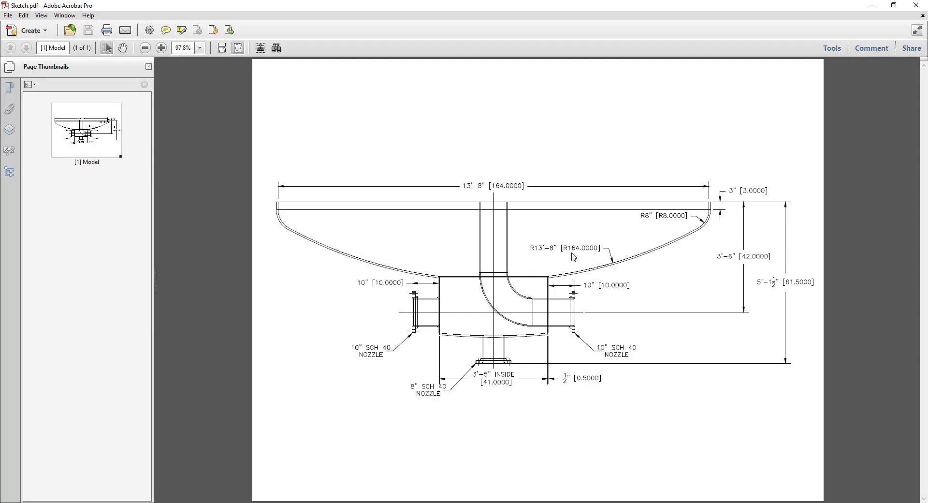
key("alt+Tab")
type("1")
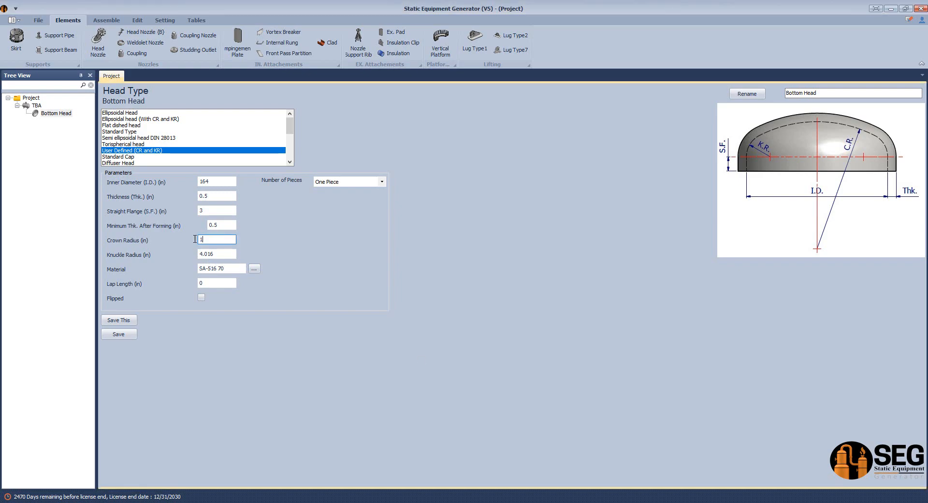
key("alt+Tab")
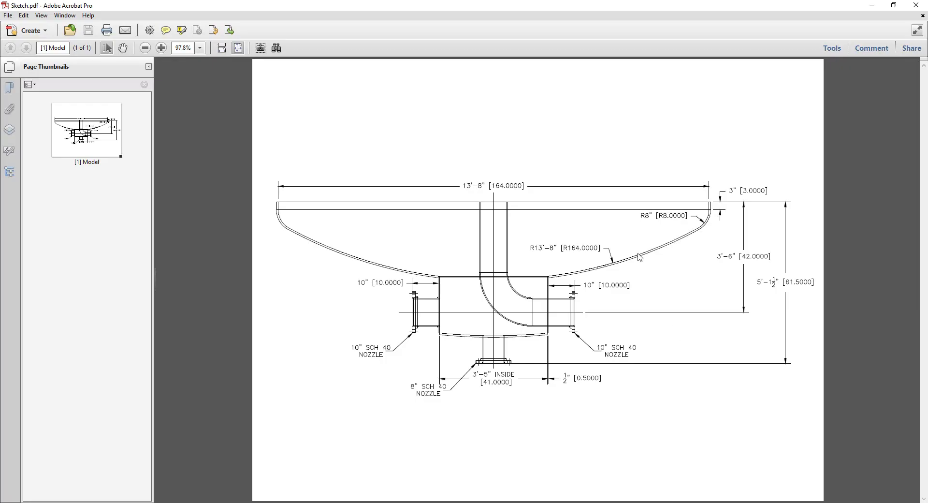
key("alt+Tab")
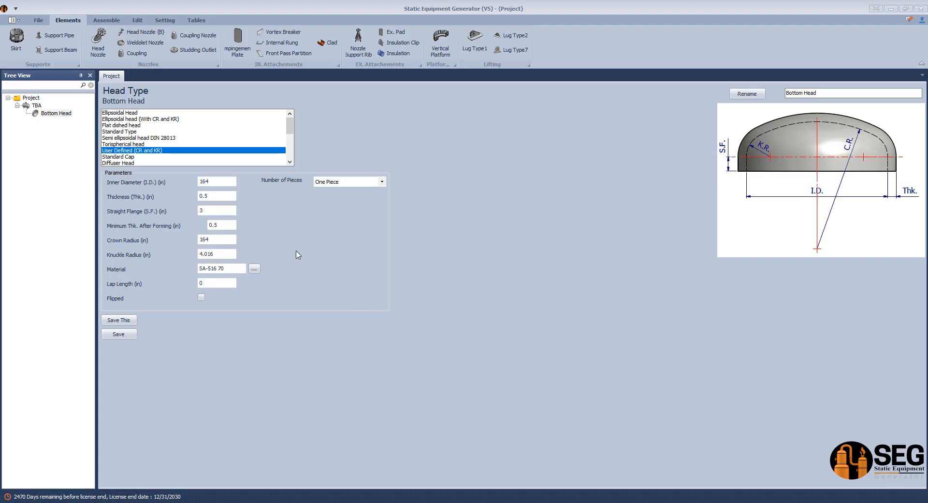
key("Tab")
type("8")
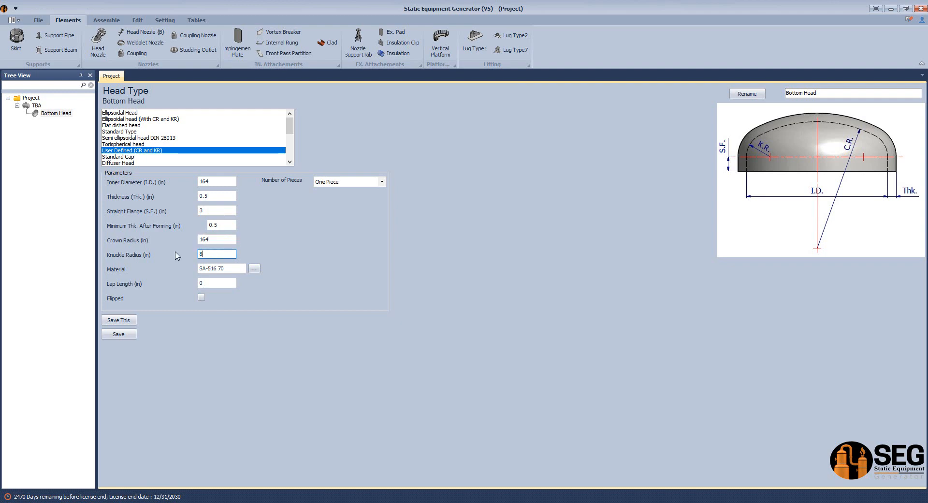
left_click(202, 298)
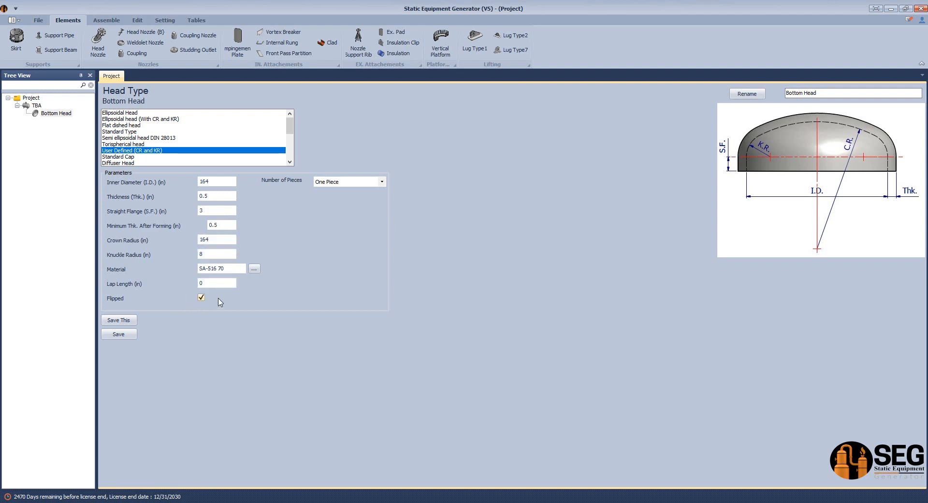
left_click(119, 335)
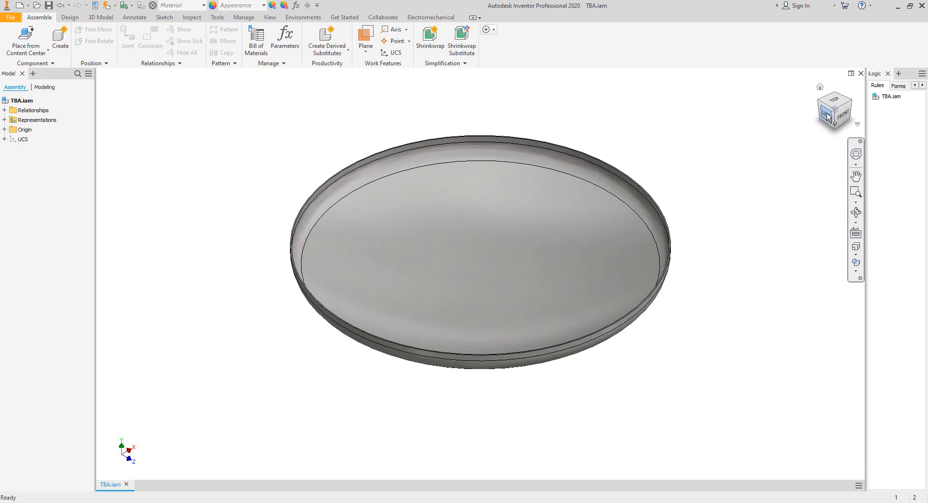
Inspect the generated bottom head from the left side in Inventor, and return to the element tools in Static Equipment Generator
left_click(828, 117)
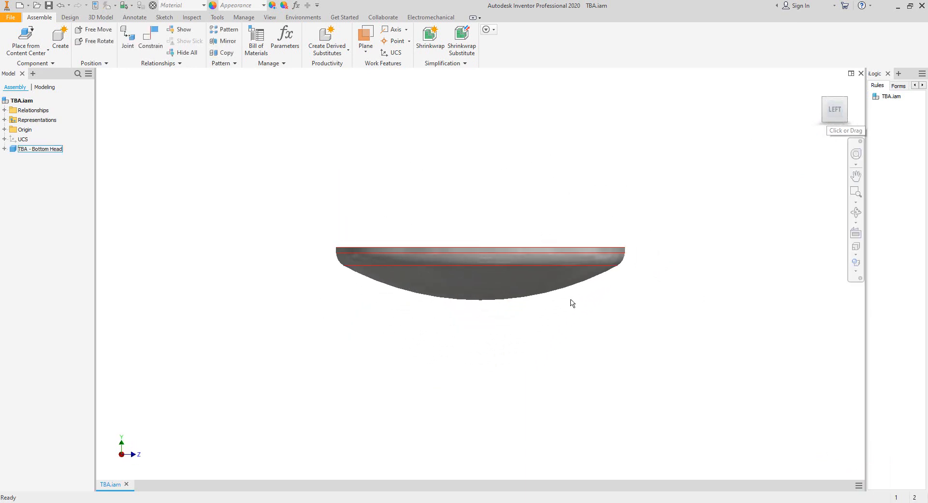
left_click(651, 488)
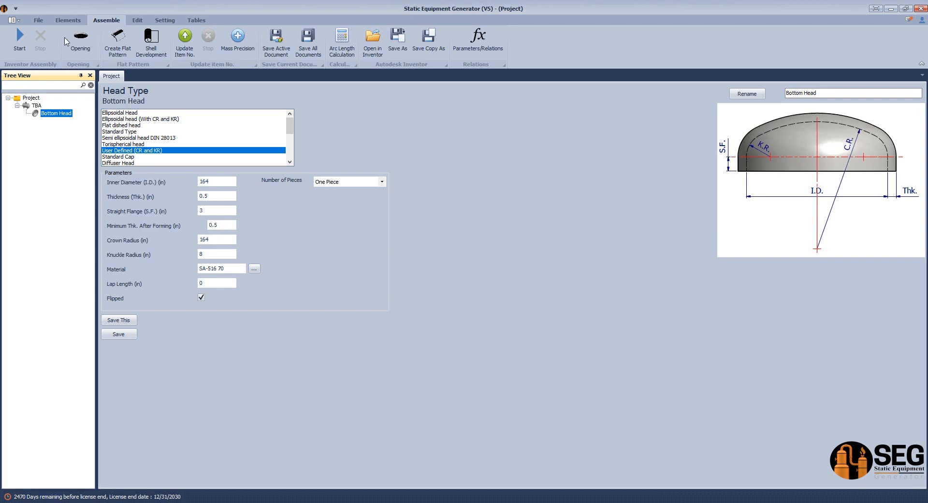
left_click(67, 19)
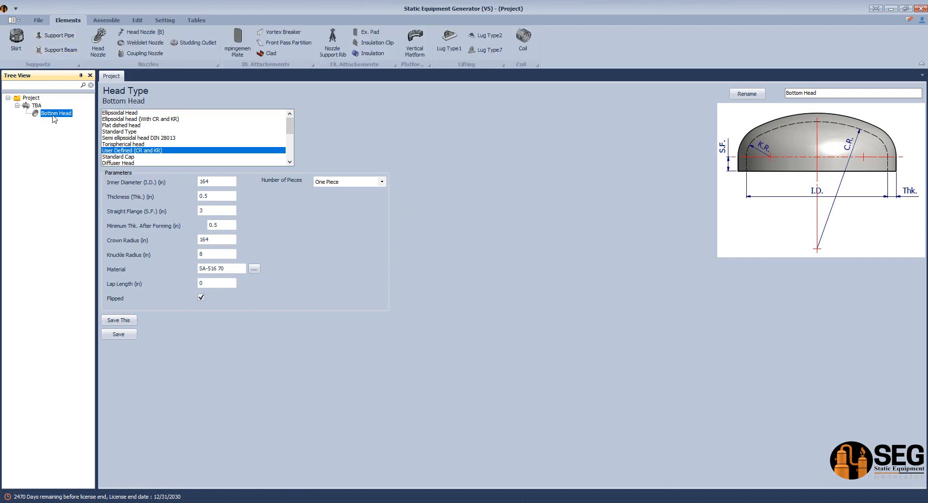
Check the boot area in the sketch PDF and add a head nozzle named Boot to the bottom head
left_click(624, 488)
mouse_move(435, 271)
left_mouse_down()
mouse_move(544, 323)
mouse_move(552, 340)
left_mouse_up()
left_click(671, 499)
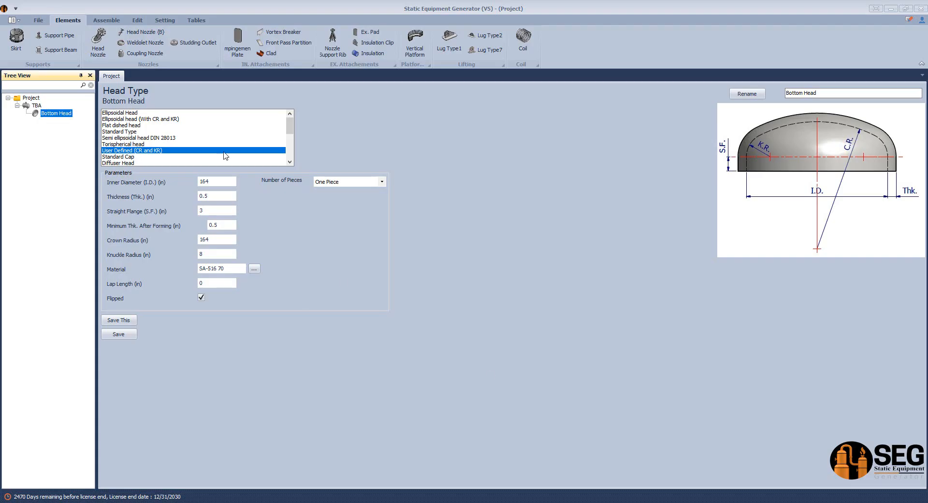
left_click(98, 44)
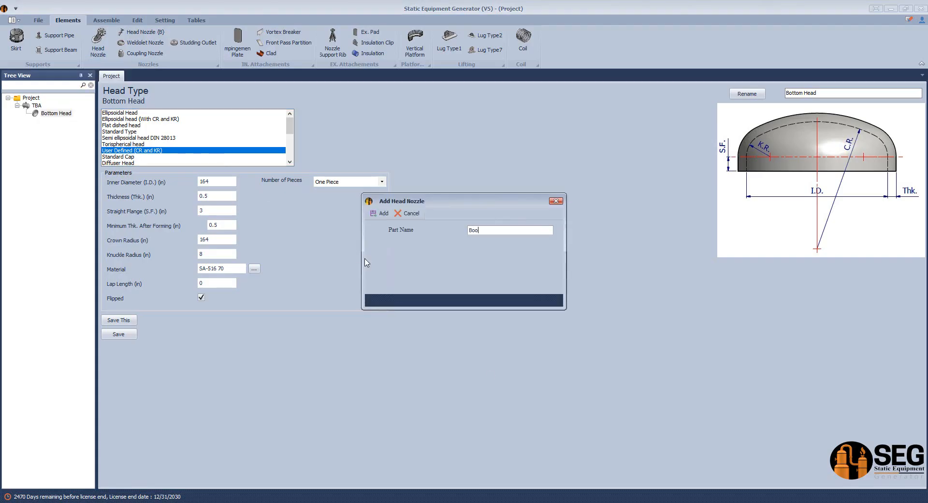
type("Boot")
key("Return")
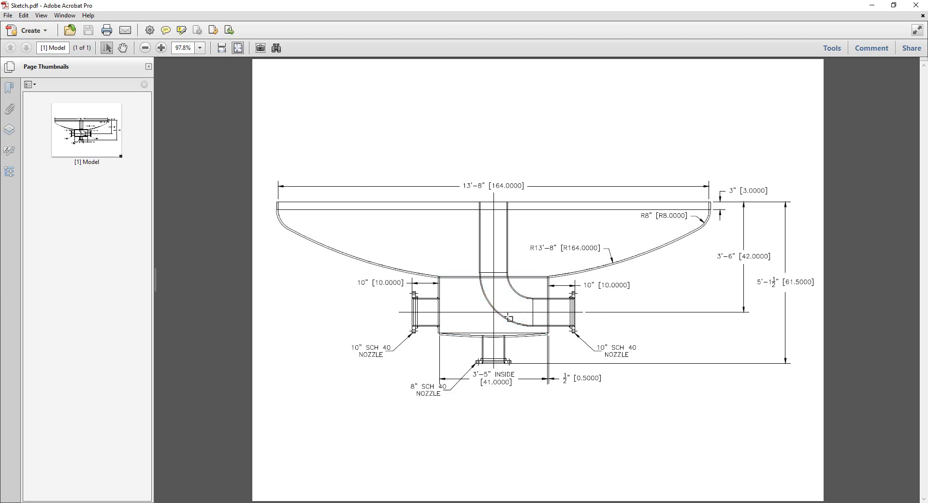
From the boot dimensions in the sketch PDF, choose Nozzle From Plate Connected to Head with pipe OD 42 in and thickness 0.5 in
scroll(540, 383, "up", 4, "ctrl")
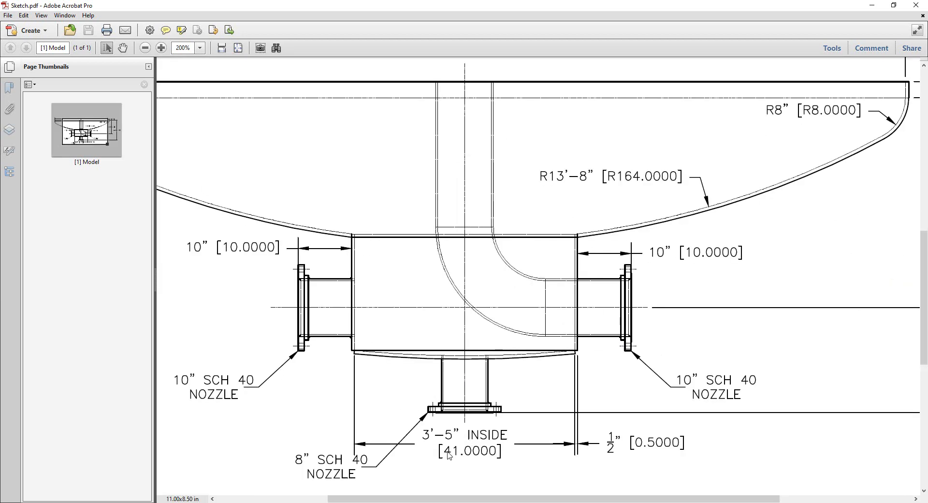
left_click_drag(449, 455, 463, 457)
left_click_drag(630, 437, 693, 465)
key("alt+Tab")
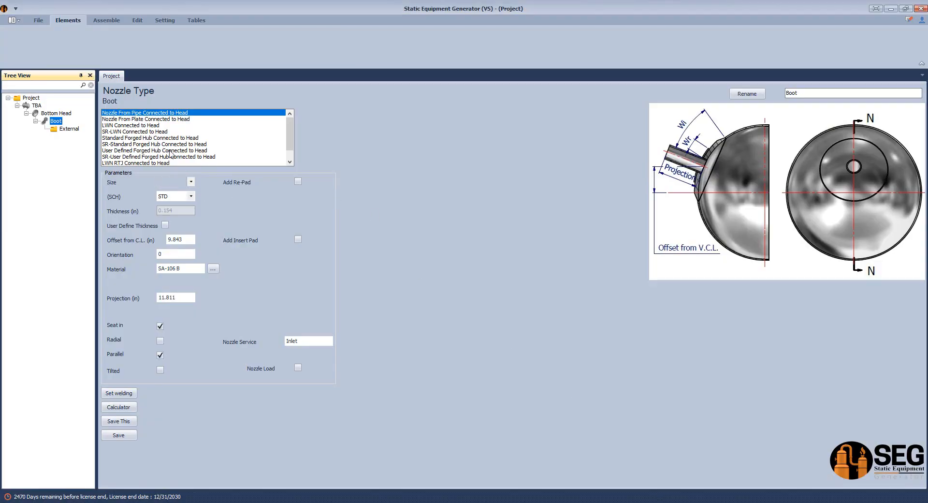
left_click(132, 119)
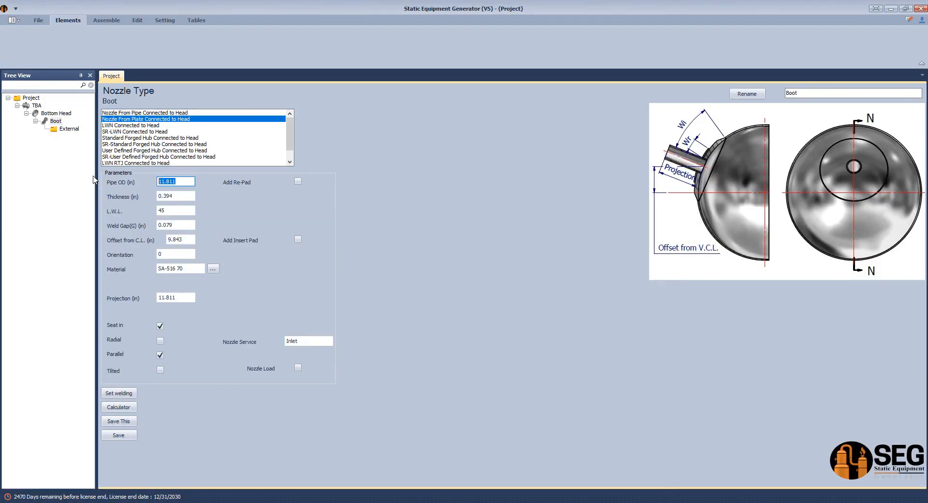
type("42")
left_click_drag(186, 197, 169, 200)
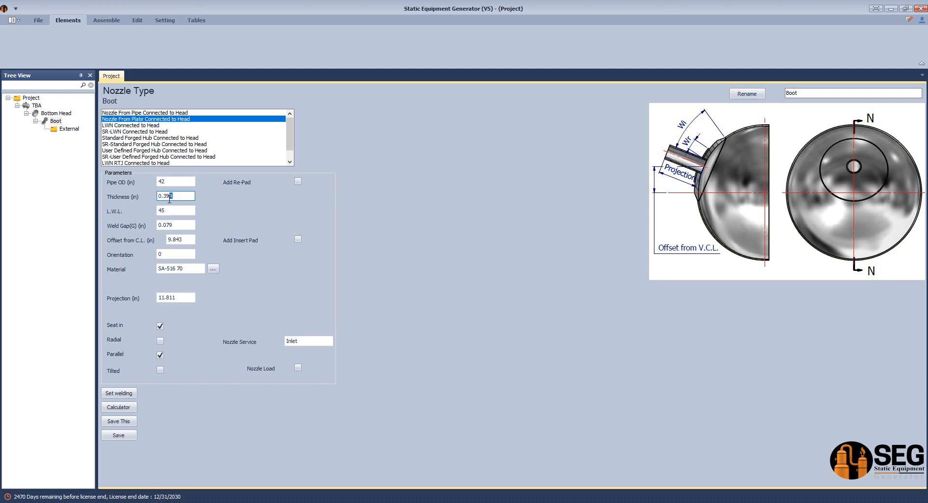
type("5")
Set the boot's L.W.L. to 0 and its offset from the center line to 0 in
left_click(174, 212)
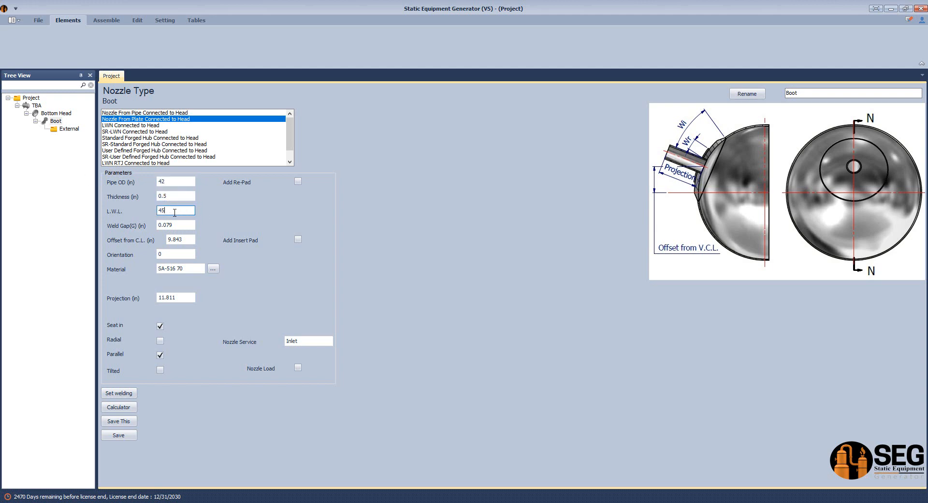
left_click(174, 226)
left_click(173, 225)
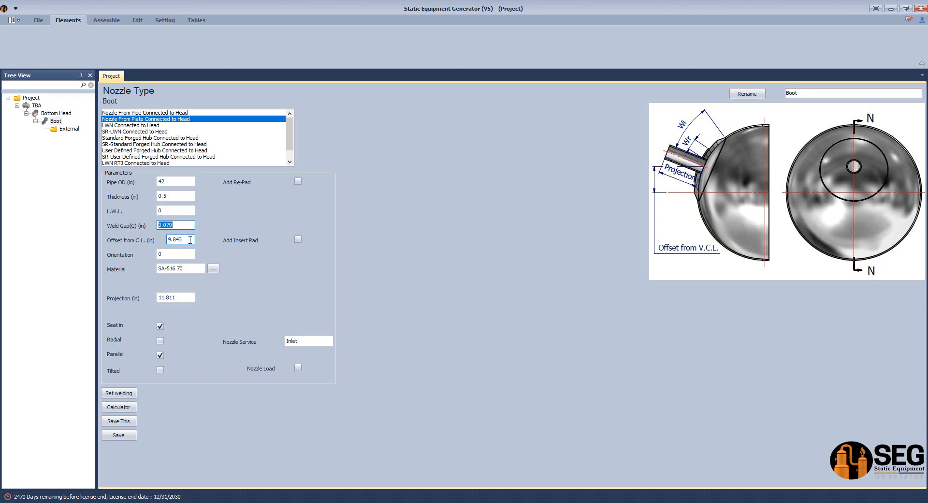
left_click(188, 238)
type("0")
Check the vertical dimensions in the sketch PDF, set the boot's projection to 50 in, then save and generate it in Inventor
left_click(184, 298)
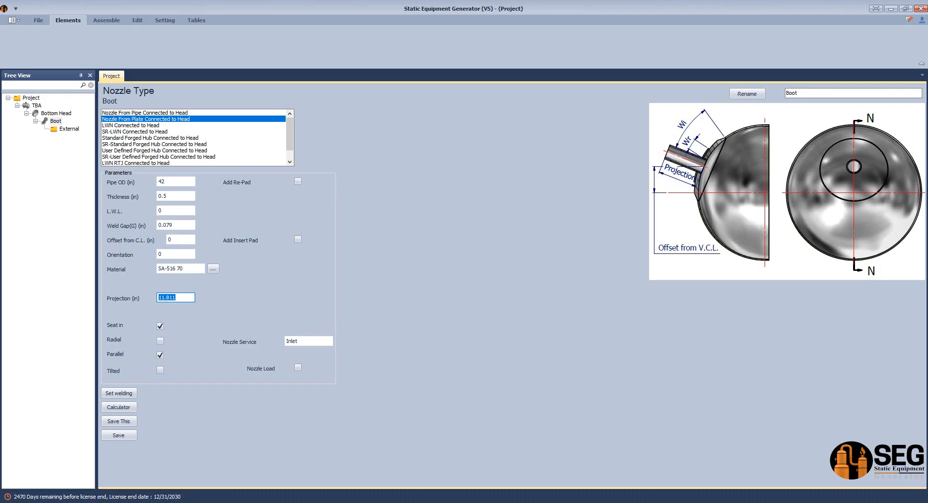
key("alt+Tab")
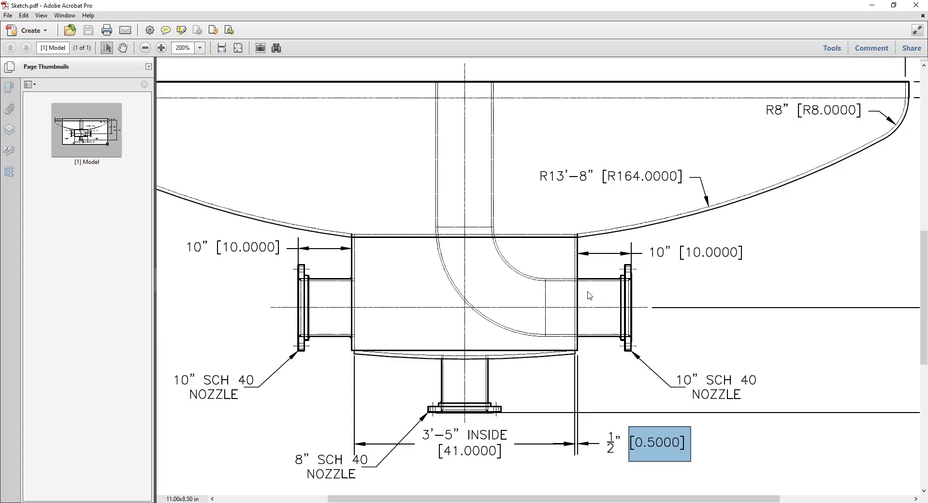
scroll(590, 296, "up", 1)
scroll(618, 294, "down", 3, "ctrl")
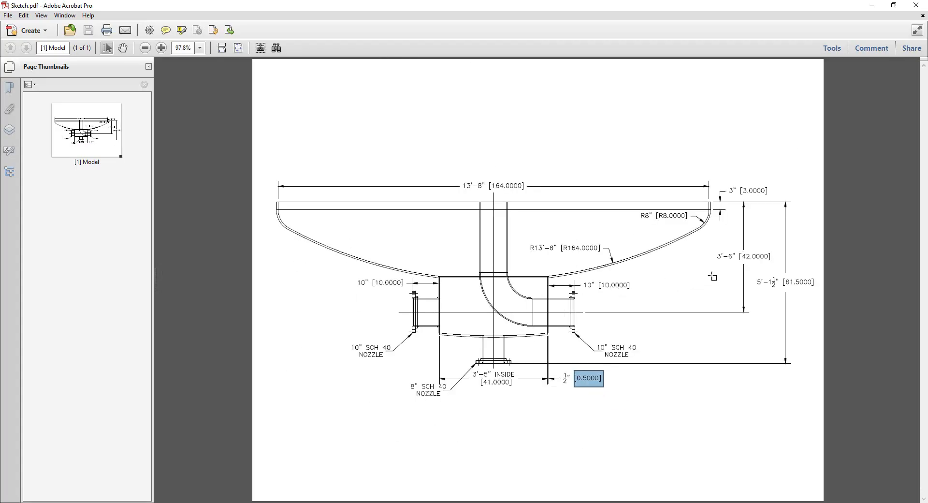
scroll(712, 277, "up", 2, "ctrl")
left_click_drag(808, 237, 875, 261)
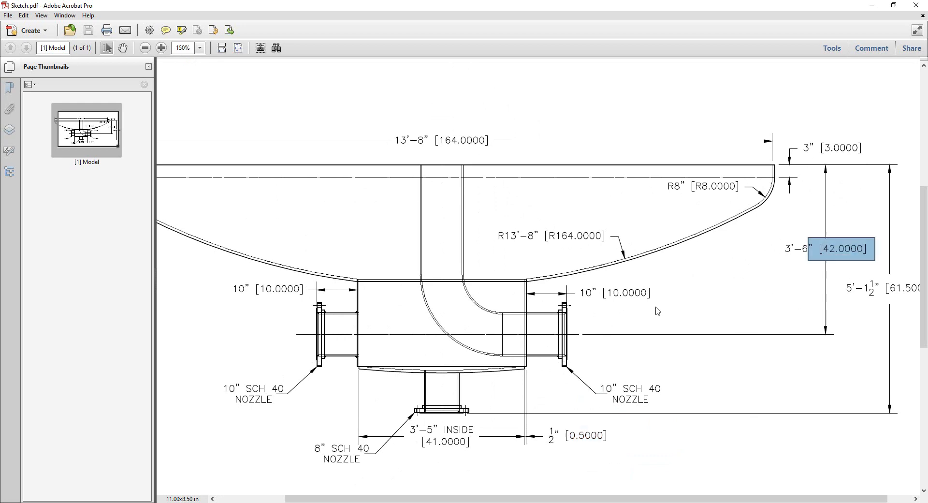
left_click(650, 502)
left_click(663, 502)
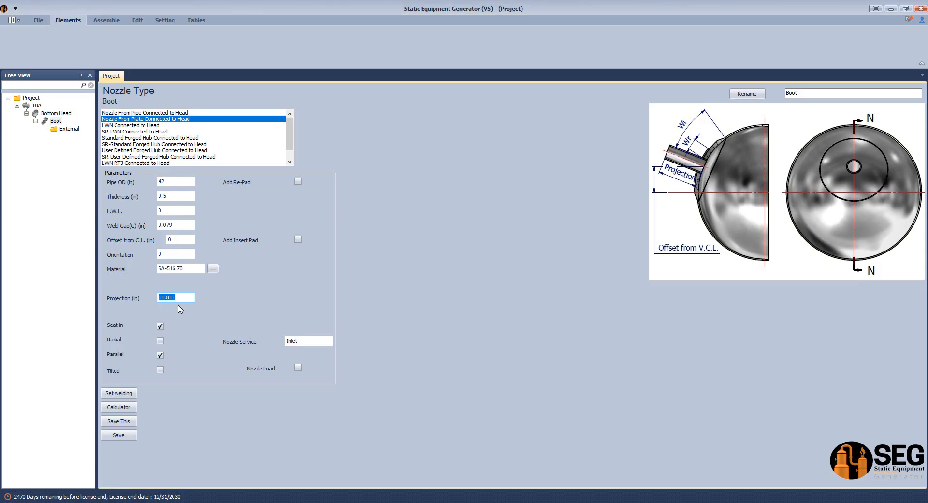
type("50")
left_click(127, 436)
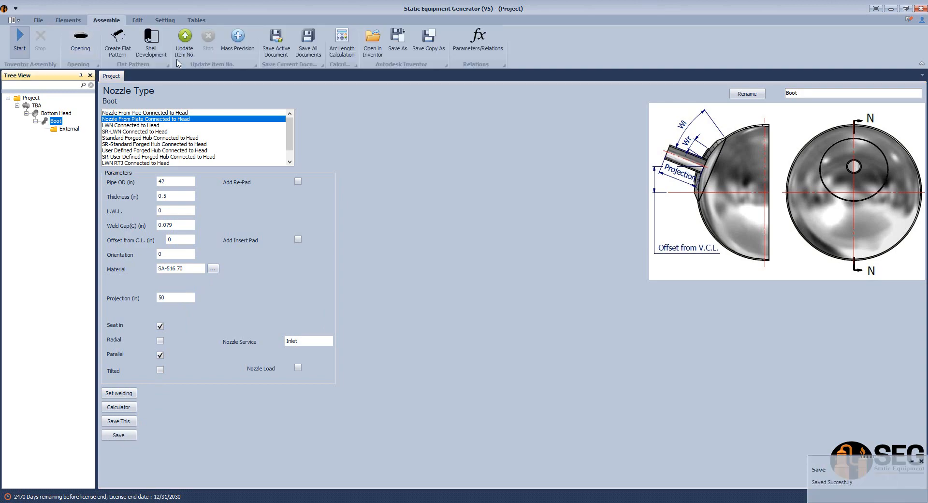
left_click(20, 41)
left_click(669, 502)
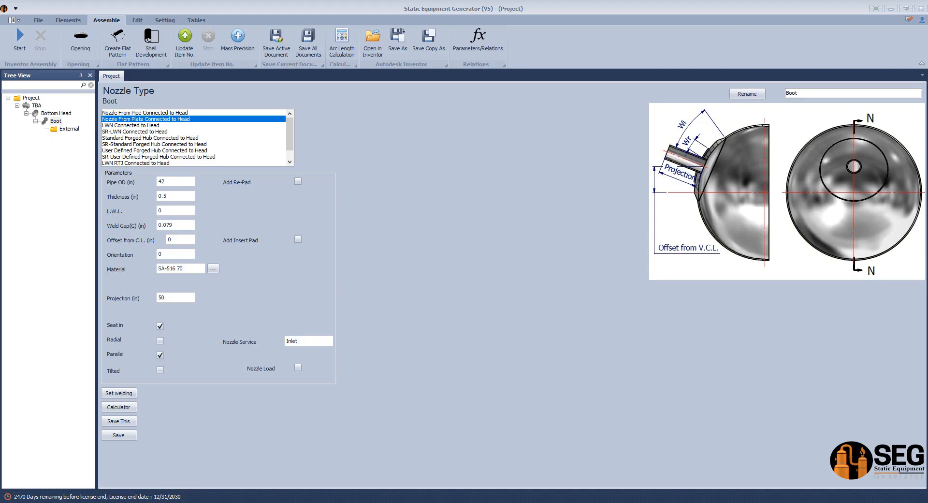
Review the boot height in the sketch PDF, then calculate and save the boot's projection using 50 in from V.C.L
left_click(179, 296)
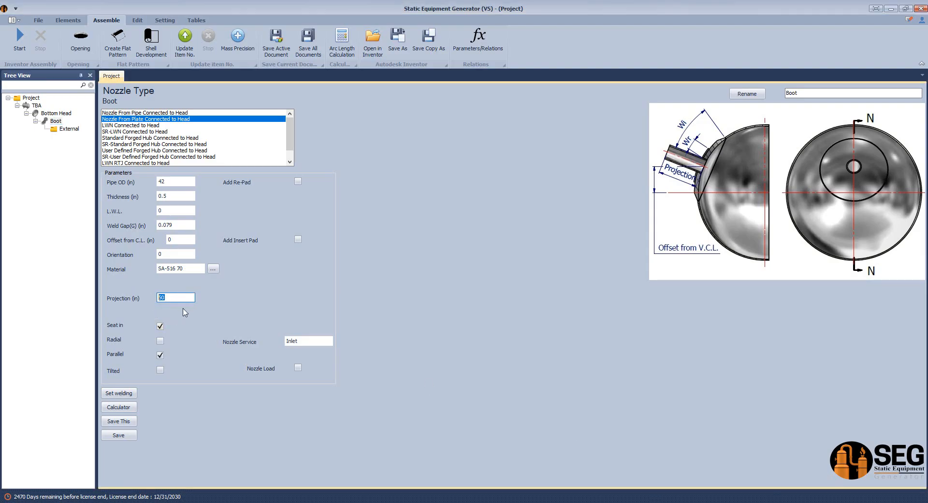
key("alt+Tab")
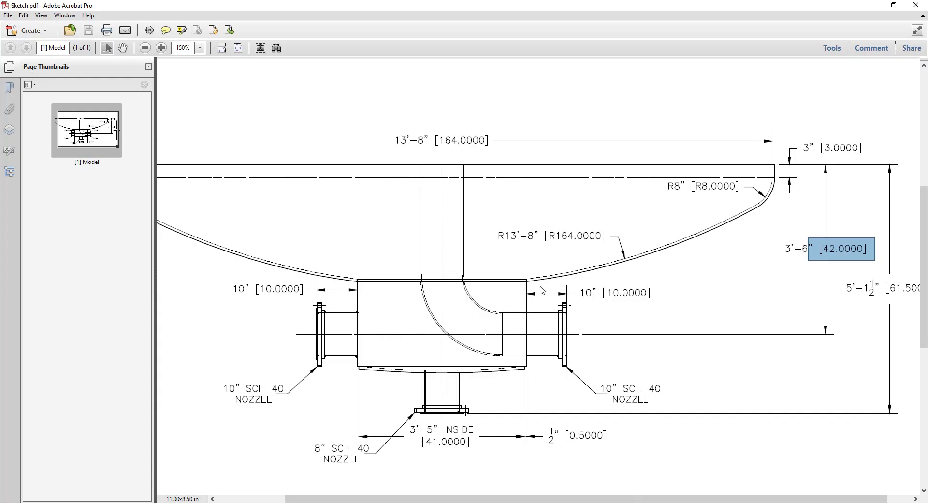
left_click_drag(528, 282, 537, 369)
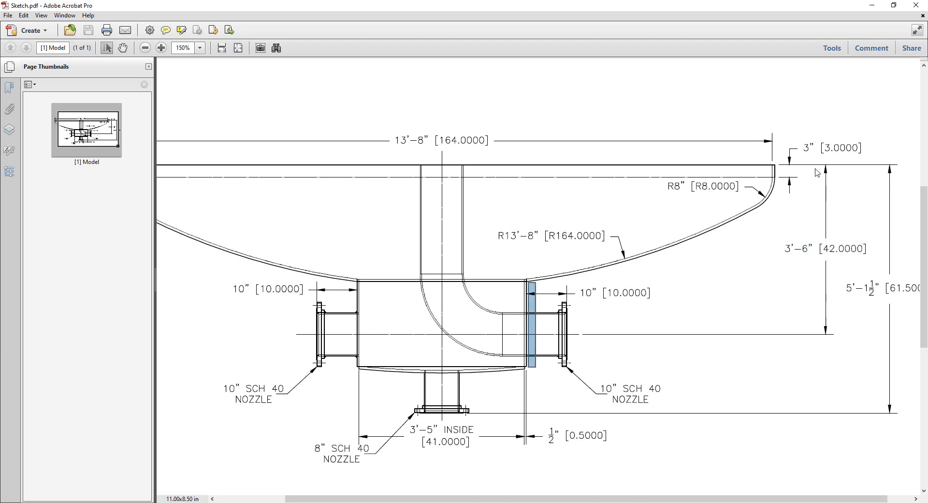
left_click_drag(814, 163, 799, 362)
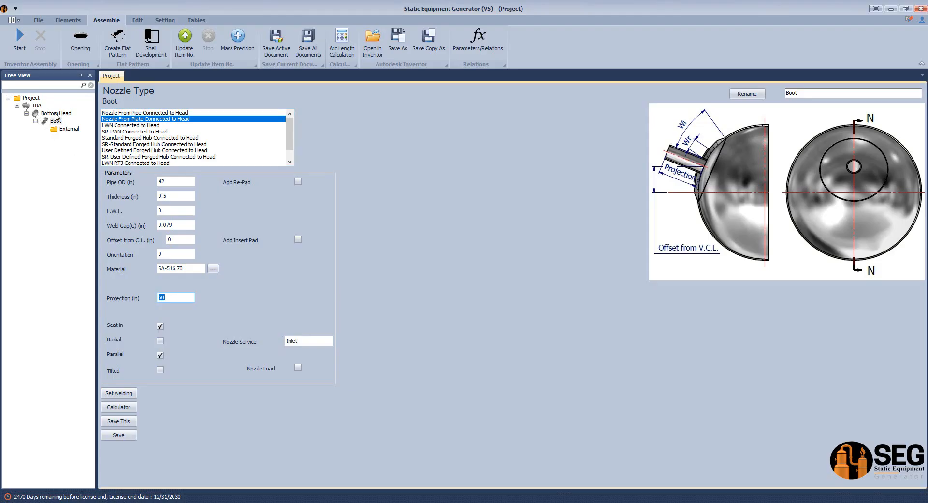
left_click(118, 407)
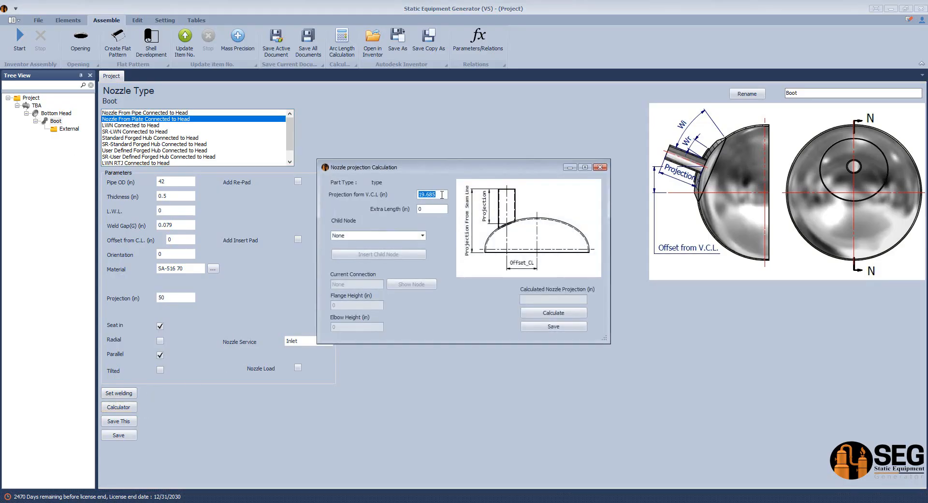
type("50")
left_click(565, 315)
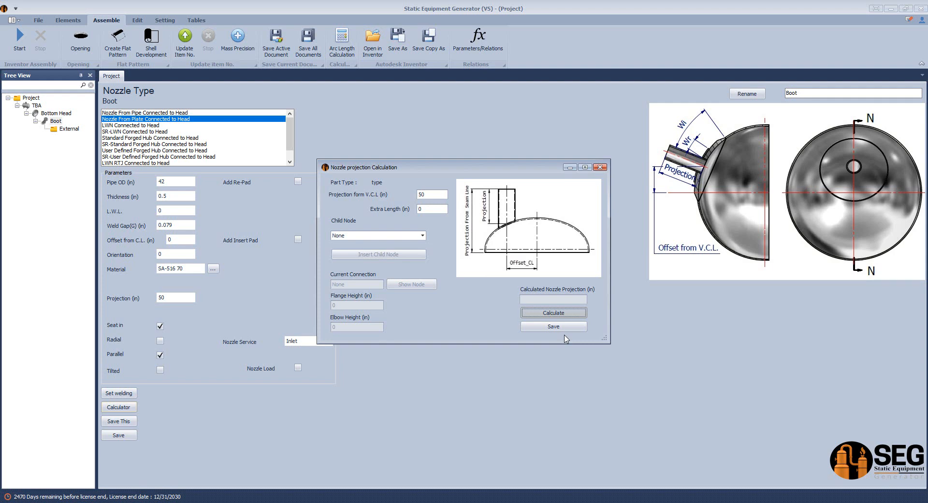
left_click(557, 326)
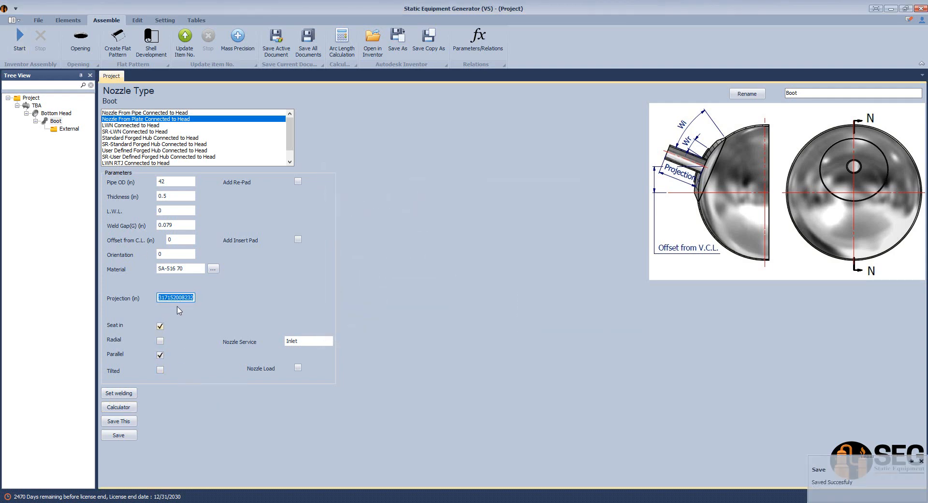
Check the boot's calculated projection value and regenerate the assembly in Inventor
left_click_drag(177, 299, 69, 302)
left_click(158, 297)
left_click(20, 40)
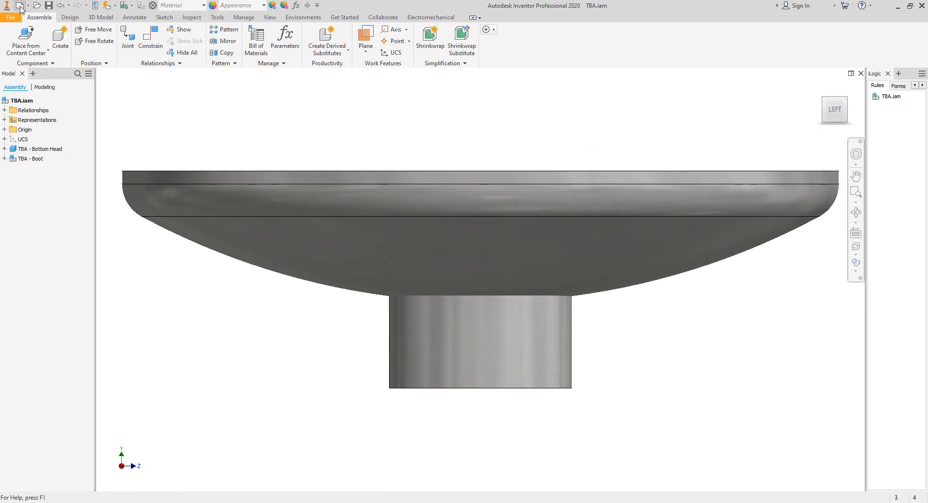
Create a new Inventor drawing from the English templates
left_click(20, 5)
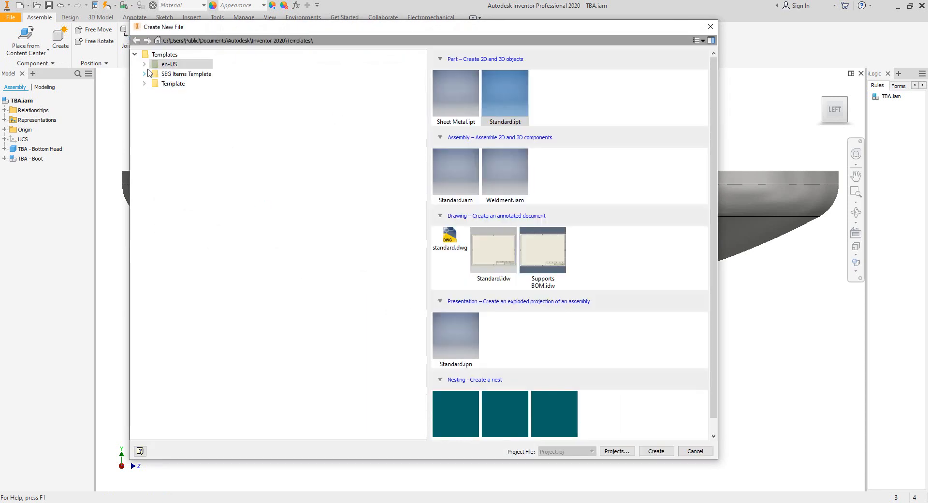
left_click(181, 83)
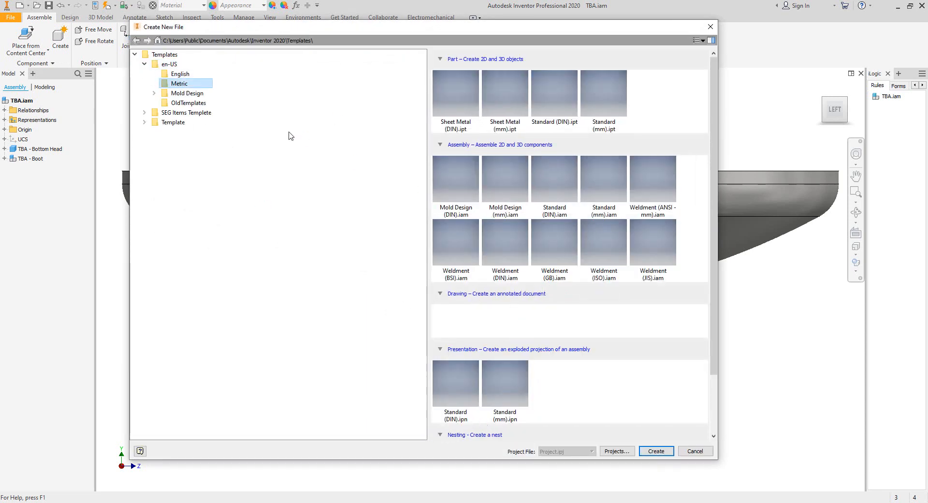
left_click(184, 74)
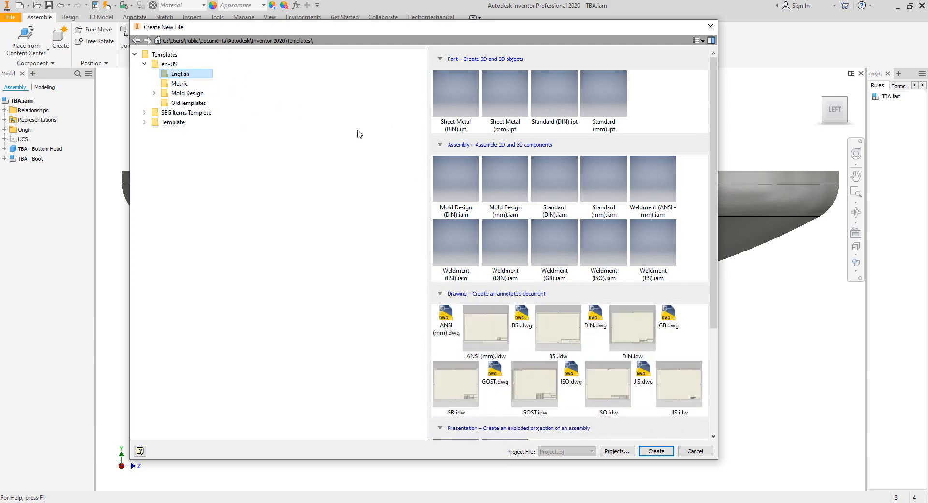
double_click(498, 274)
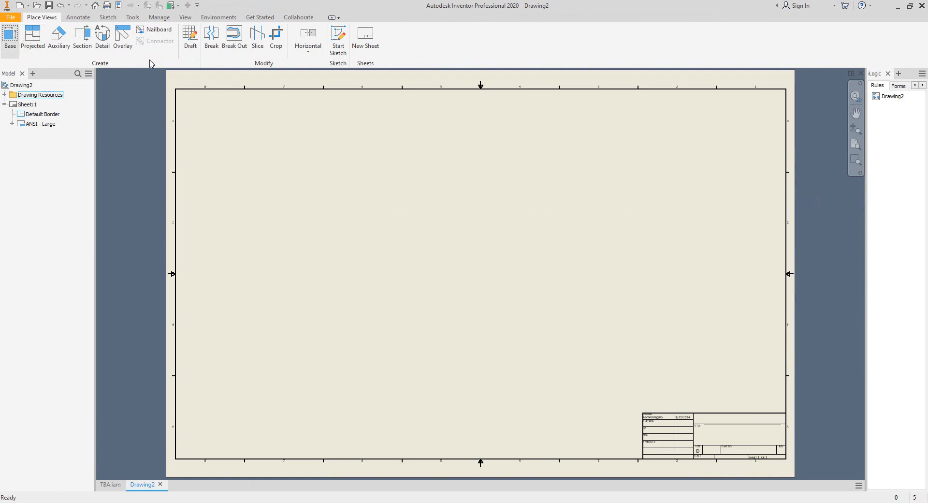
Place a base view of the TBA assembly in the Back orientation at 1/10 scale and move it toward the sheet's center
left_click(418, 317)
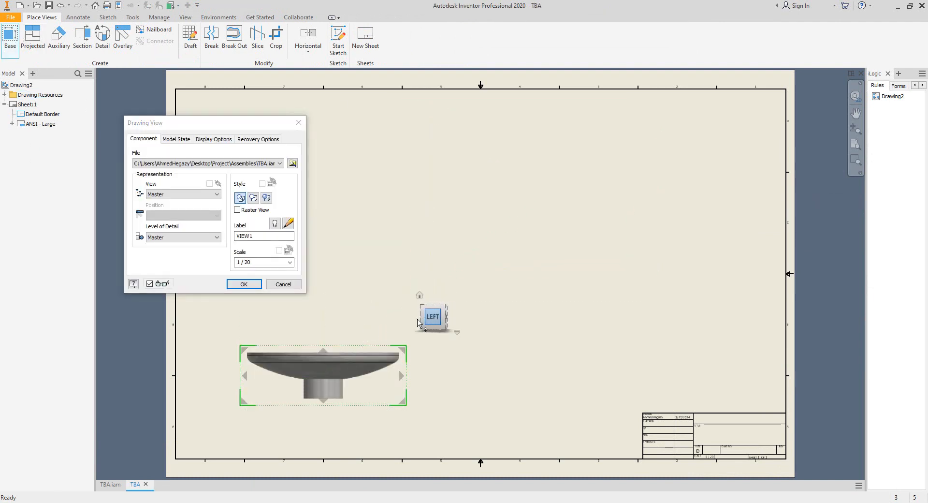
left_click(418, 317)
left_click(261, 263)
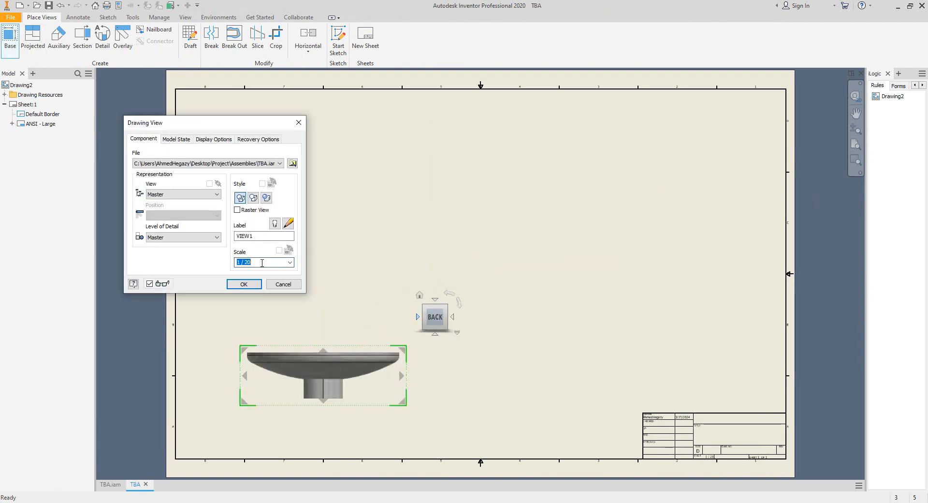
type("1/10")
key("Return")
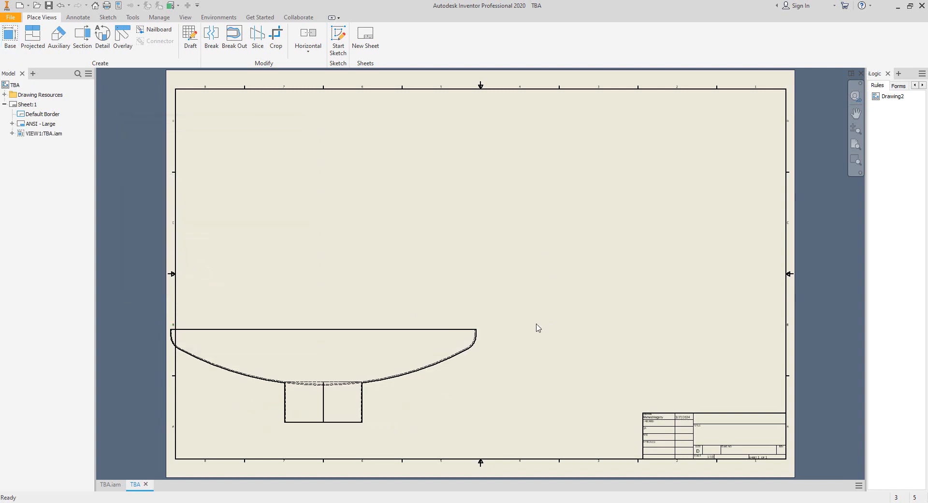
left_click_drag(487, 335, 630, 218)
Dimension the bottom head's inner diameter between its hidden inner wall lines, placing the dimension above the view
scroll(598, 220, "up", 3)
middle_click_drag(595, 218, 661, 221)
key("d")
scroll(708, 216, "up", 4)
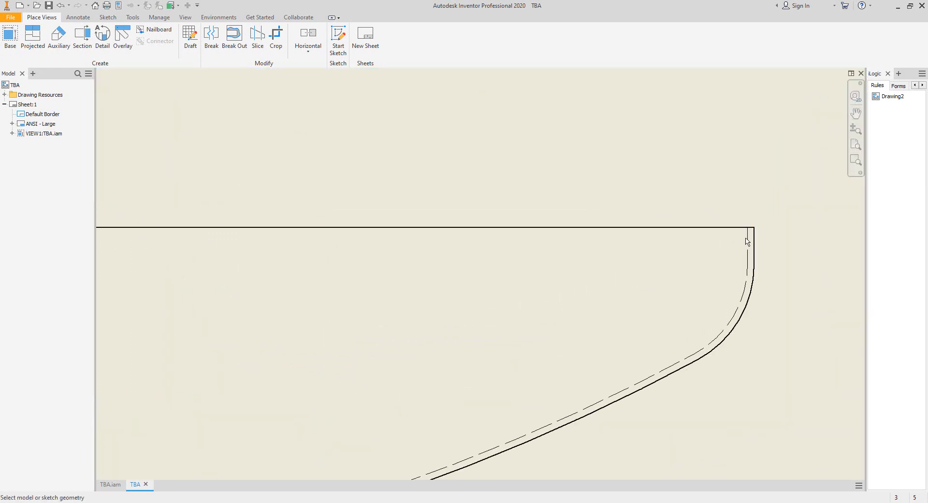
left_click(749, 239)
scroll(727, 235, "down", 4)
middle_click_drag(157, 237, 263, 274)
scroll(263, 274, "up", 5)
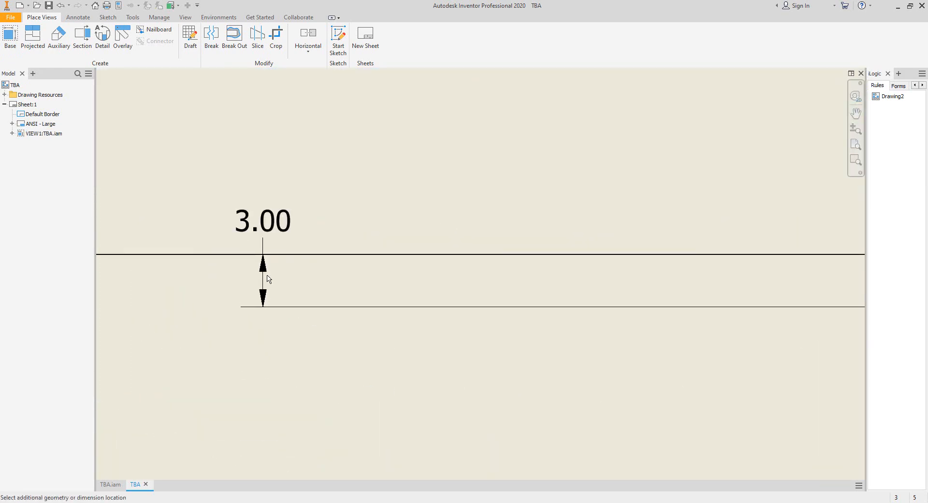
middle_click_drag(106, 269, 381, 281)
scroll(228, 284, "down", 4)
scroll(201, 278, "up", 4)
left_click(204, 280)
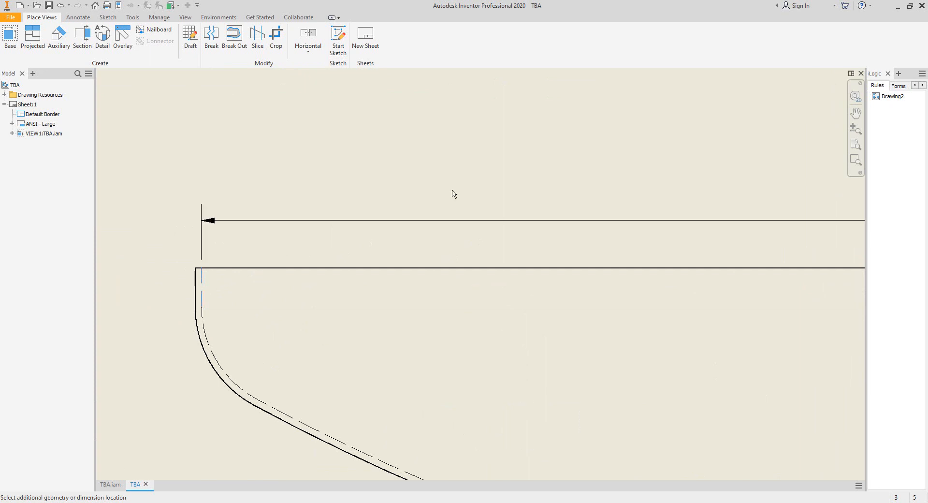
scroll(689, 183, "down", 3)
scroll(639, 183, "up", 5)
left_click(651, 173)
scroll(661, 183, "down", 4)
middle_click_drag(659, 201, 387, 201)
scroll(674, 211, "up", 5)
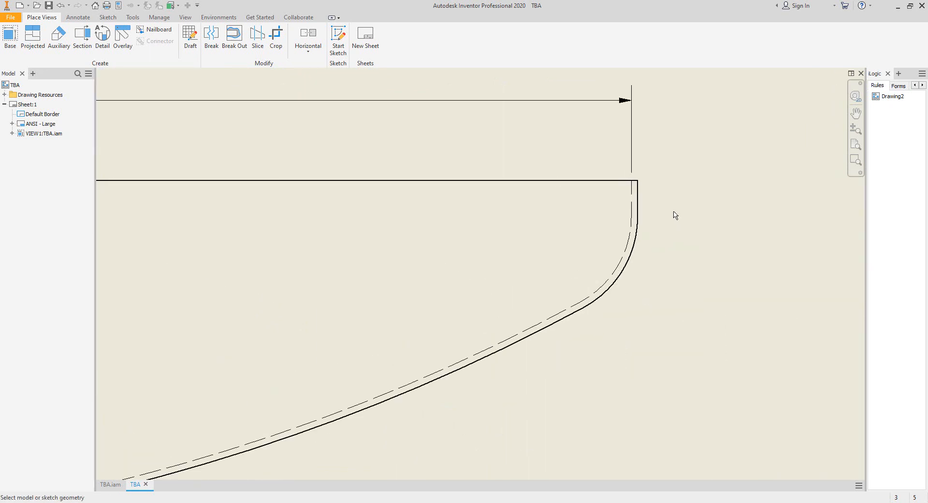
Dimension the bottom head's straight flange height beside the view and its inner knuckle radius inside the head
left_click(637, 192)
left_click(769, 203)
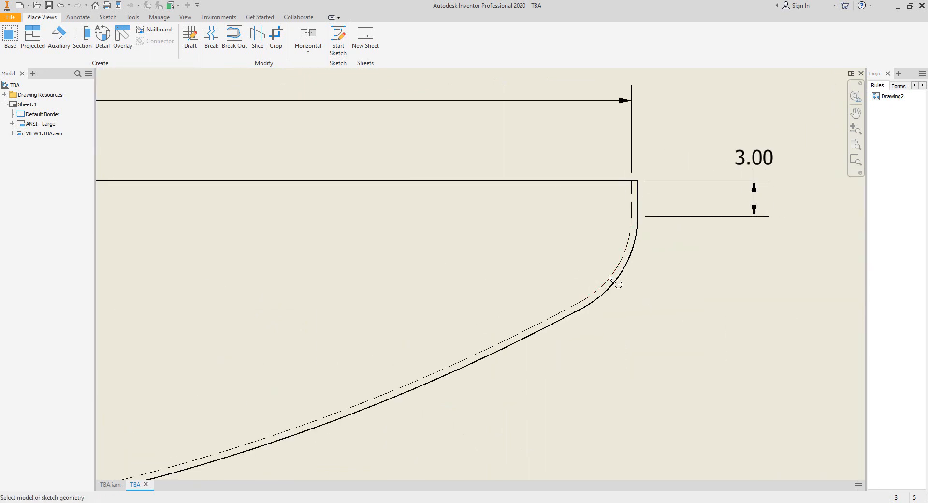
left_click(612, 279)
left_click(580, 250)
Dimension the bottom head's inner crown radius on the hidden inner arc
scroll(570, 261, "down", 3)
scroll(585, 304, "up", 2)
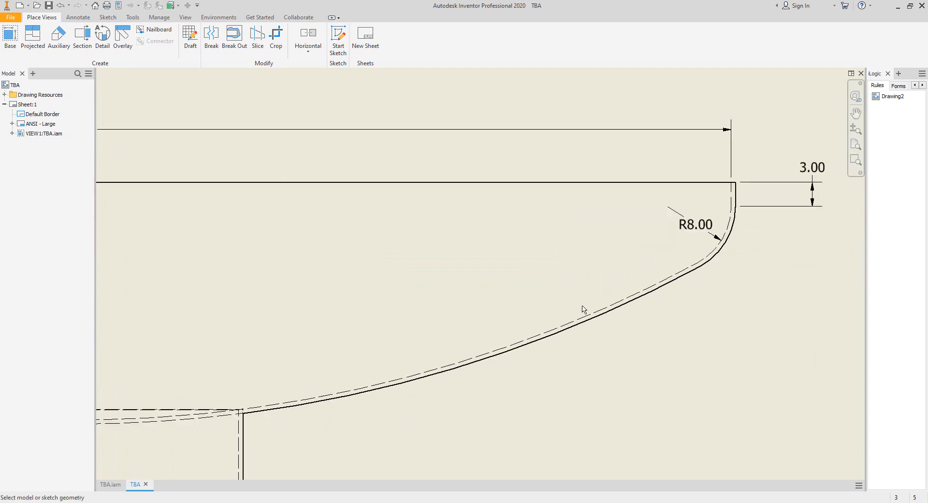
left_click(582, 318)
left_click(527, 291)
Dimension the boot's inner diameter between its hidden wall lines, placing the dimension below the boot
scroll(585, 305, "down", 3)
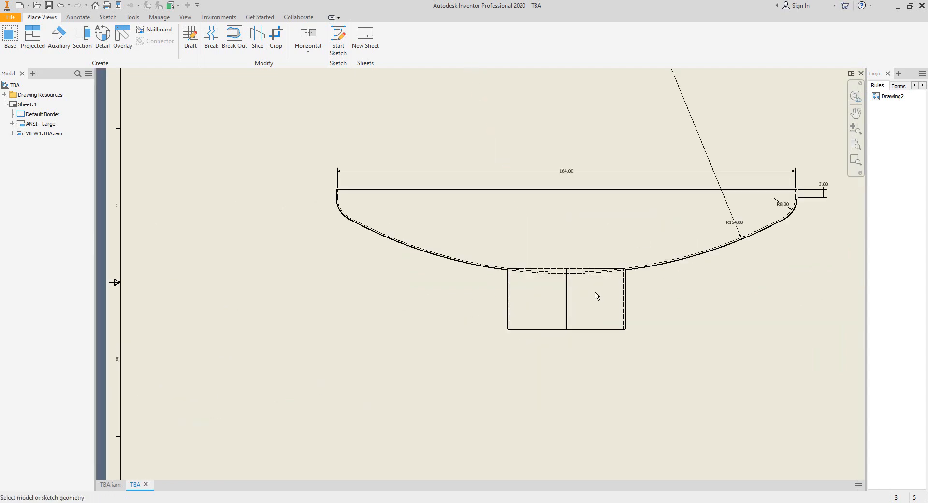
scroll(594, 302, "up", 7)
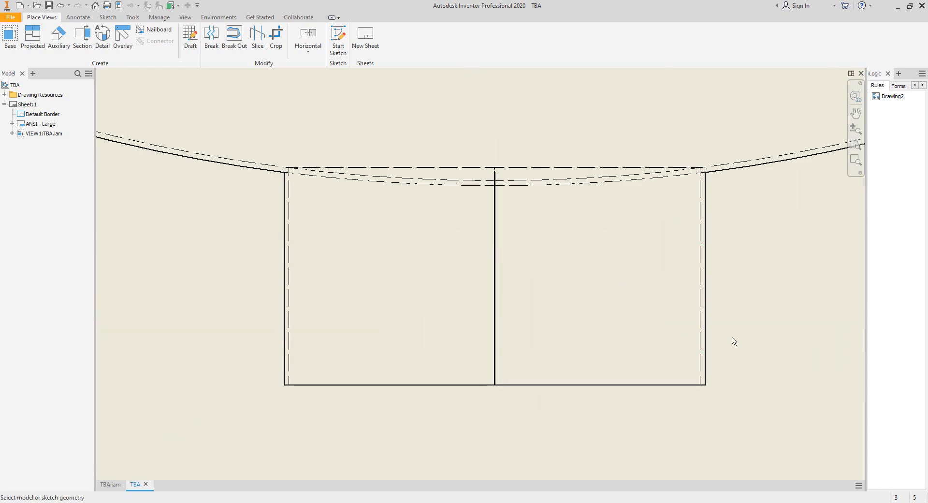
left_click(700, 342)
left_click(289, 366)
scroll(524, 419, "down", 5)
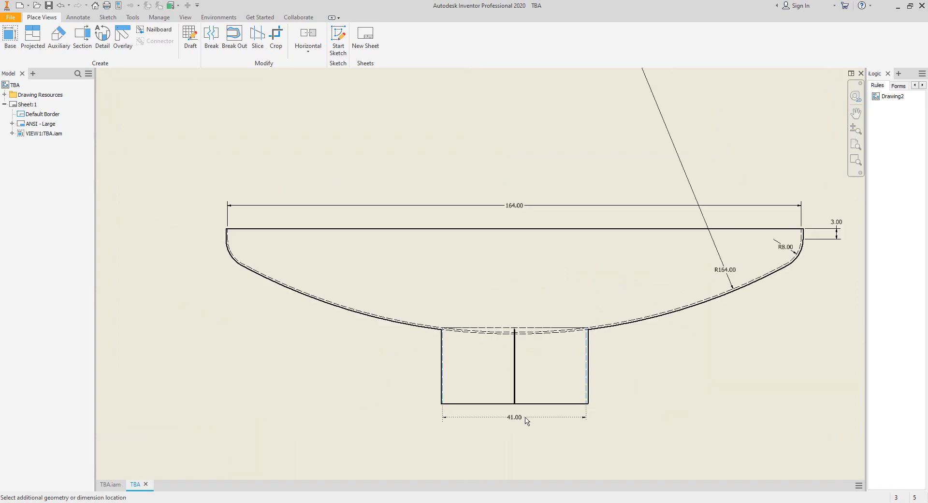
middle_click_drag(527, 421, 510, 332)
scroll(500, 383, "up", 3)
left_click(504, 375)
Dimension the boot's wall thickness at its lower corner, in line with the boot's inner diameter dimension
scroll(610, 257, "up", 3)
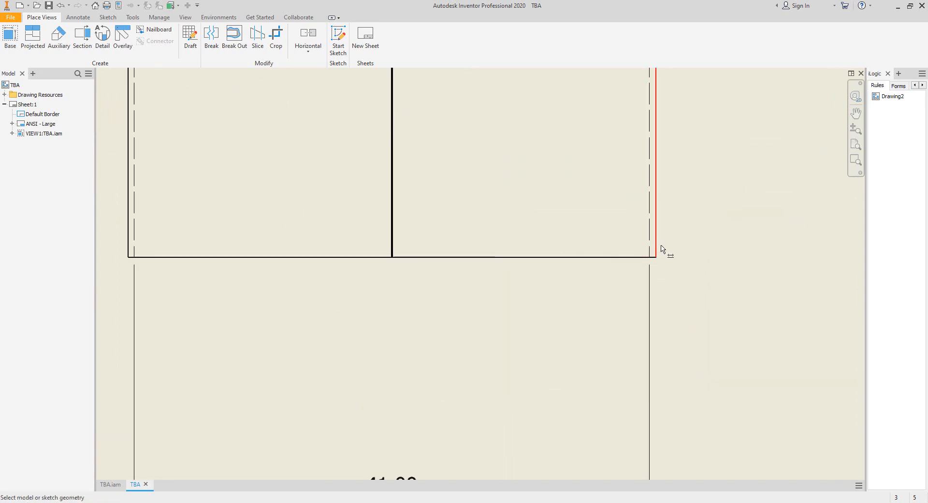
left_click(649, 247)
scroll(661, 300, "down", 4)
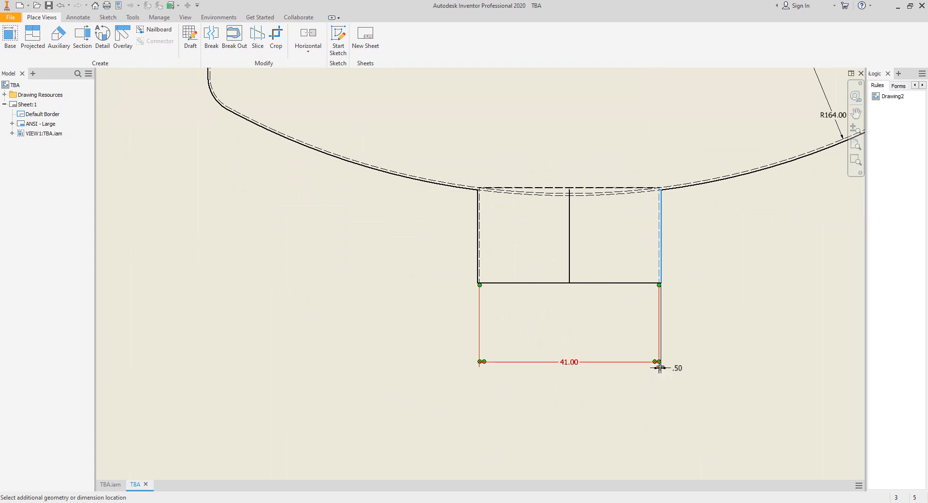
left_click(659, 368)
Dimension the overall height from the boot's bottom edge to the head's top edge beside the view, and end dimensioning
left_click(491, 285)
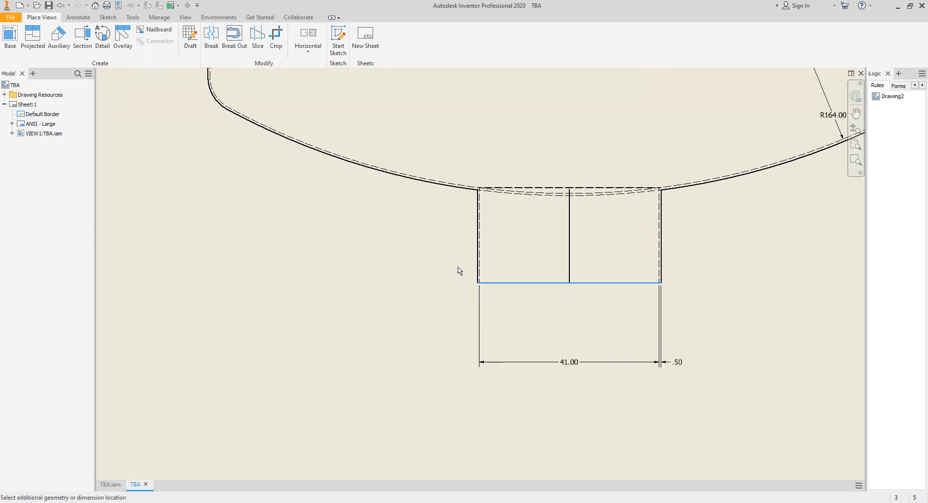
scroll(460, 269, "down", 3)
left_click(352, 174)
scroll(275, 218, "up", 3)
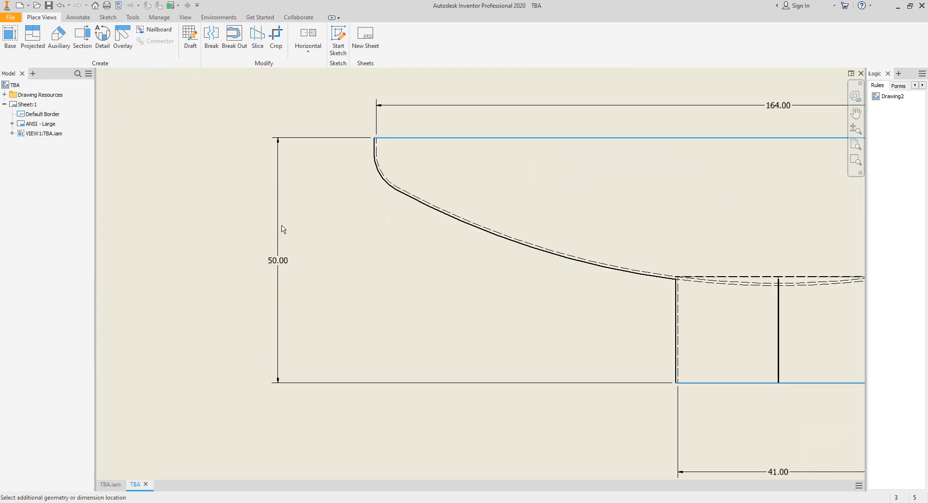
left_click(283, 222)
scroll(379, 234, "down", 3)
scroll(464, 239, "up", 3)
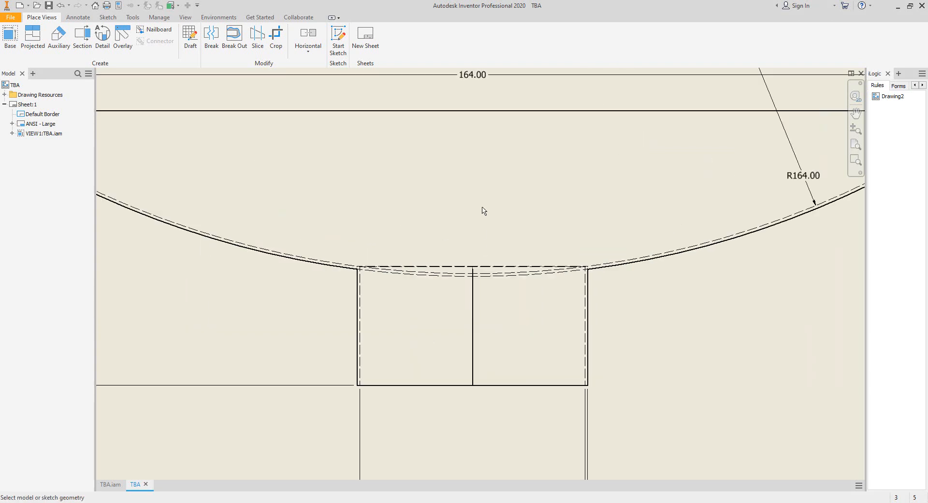
right_click(483, 208)
left_click(503, 209)
scroll(500, 220, "up", 3)
scroll(450, 312, "up", 2)
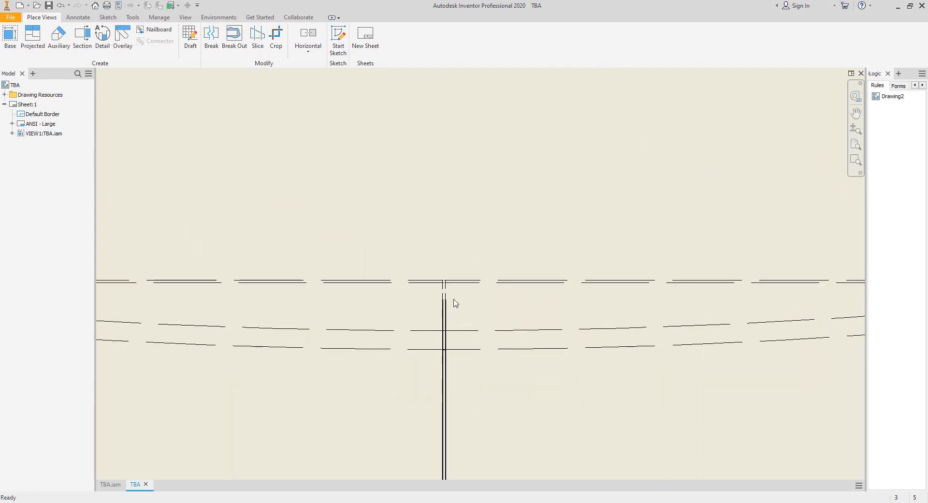
scroll(491, 222, "down", 5)
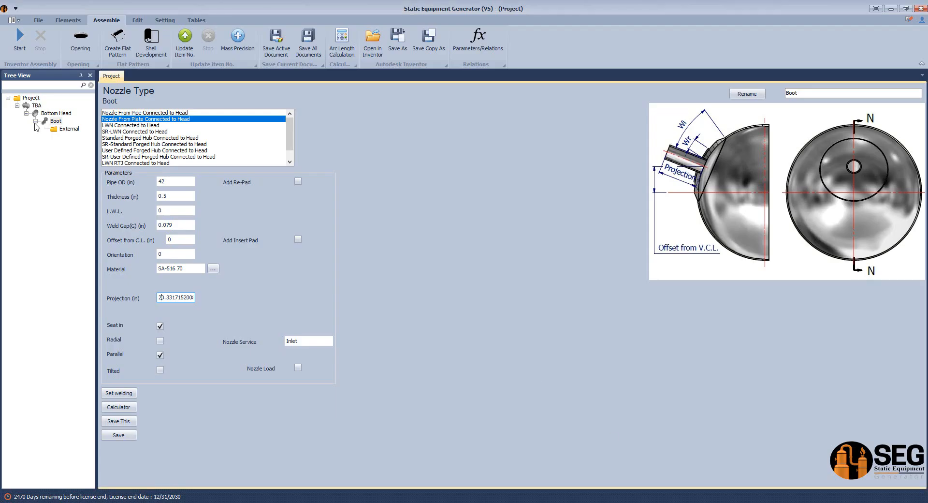
Switch to Static Equipment Generator and add a shell named "Boot Connection Point" under the Boot's External node
left_click(60, 130)
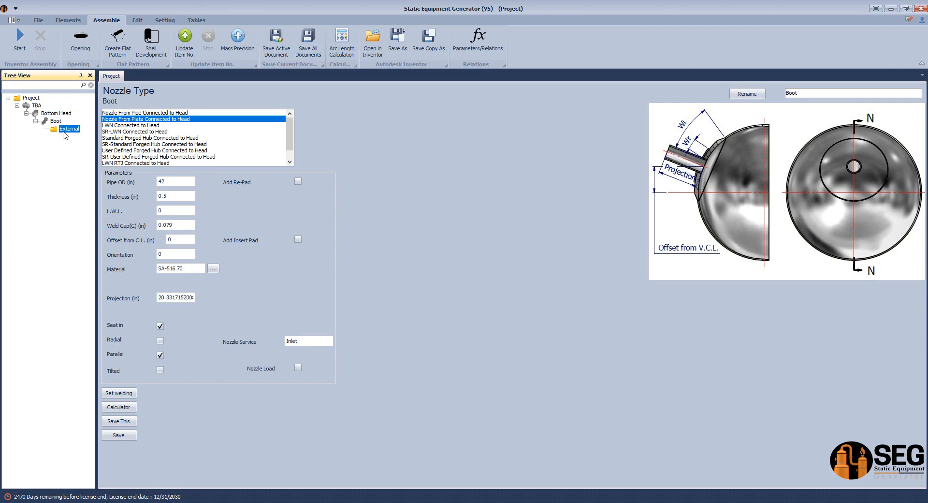
left_click(68, 20)
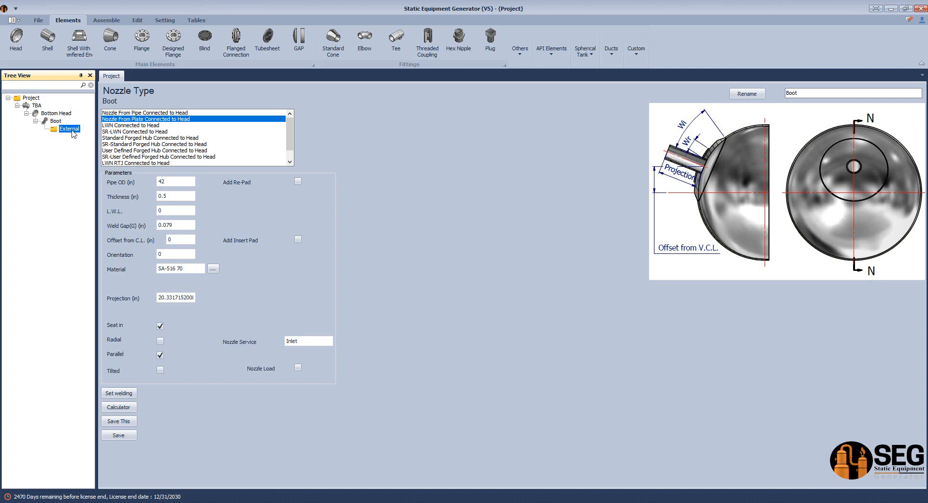
left_click(47, 40)
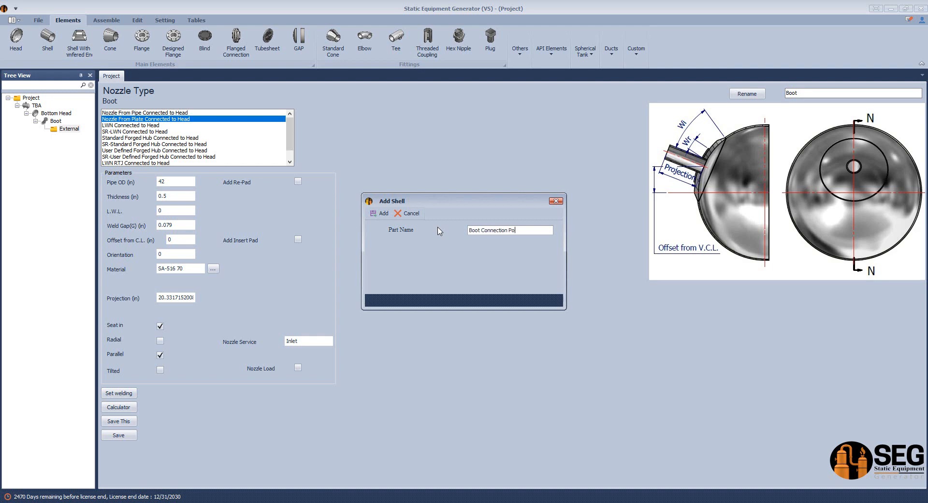
type("t")
key("Return")
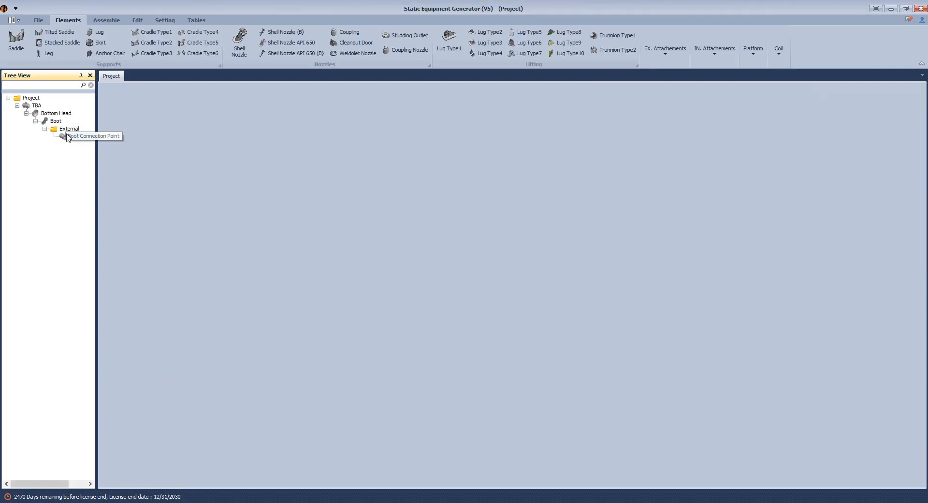
Make Boot Connection Point a "Connection Point for nozzles as a Shell" with 41 in inner diameter and 0.5 in thickness, and save it
left_click_drag(98, 155, 141, 154)
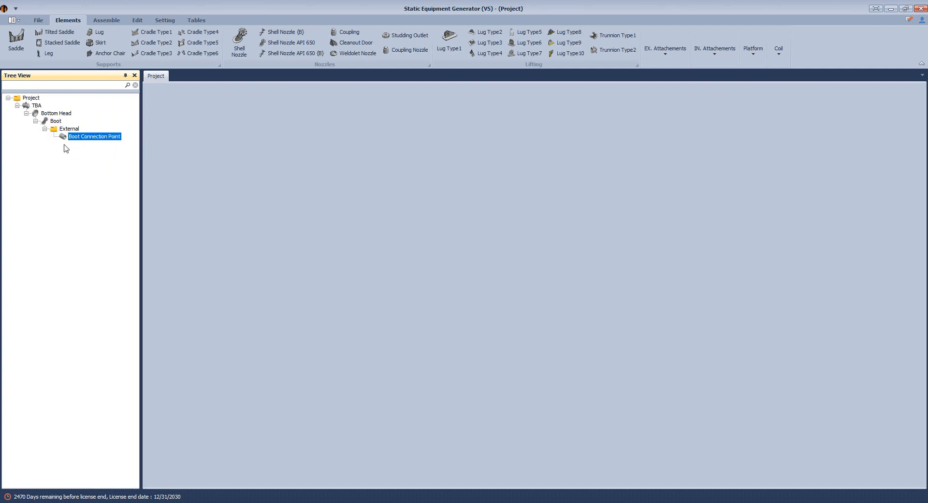
left_click(64, 138)
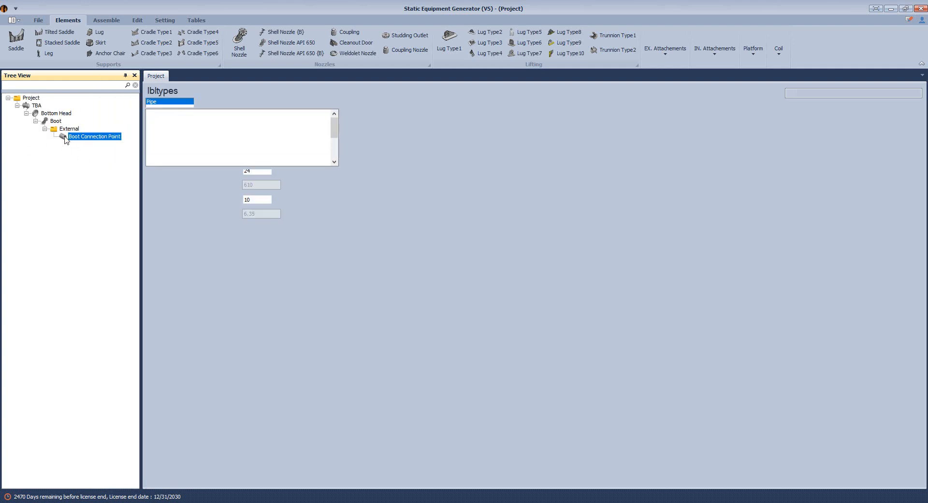
left_click_drag(334, 131, 335, 161)
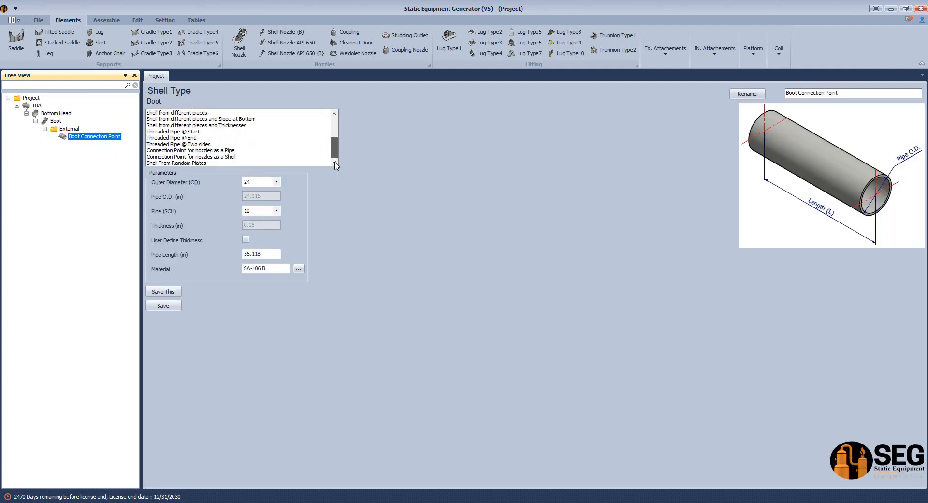
left_click(171, 156)
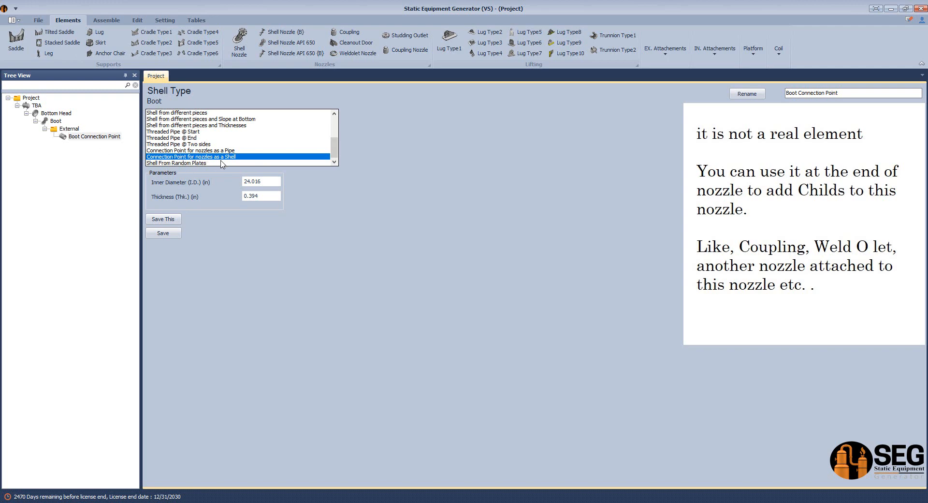
left_click_drag(258, 180, 249, 200)
type("41")
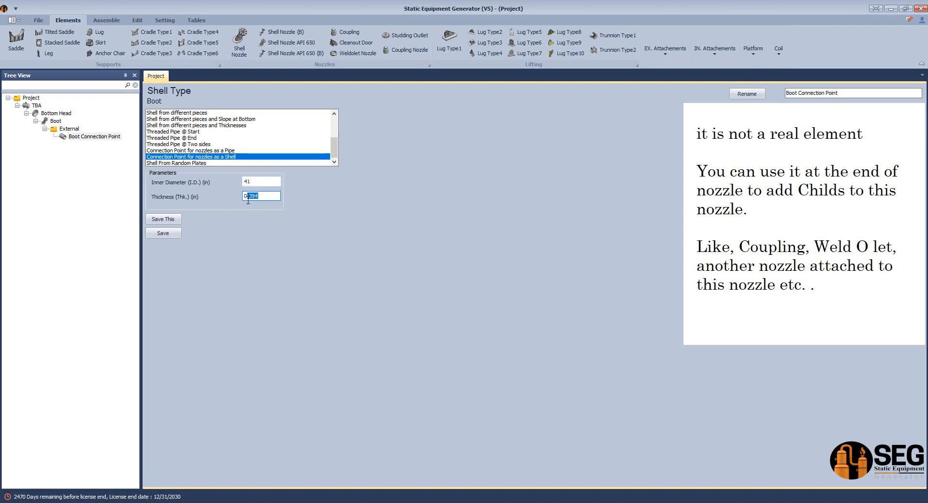
type(".5")
left_click(171, 234)
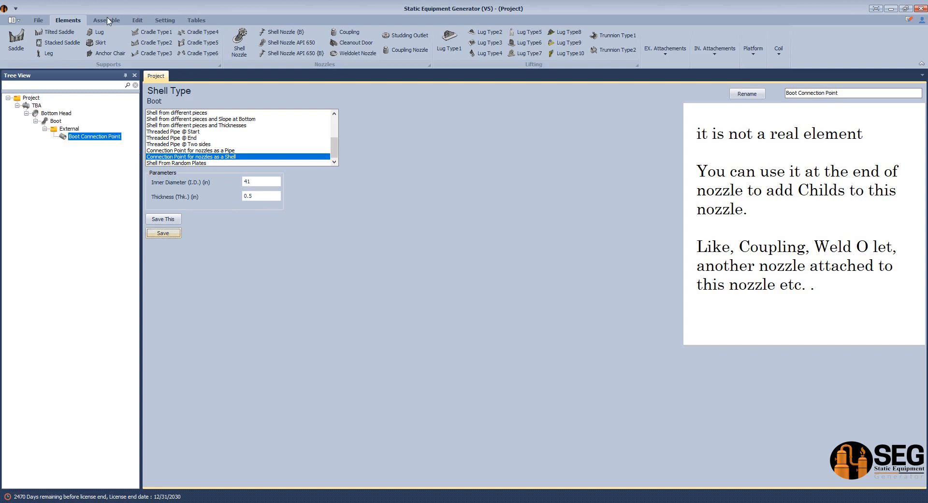
Switch to the Inventor drawing and examine the boot's bottom edge as the connection point's location
key("alt+Tab")
scroll(478, 314, "up", 3)
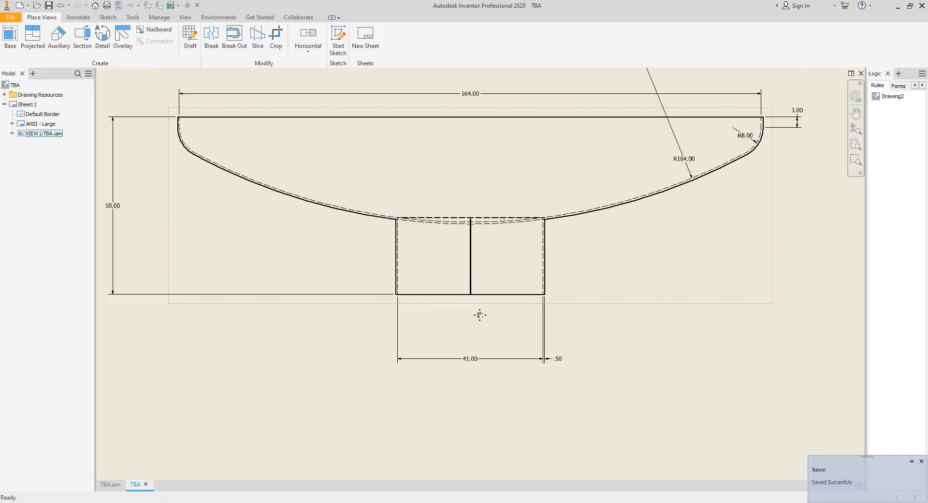
scroll(465, 310, "up", 3)
left_click_drag(320, 298, 639, 317)
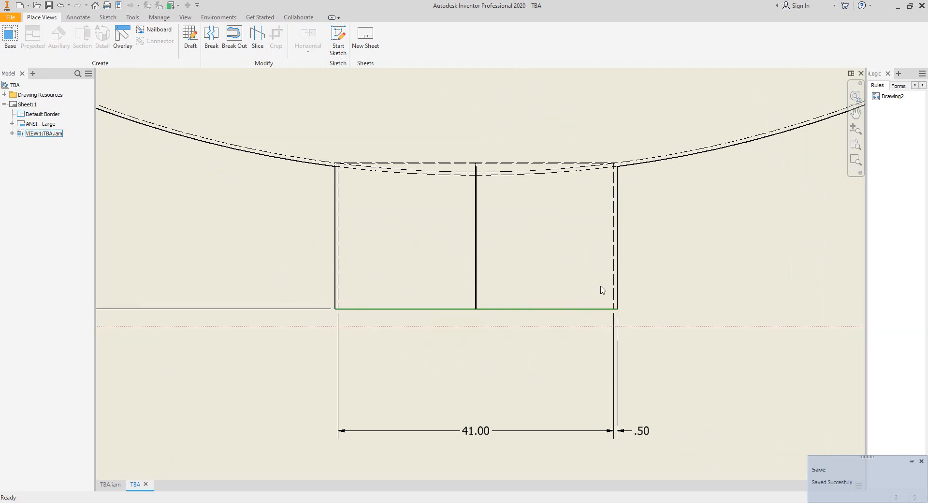
middle_click_drag(580, 296, 580, 330)
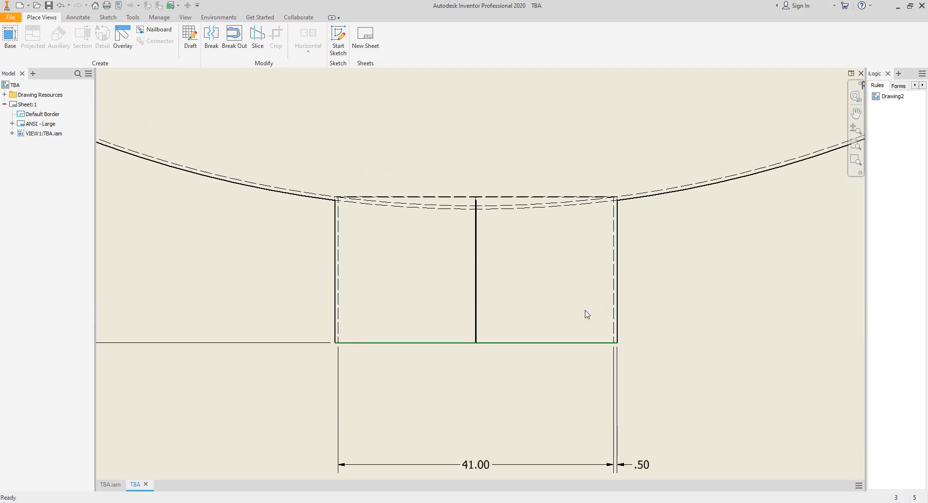
left_click(647, 468)
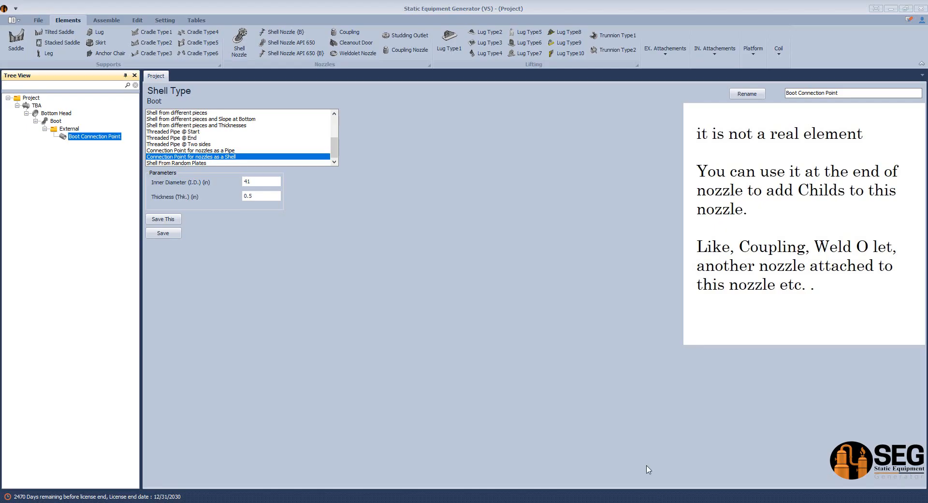
Switch back to Static Equipment Generator, save Boot Connection Point and add a shell nozzle named N1 to it
left_click(171, 235)
left_click(77, 137)
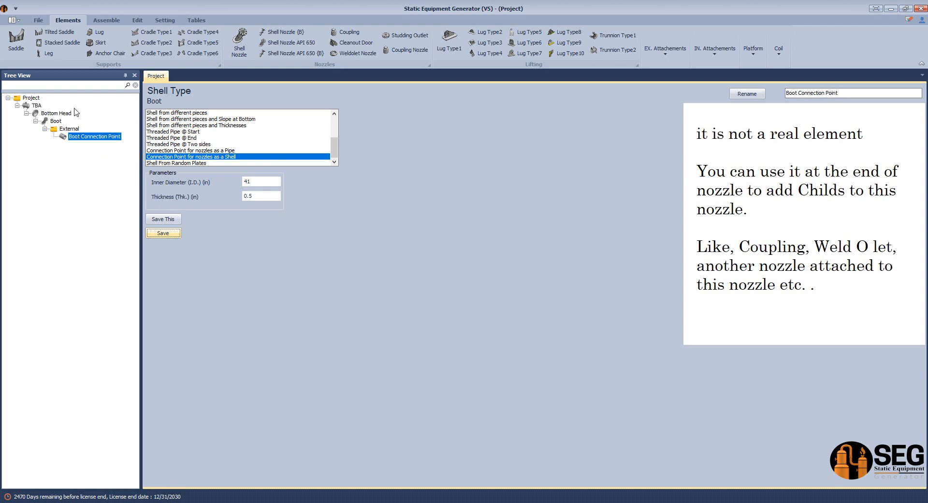
left_click(239, 43)
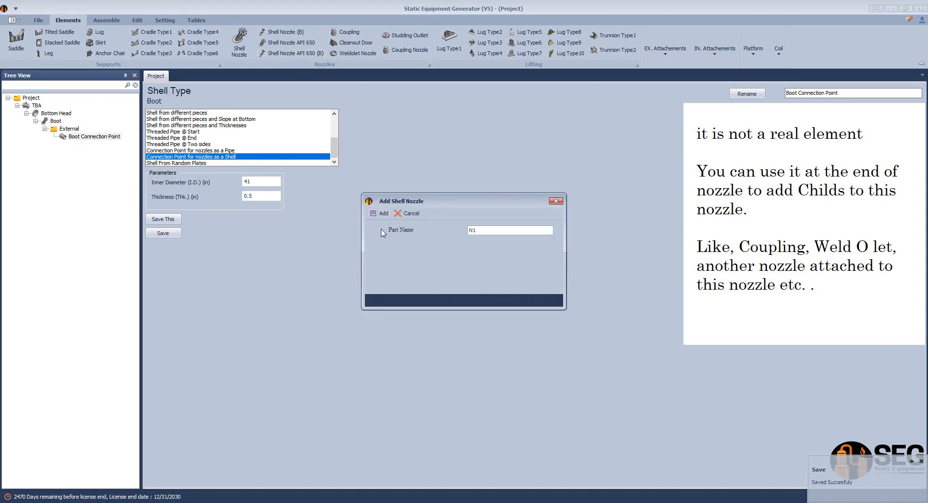
left_click(375, 214)
Set nozzle N1's pipe size to 10 and its schedule to 40
left_click(81, 145)
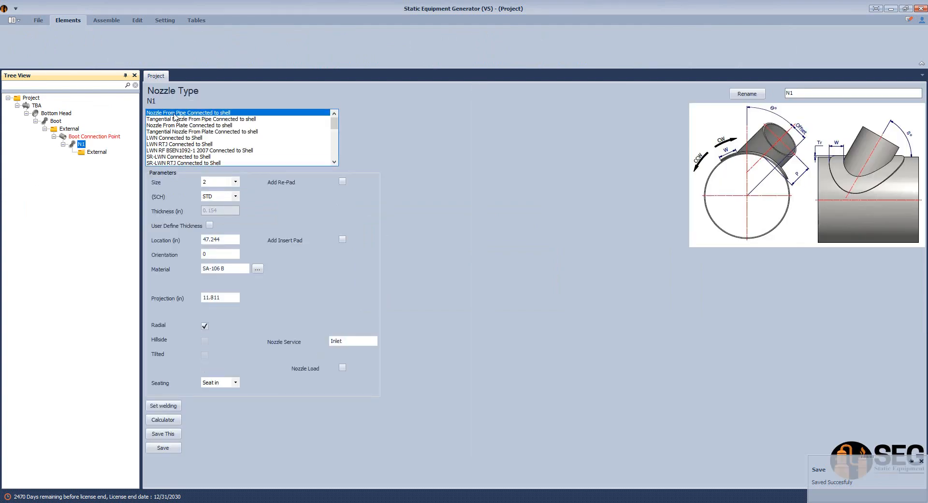
left_click(235, 182)
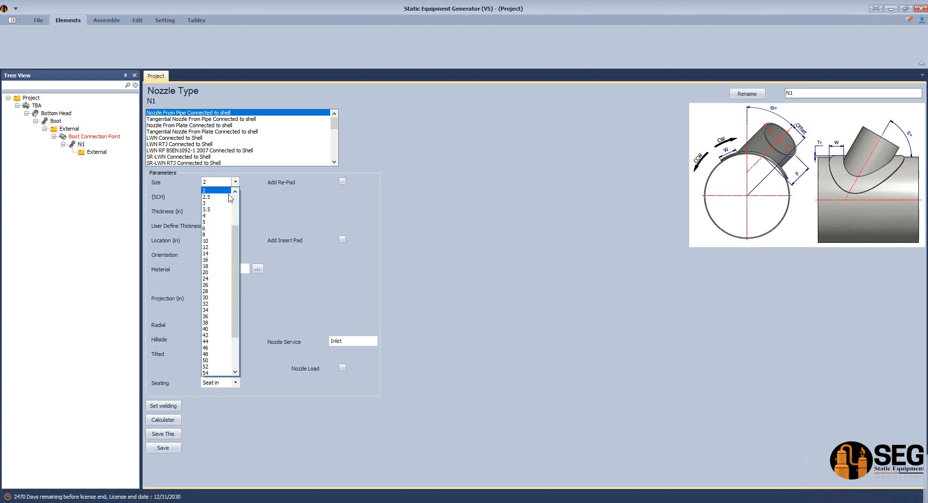
left_click(218, 245)
left_click(235, 196)
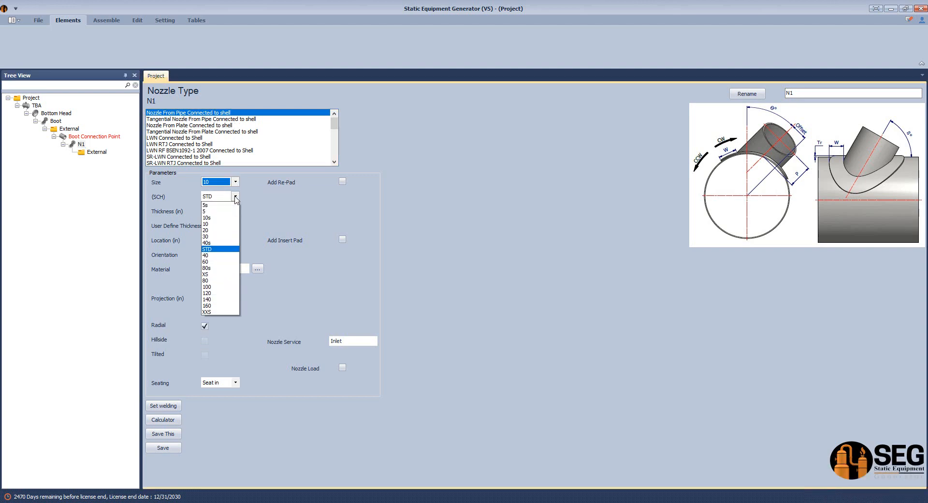
left_click(217, 259)
Switch to the sketch PDF and check the size and schedule label of the boot's left side nozzle
key("alt+Tab")
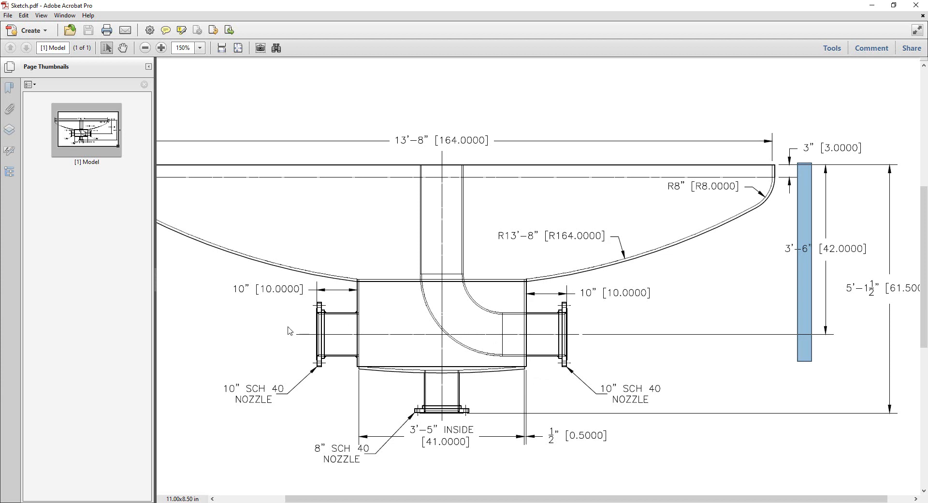
left_click_drag(215, 365, 294, 419)
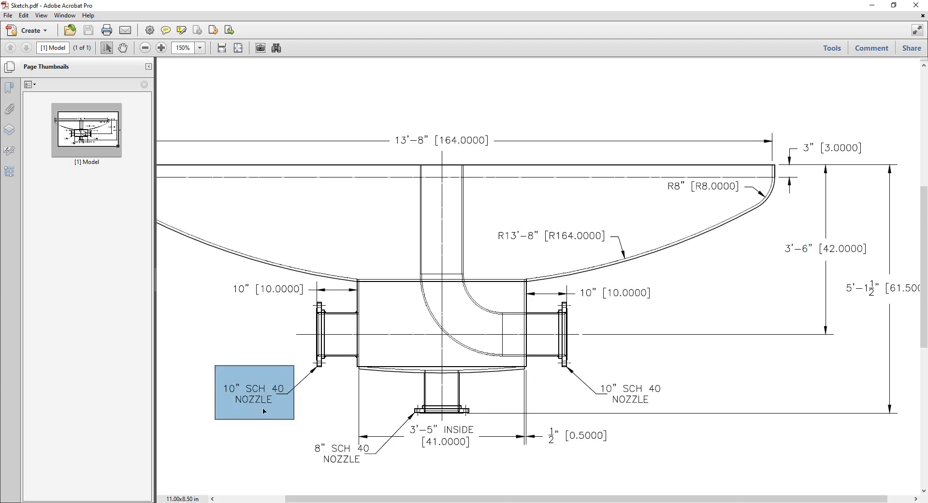
left_click(265, 431)
left_click(638, 502)
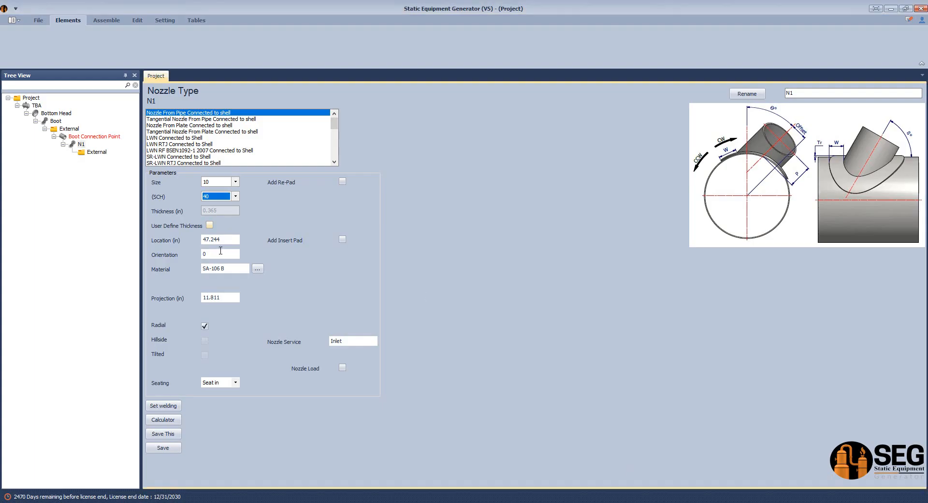
Switch to the sketch PDF and examine the distance from the boot's bottom edge to the side nozzle's centreline for N1's location
left_click(231, 240)
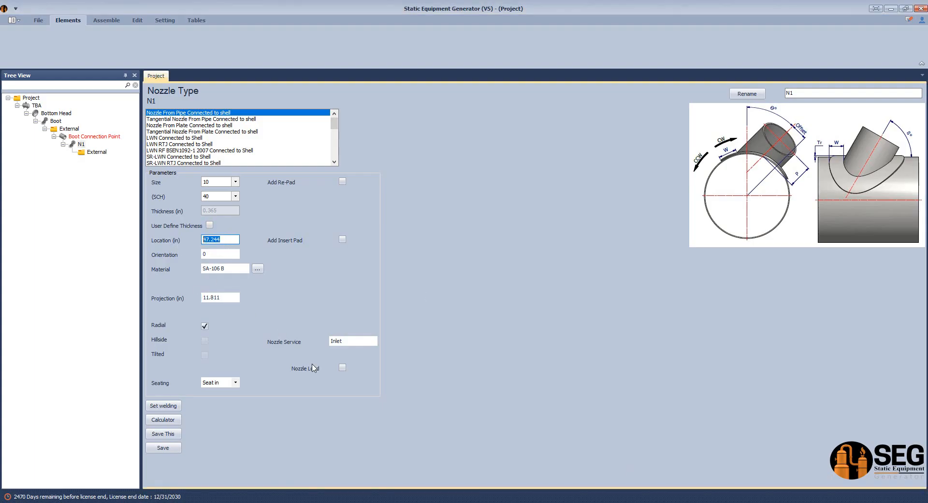
left_click(597, 502)
scroll(347, 379, "up", 3, "ctrl")
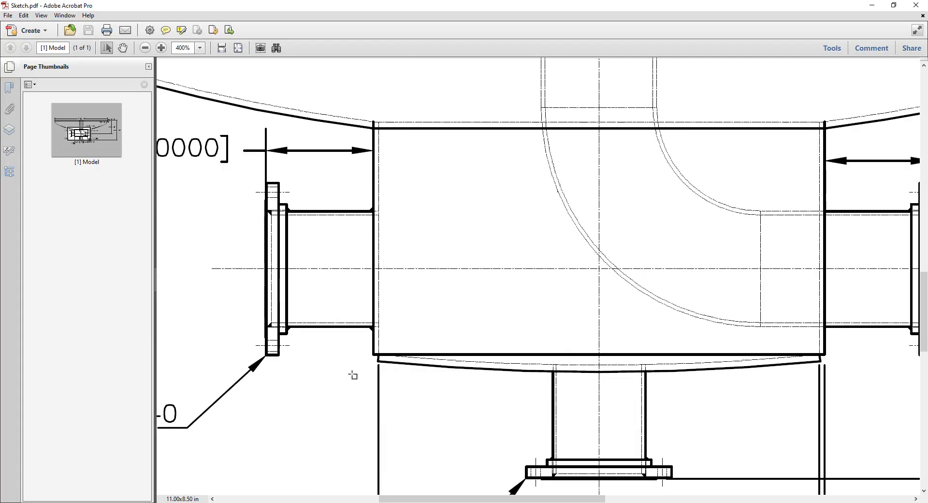
mouse_move(374, 354)
left_mouse_down()
mouse_move(795, 377)
mouse_move(829, 383)
mouse_move(828, 402)
mouse_move(828, 357)
mouse_move(828, 400)
left_mouse_up()
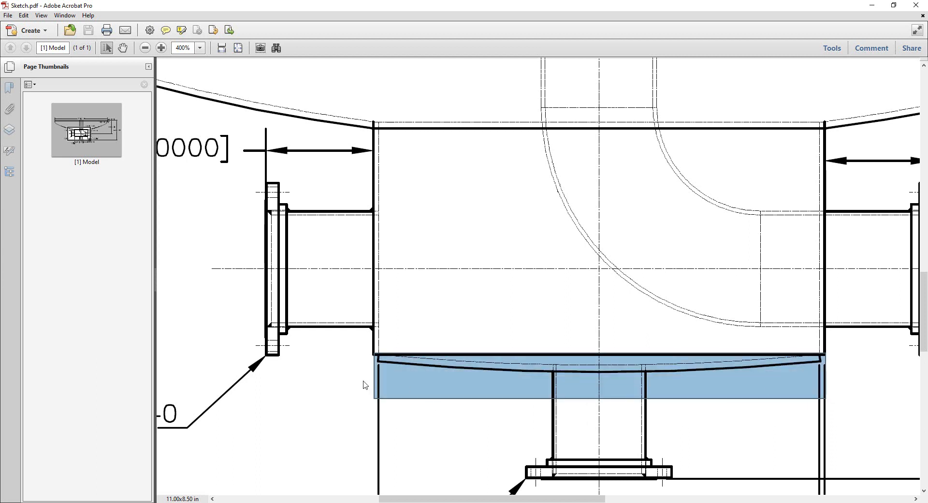
scroll(371, 369, "down", 1)
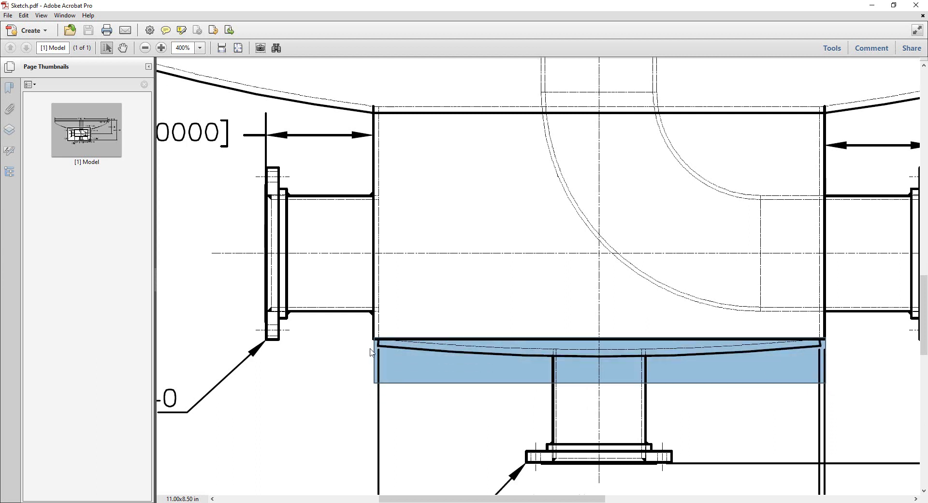
left_click_drag(359, 344, 362, 492)
left_click_drag(360, 340, 360, 254)
Switch back to Static Equipment Generator, set nozzle N1's location to -10 in and save it
key("alt+Tab")
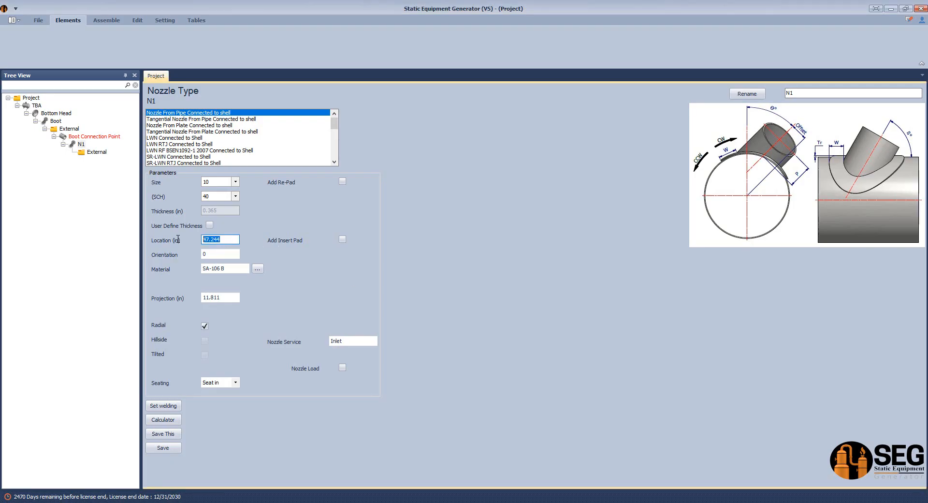
type("-10")
left_click(202, 255)
left_click(160, 448)
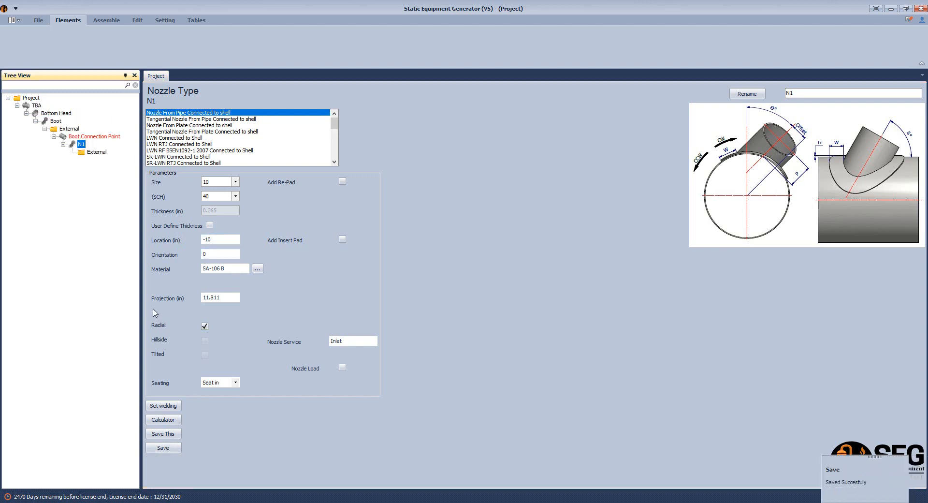
Add a flange named N1-Flange to nozzle N1's External folder
left_click(97, 153)
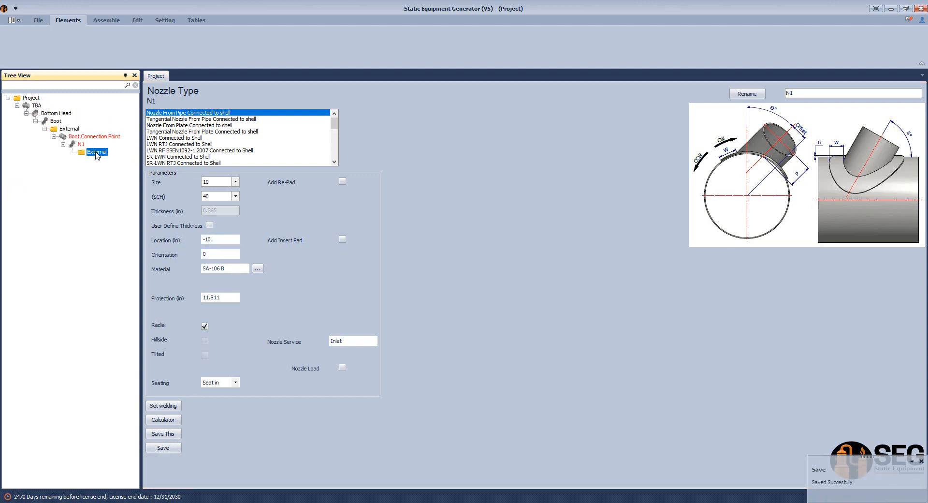
left_click(142, 39)
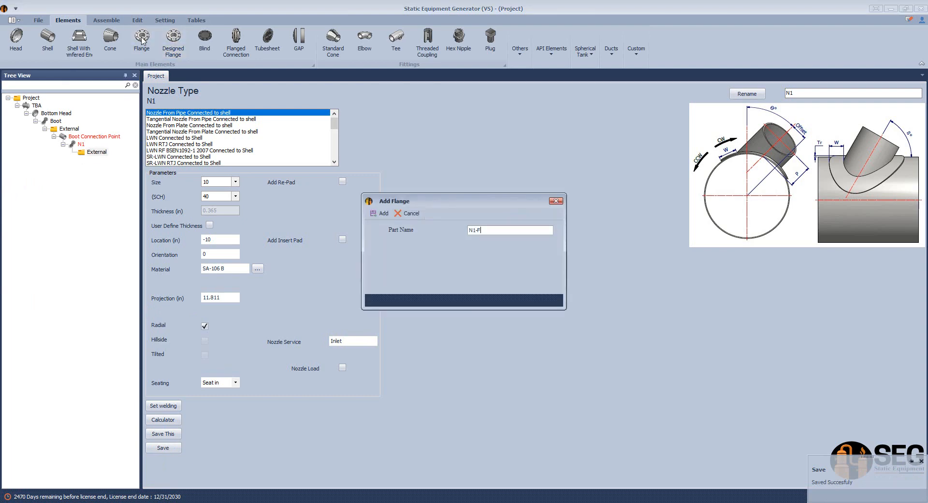
key("Return")
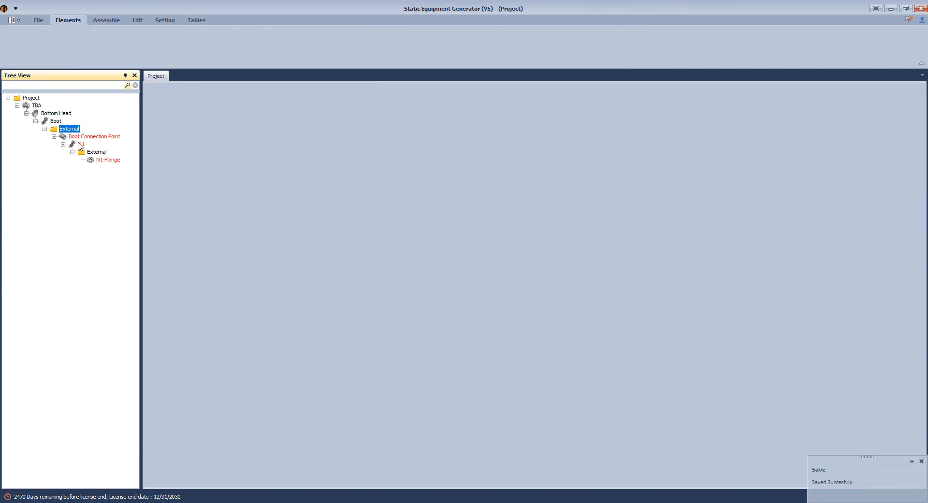
Make N1-Flange a Slip on-RF ASME B16.5 flange of size 10 with a 0.5 in offset from raised face, and save it
left_click(108, 159)
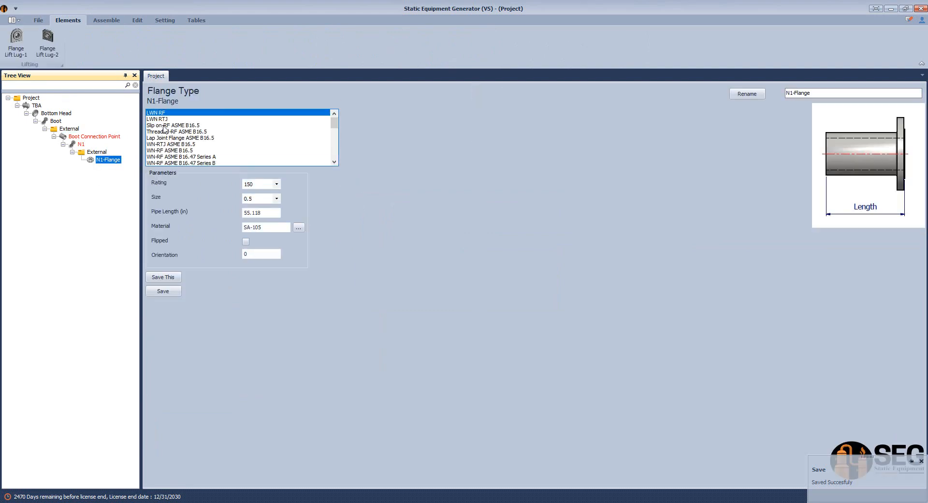
left_click(166, 125)
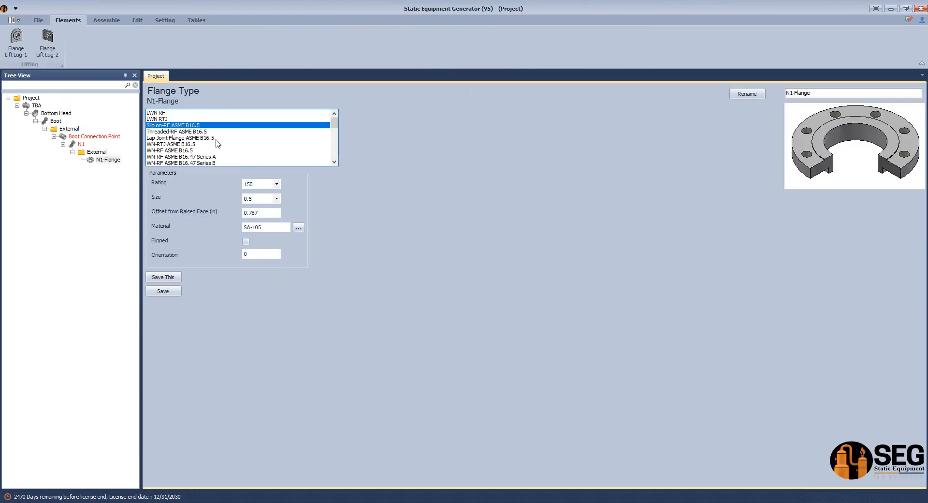
left_click(277, 198)
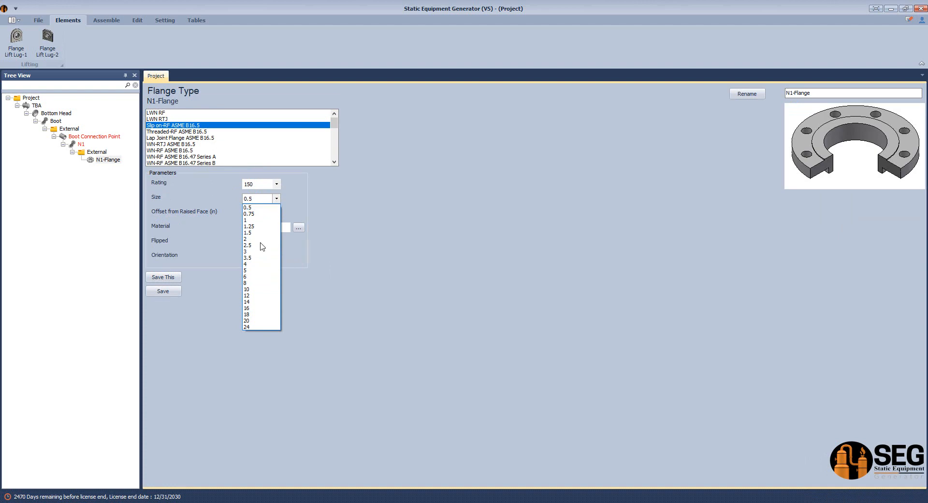
left_click(265, 288)
left_click_drag(259, 213, 251, 214)
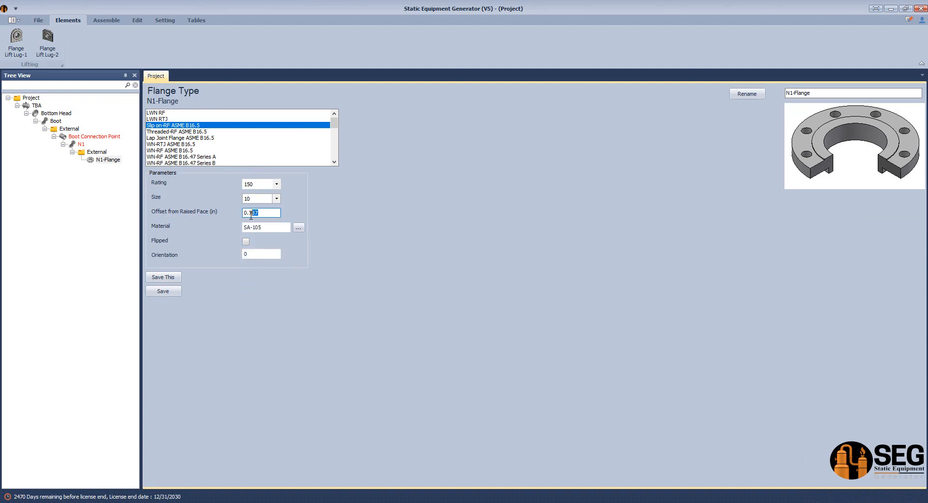
type("5")
left_click(159, 291)
Open the nozzle calculator for N1
left_click(81, 145)
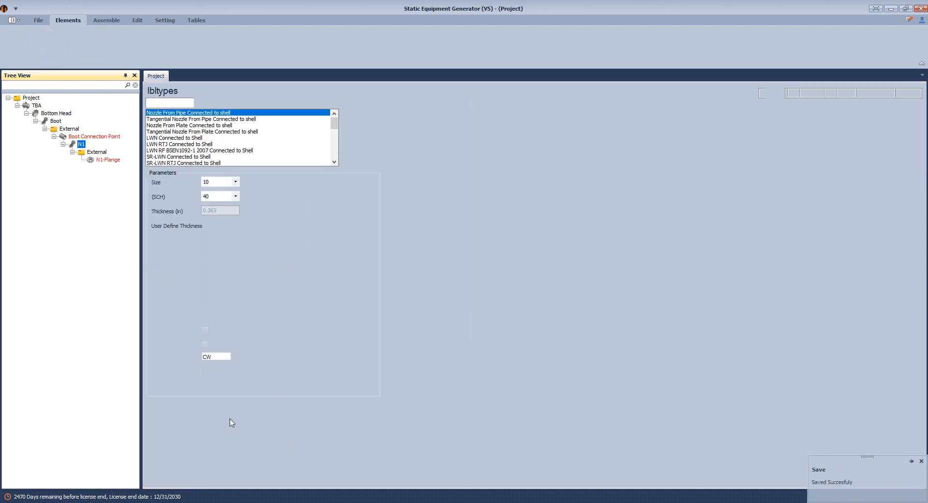
left_click(163, 420)
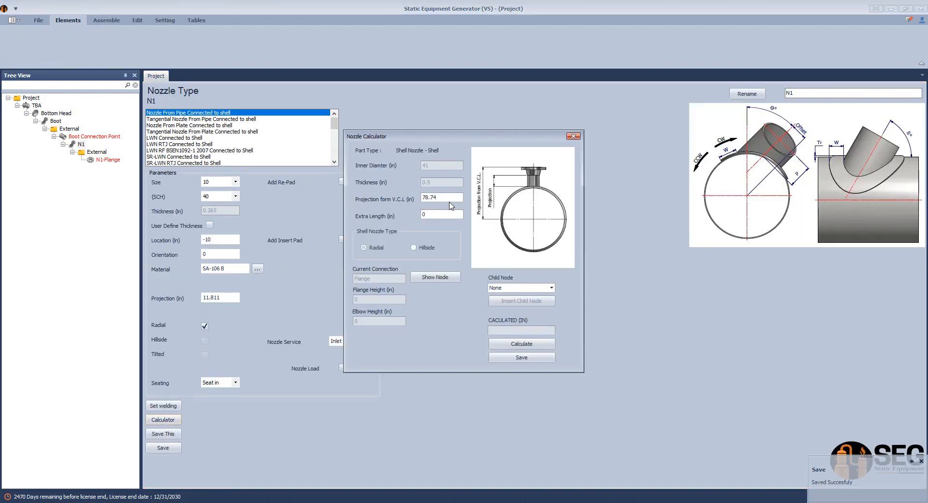
Check the dimensions from the boot's centreline to the side nozzle's flange face in the sketch PDF, and open the Calculator app
key("alt+Tab")
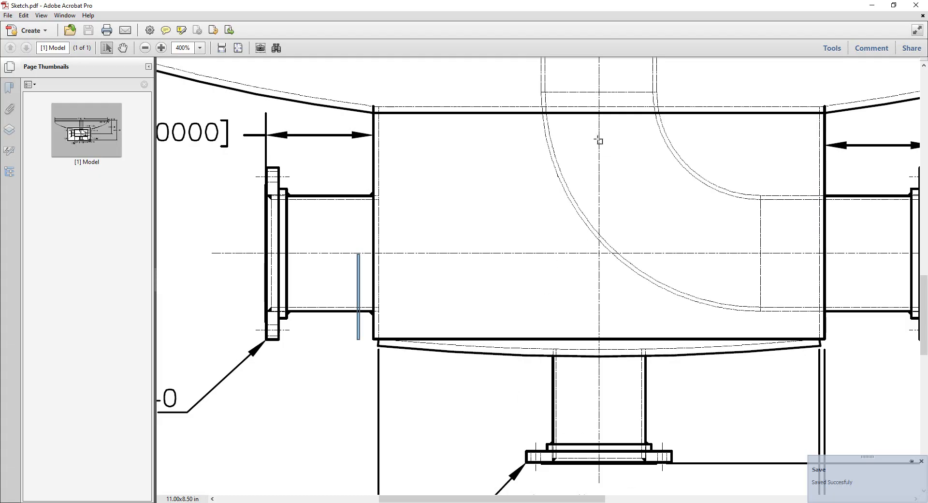
left_click_drag(598, 139, 599, 411)
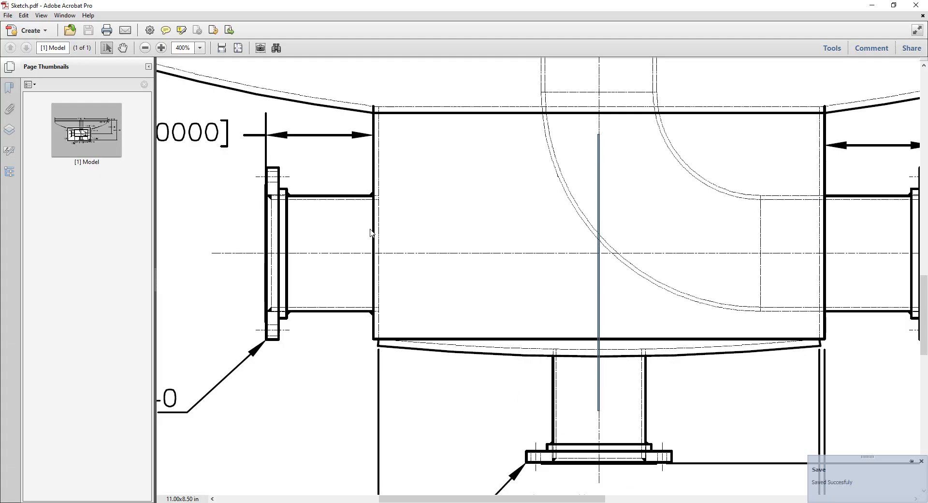
scroll(341, 225, "left", 3)
left_click_drag(188, 126, 466, 165)
left_click(655, 174)
left_click_drag(672, 163, 448, 187)
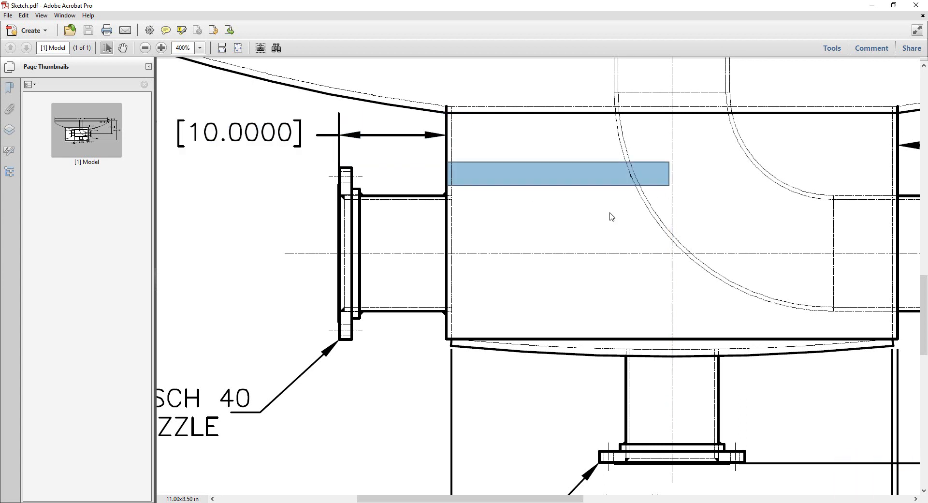
scroll(646, 215, "down", 3)
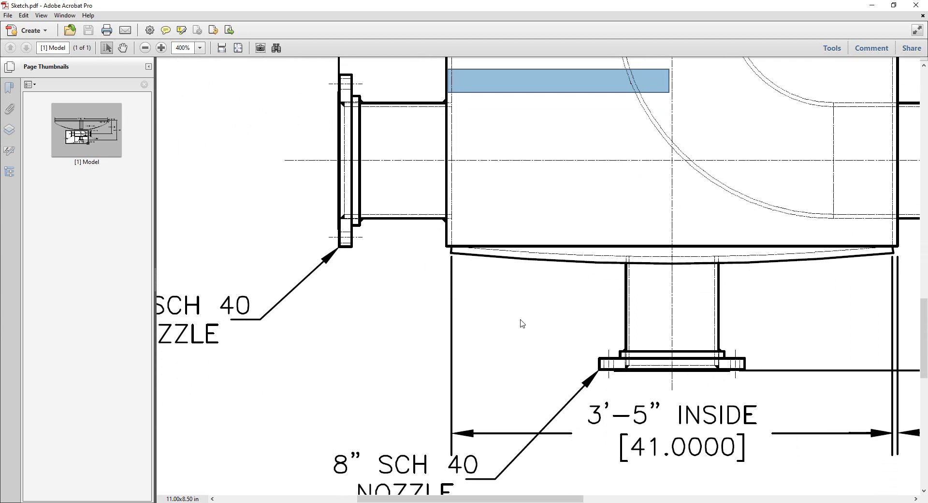
scroll(527, 194, "up", 2)
scroll(556, 228, "down", 1, "ctrl")
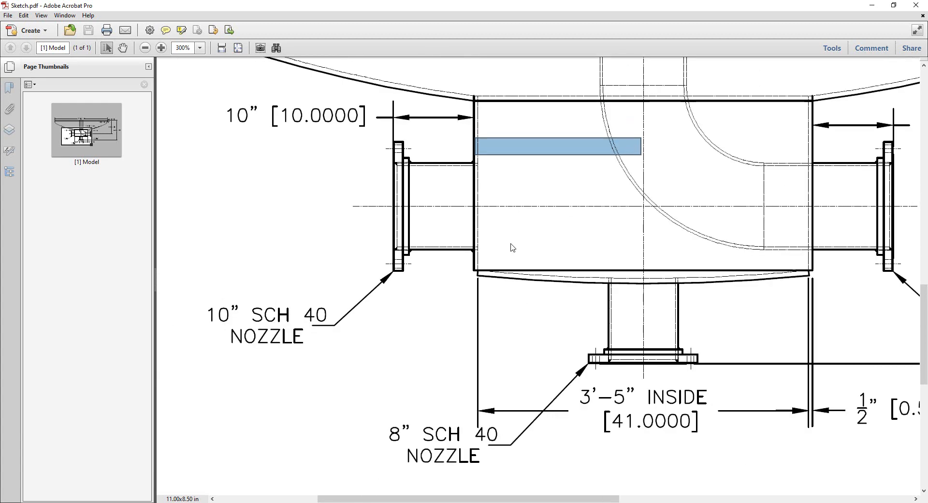
left_click(484, 502)
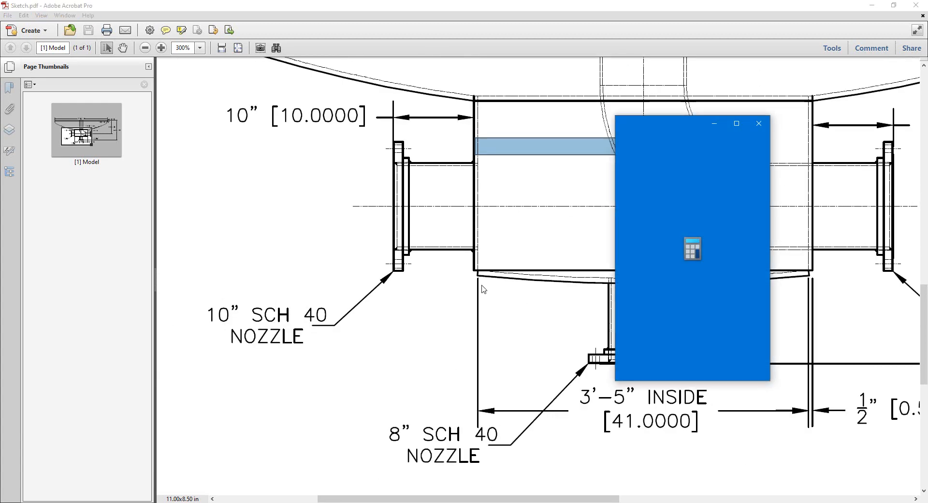
type("42/")
type("2")
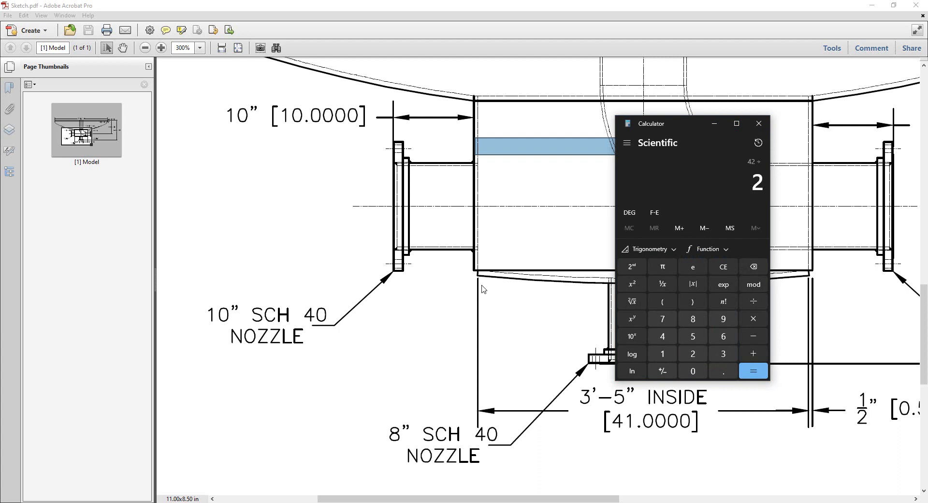
key("Return")
key("Escape")
Calculate 41/2 + 0.5 + 10 for the nozzle projection and copy the result
type("41/2+")
type("0.5")
key("Return")
type("10")
key("Return")
double_click(744, 183)
key("ctrl+c")
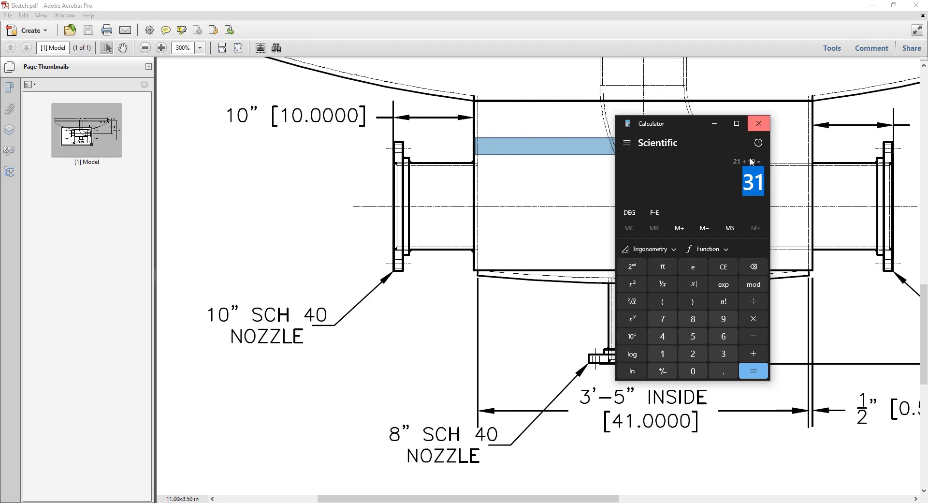
Close the Calculator app, set N1's projection from V.C.L to 31 in in Static Equipment Generator's nozzle calculator, calculate and save
left_click(759, 124)
left_click(722, 472)
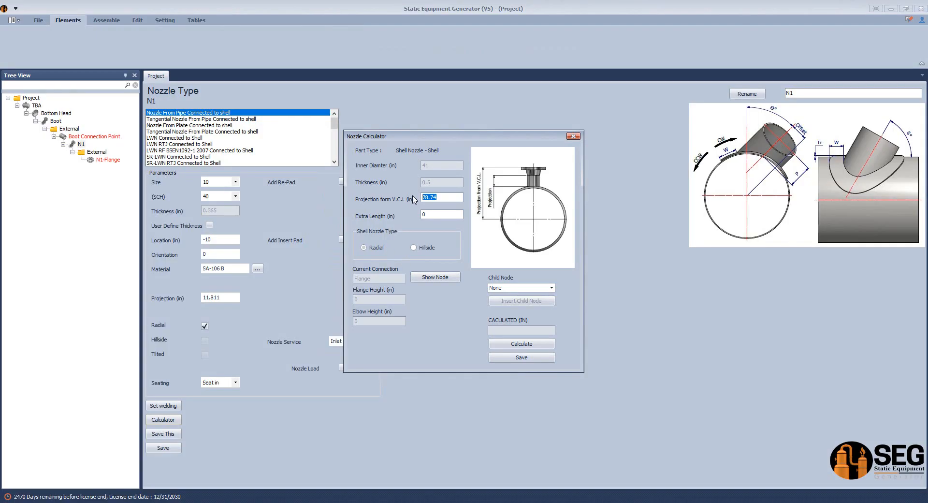
key("ctrl+v")
left_click(522, 344)
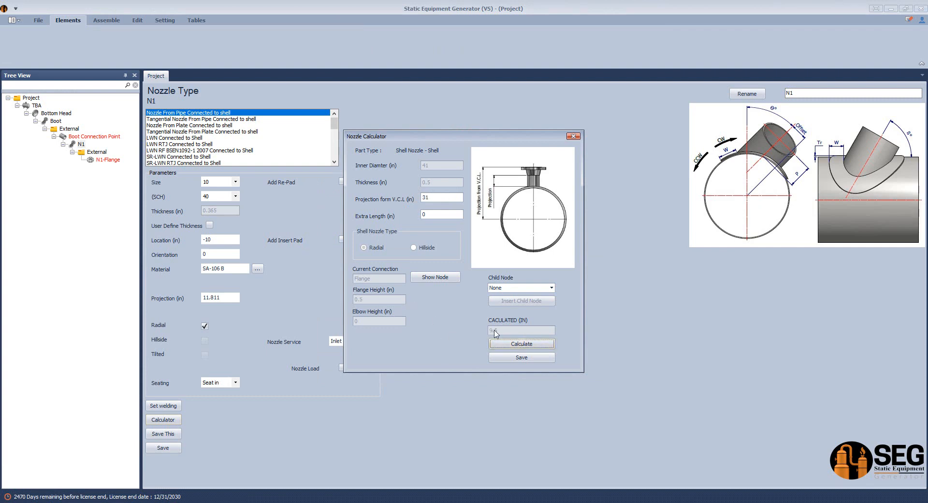
left_click(509, 358)
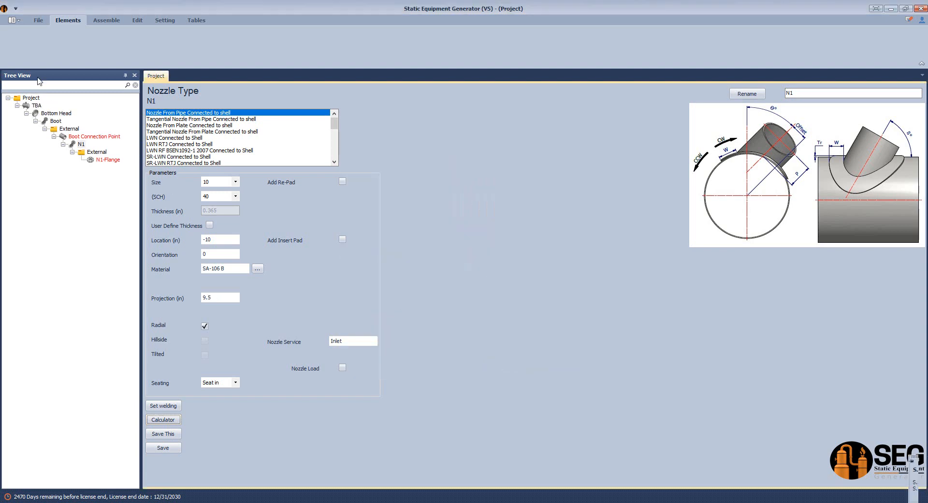
Save nozzle N1, start the Inventor assembly build and view the model from the back
left_click(109, 21)
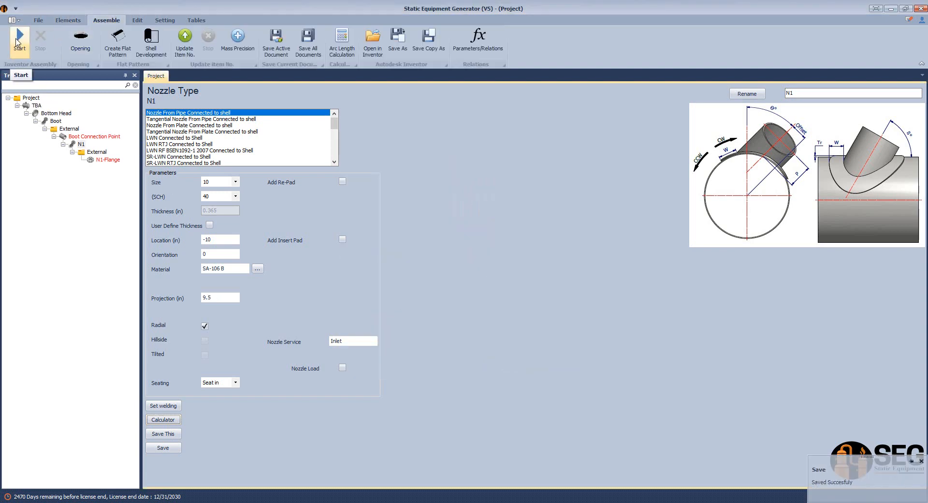
left_click(204, 254)
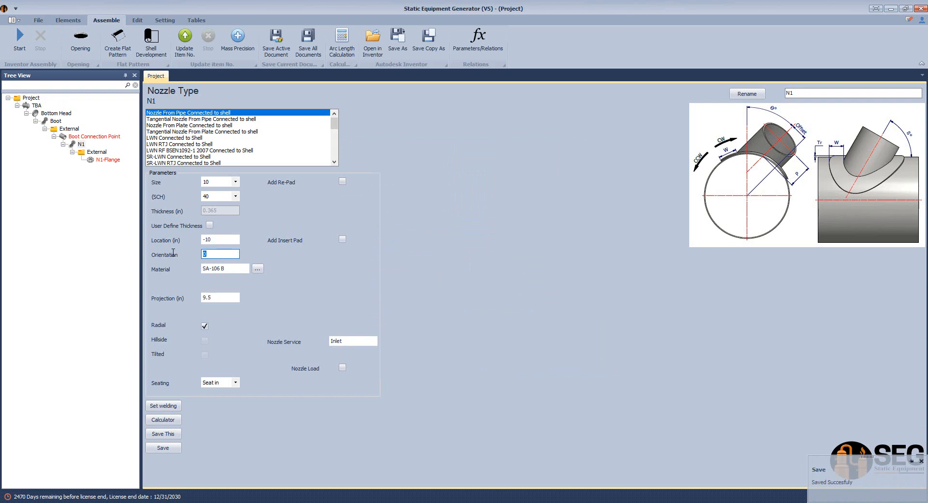
left_click(163, 447)
left_click(27, 44)
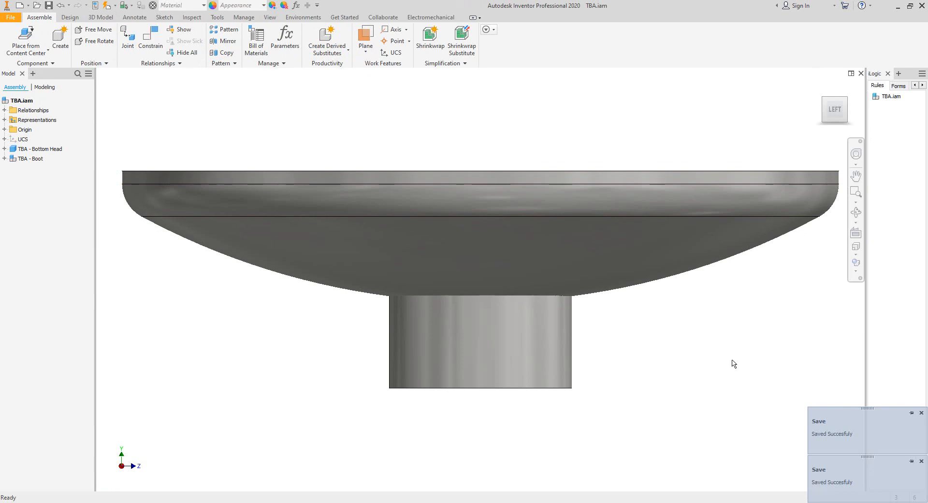
left_click(816, 109)
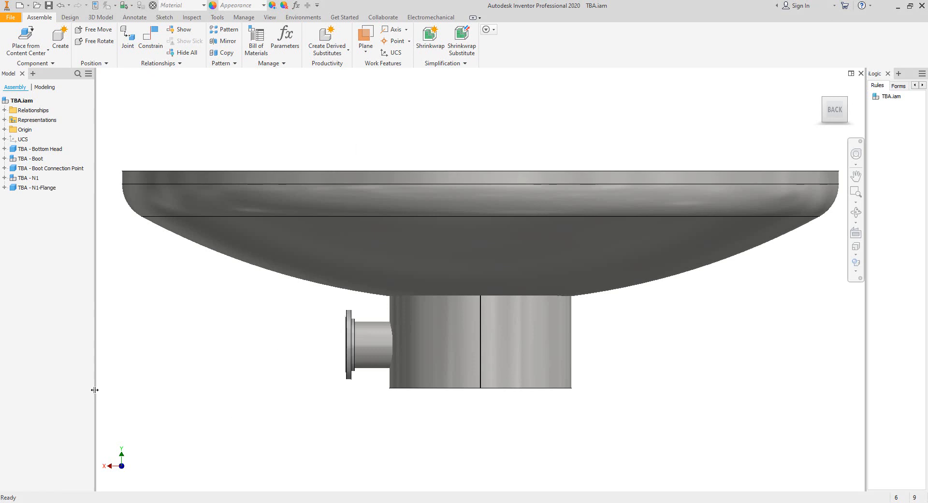
In the TBA drawing, add a centerline bisector between the upper and lower pipe edges of the boot's side nozzle
left_click_drag(95, 389, 100, 390)
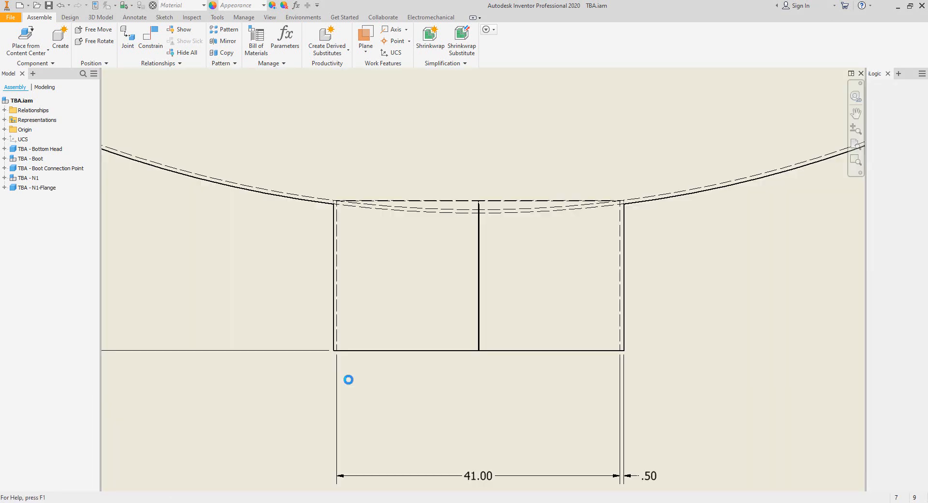
left_click(68, 5)
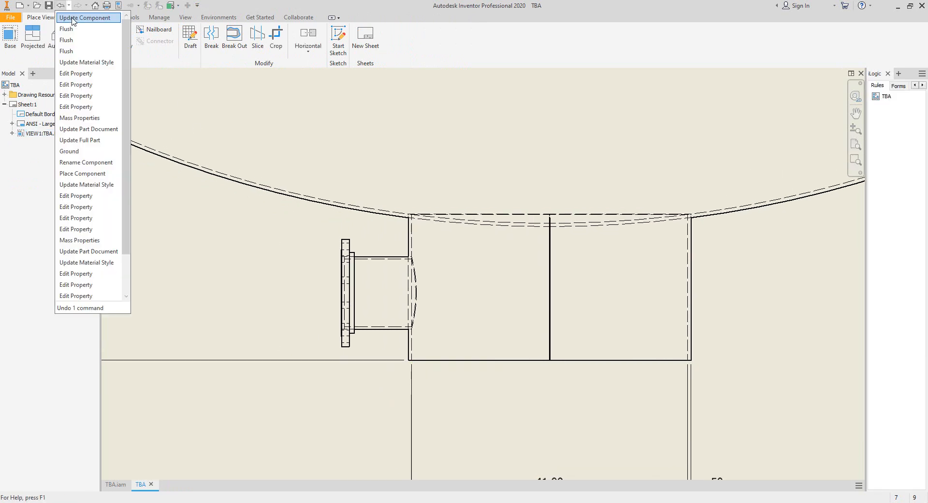
left_click(239, 141)
left_click(78, 17)
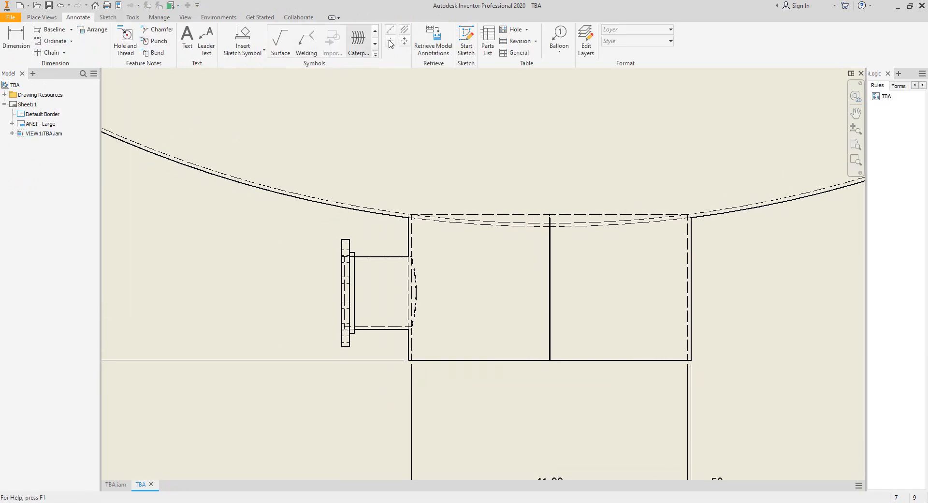
left_click(404, 30)
left_click(402, 256)
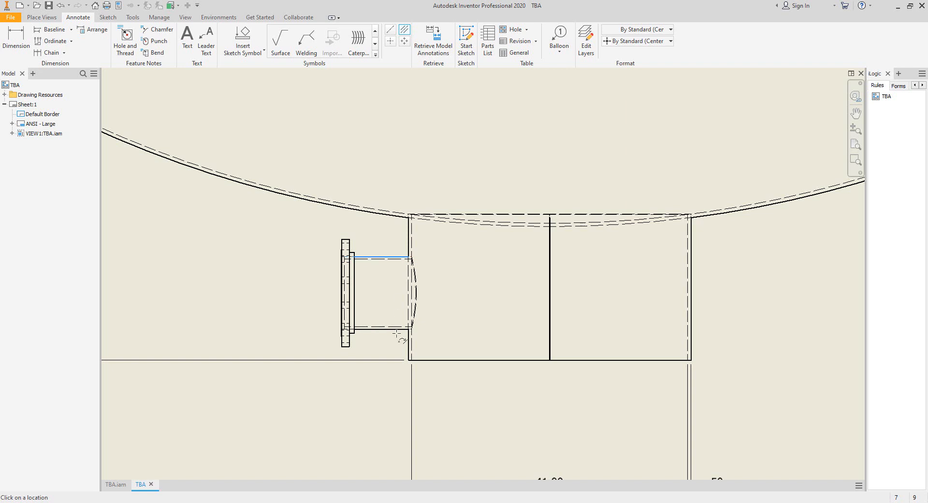
left_click(397, 329)
scroll(441, 365, "down", 5)
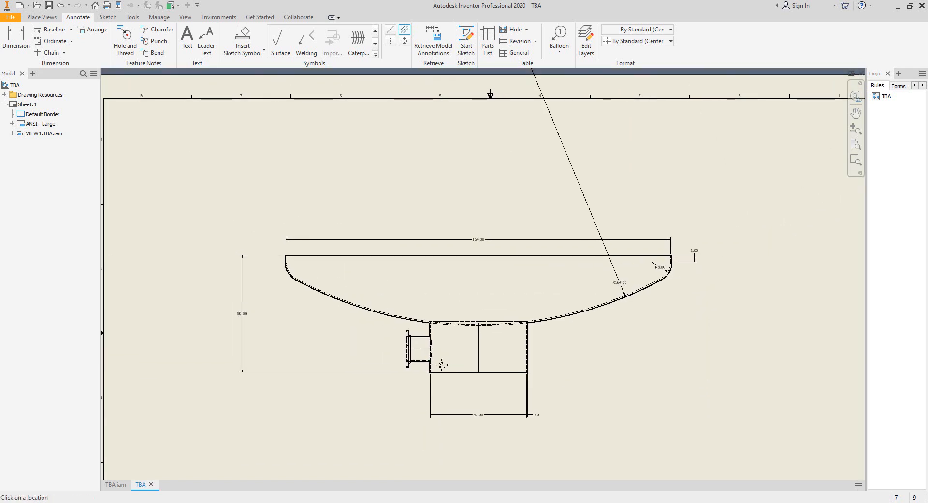
Switch to Sketch.pdf and check the vertical distance from the head's top edge to the side nozzle centerline
key("alt+Tab")
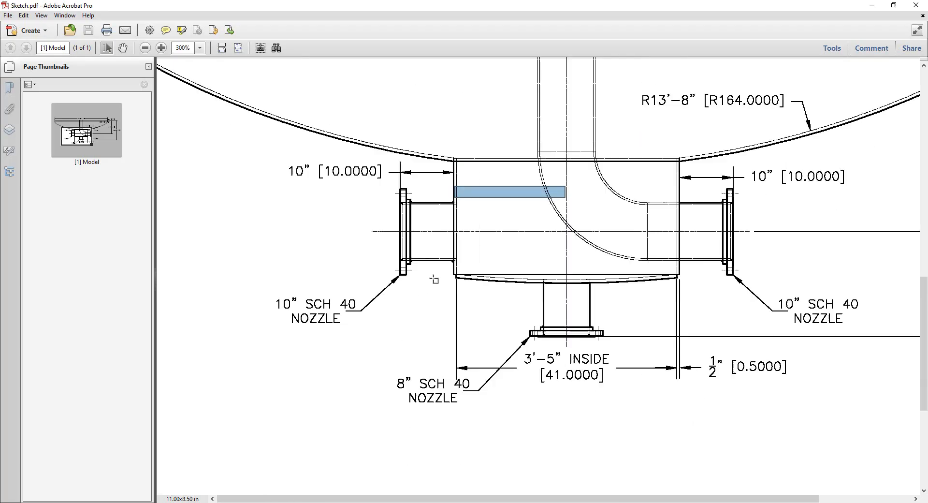
scroll(435, 280, "down", 3, "ctrl")
left_click_drag(799, 180, 859, 207)
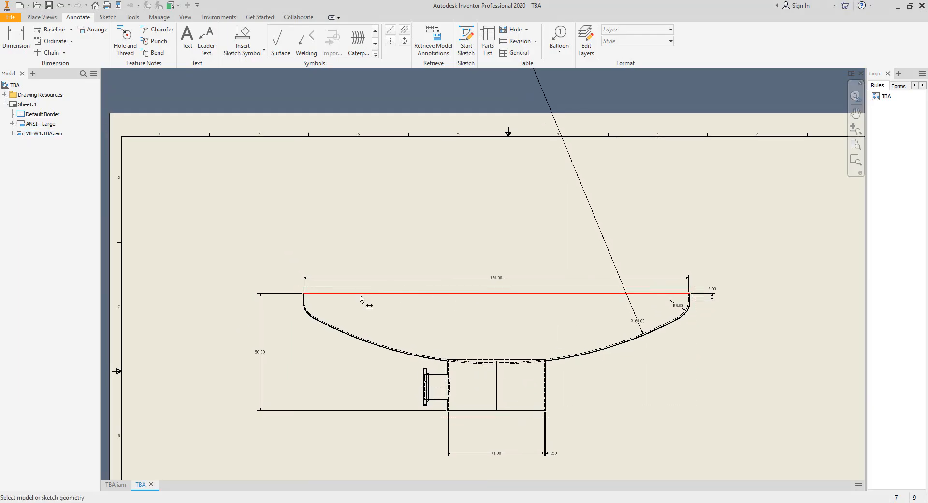
In the Inventor TBA drawing, dimension the vertical distance from the head's top edge to the side nozzle's centerline
left_click(359, 296)
scroll(424, 370, "up", 3)
left_click(443, 401)
middle_click_drag(170, 319, 237, 324)
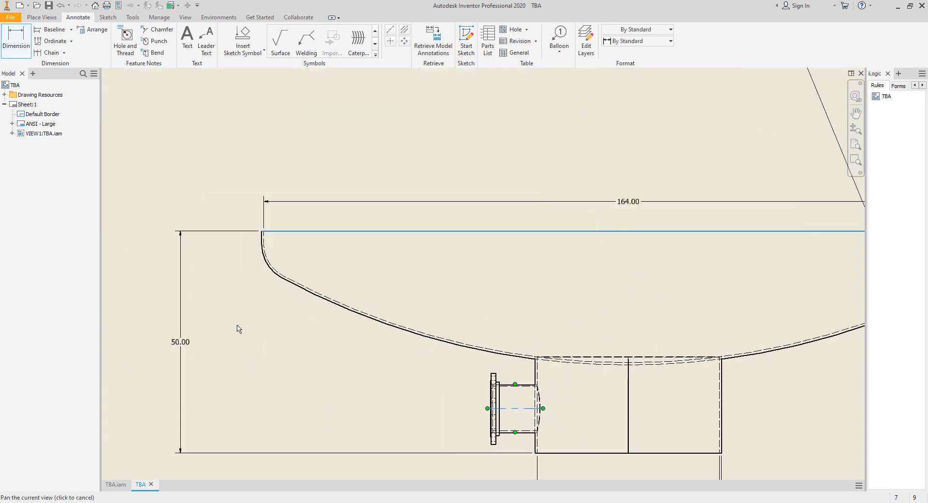
left_click(223, 314)
right_click(256, 294)
left_click(270, 297)
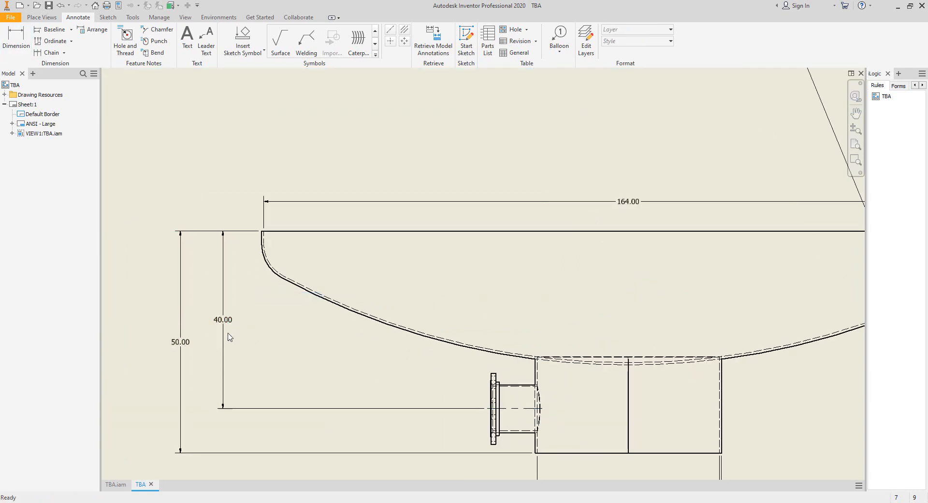
Examine the side nozzle's centerline against the boot's bottom edge and compare its height with Sketch.pdf
middle_click_drag(299, 341, 282, 294)
scroll(472, 373, "up", 3)
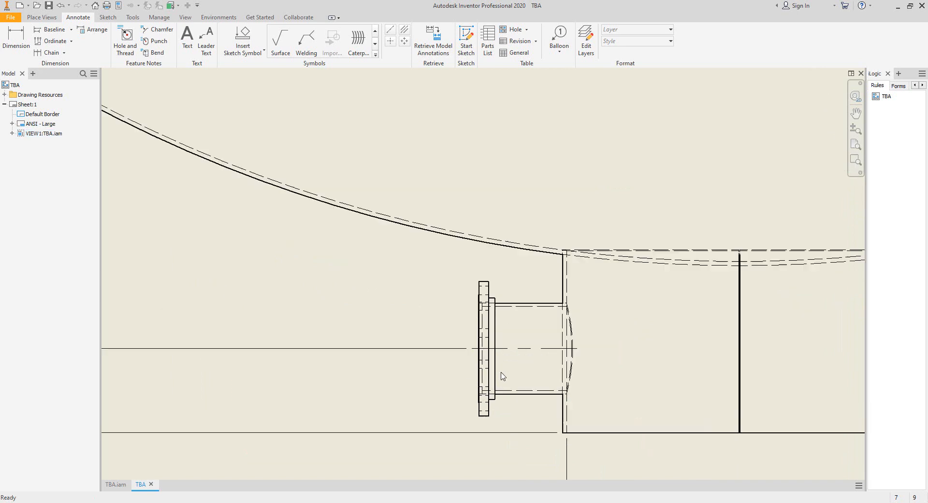
middle_click_drag(503, 376, 425, 324)
scroll(509, 335, "up", 3)
left_click(485, 237)
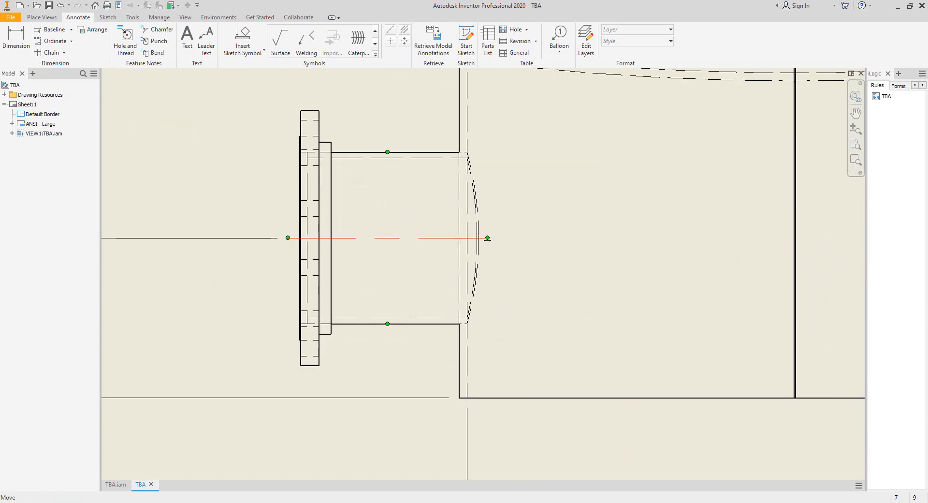
left_click(506, 398, "ctrl")
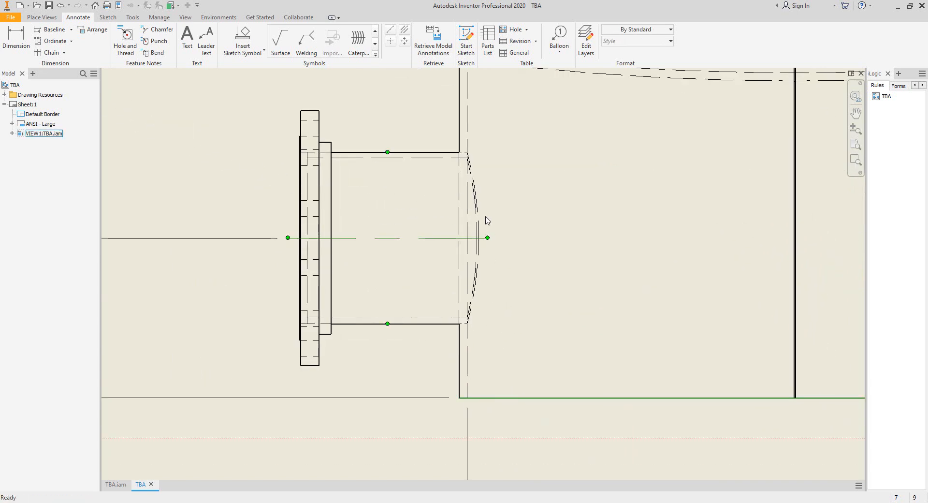
key("alt+Tab")
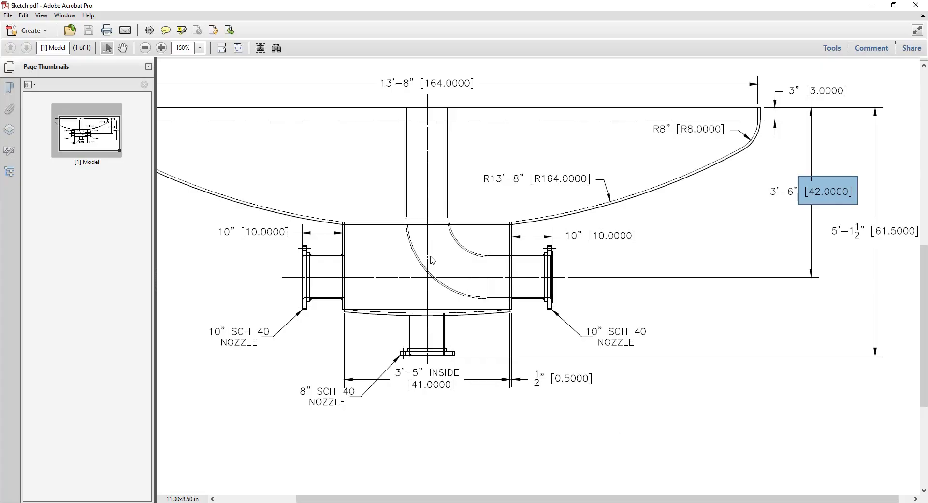
Switch to Static Equipment Generator, set nozzle N1's location to -8 in and save it
key("alt+Tab")
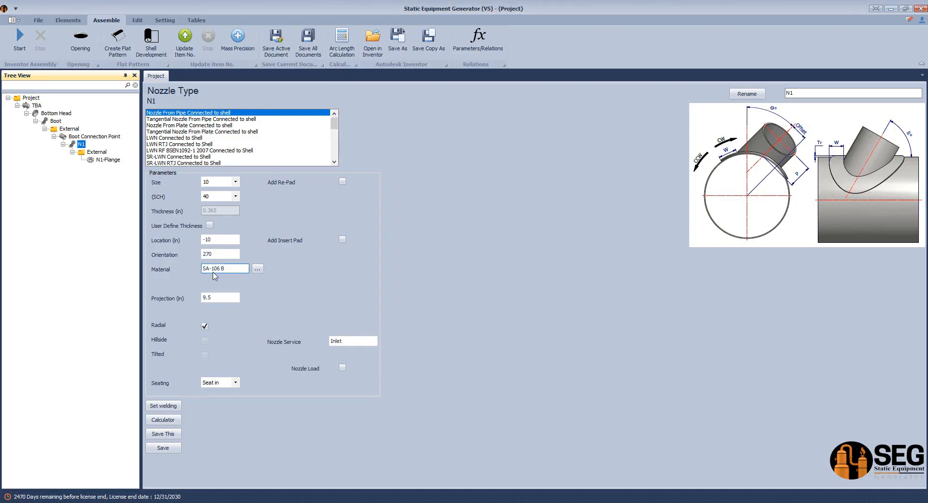
left_click(217, 253)
left_click(210, 240)
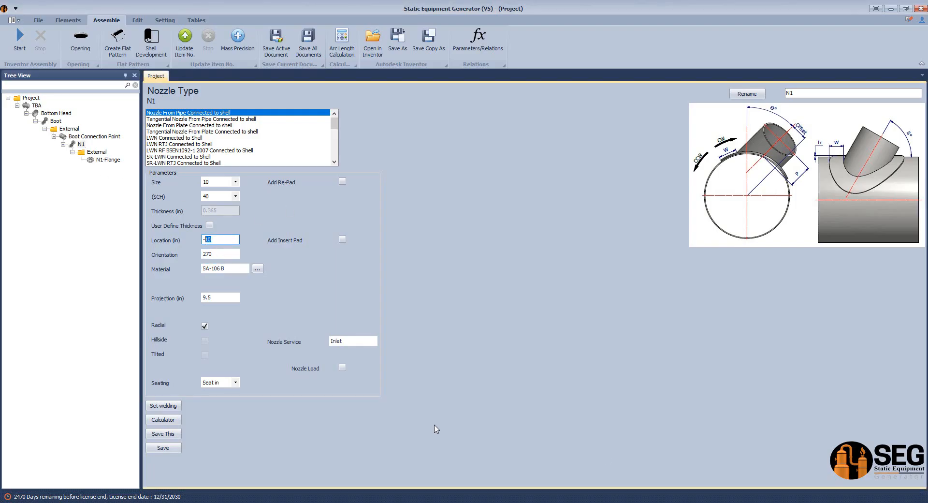
left_click(161, 449)
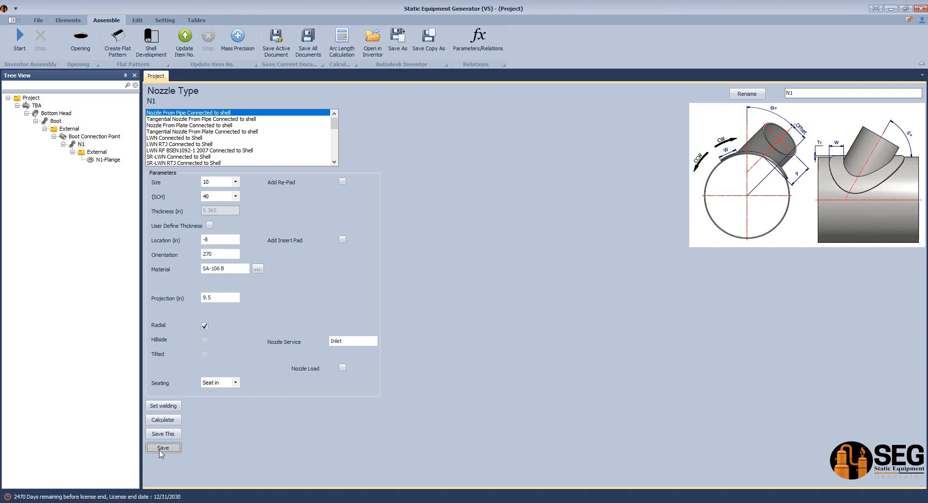
Add a Shell Nozzle (B) named N2 under the Boot Connection Point
left_click(85, 137)
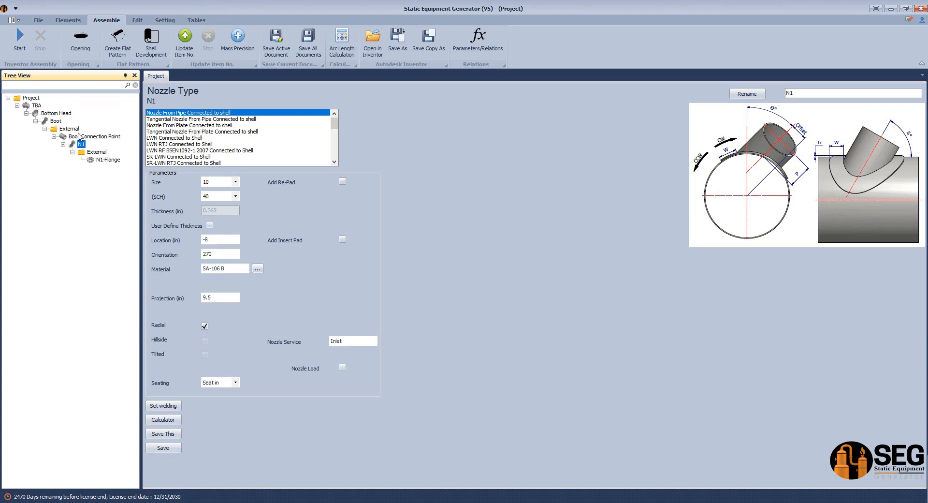
left_click(76, 22)
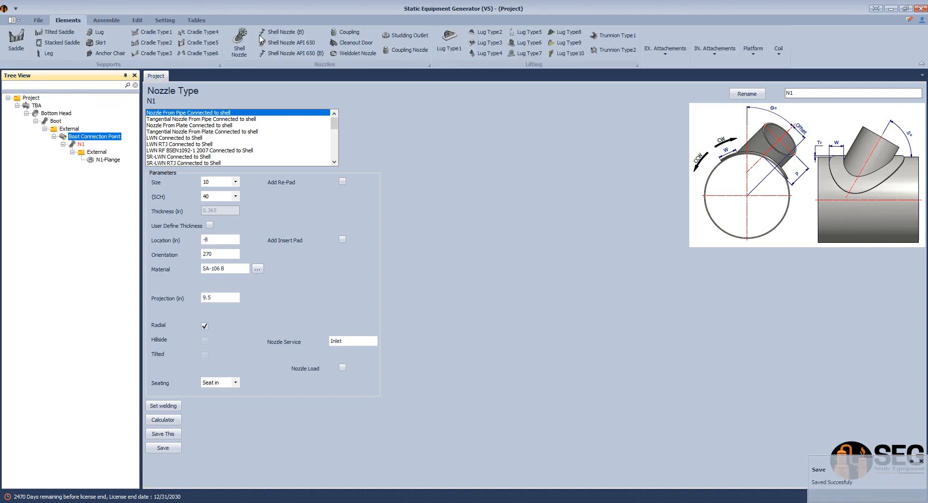
left_click(283, 32)
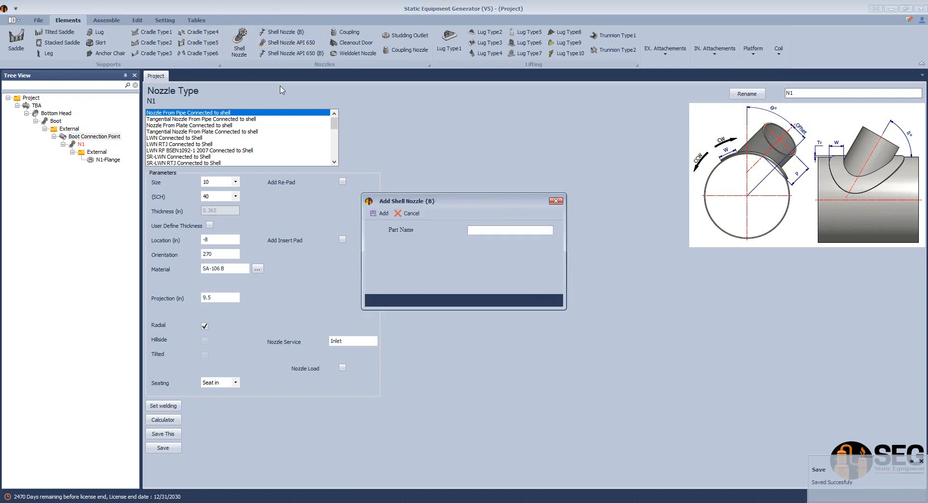
left_click(381, 214)
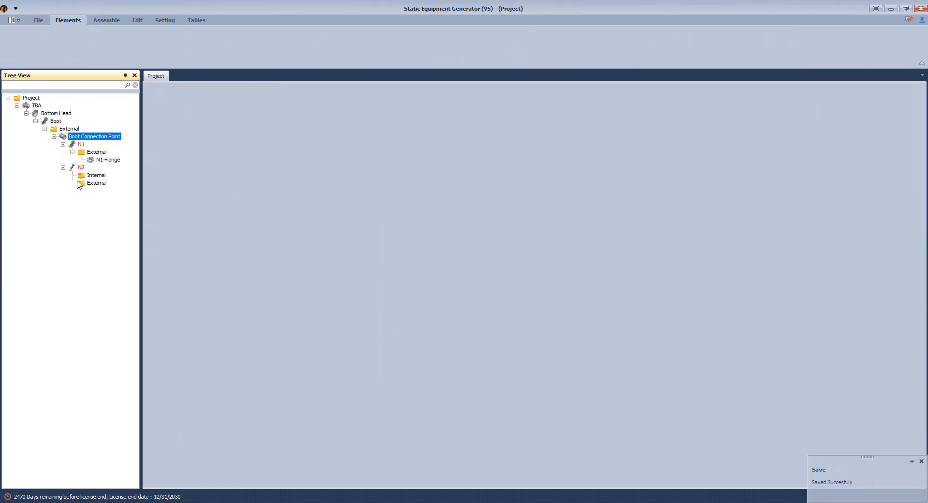
Set nozzle N2 to size 10, schedule 40, location -8 in and orientation 90, and save it
left_click(81, 168)
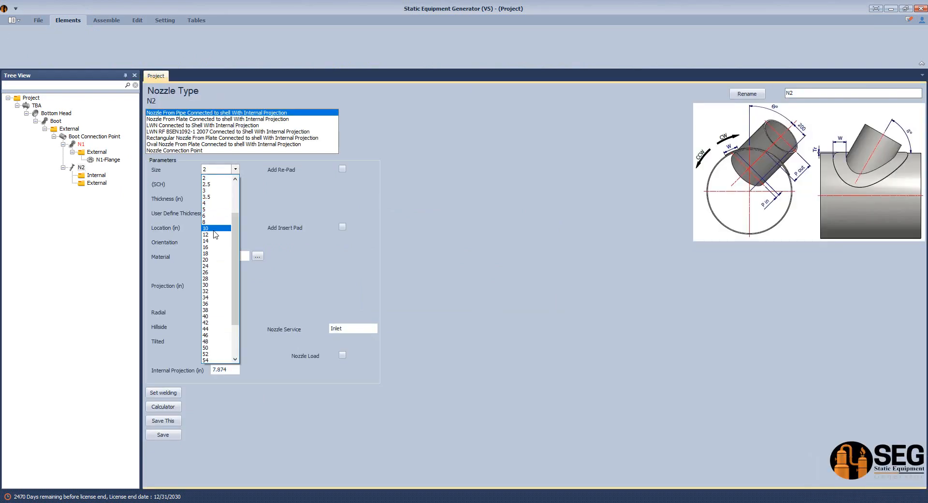
left_click(208, 228)
left_click(235, 184)
left_click(213, 243)
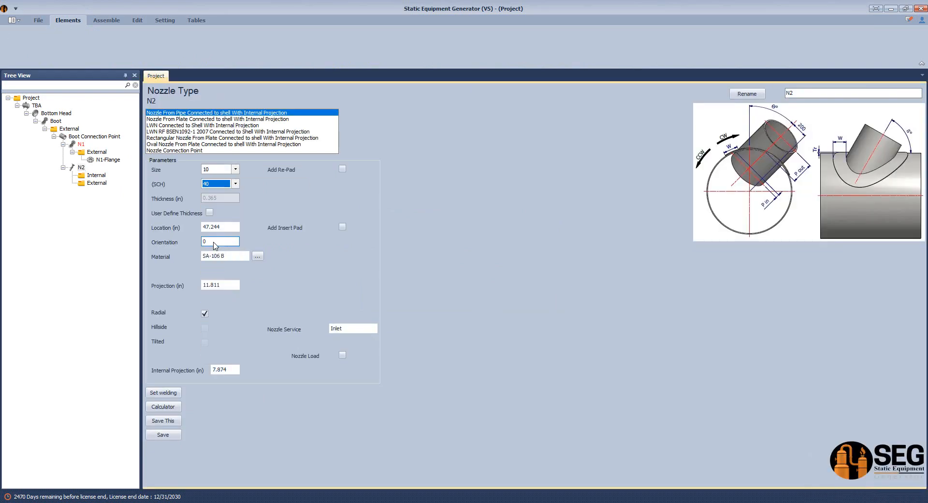
left_click(231, 227)
left_click(222, 243)
left_click(163, 435)
Add a flange named N2-Flange to the External folder of nozzle N2
left_click(98, 184)
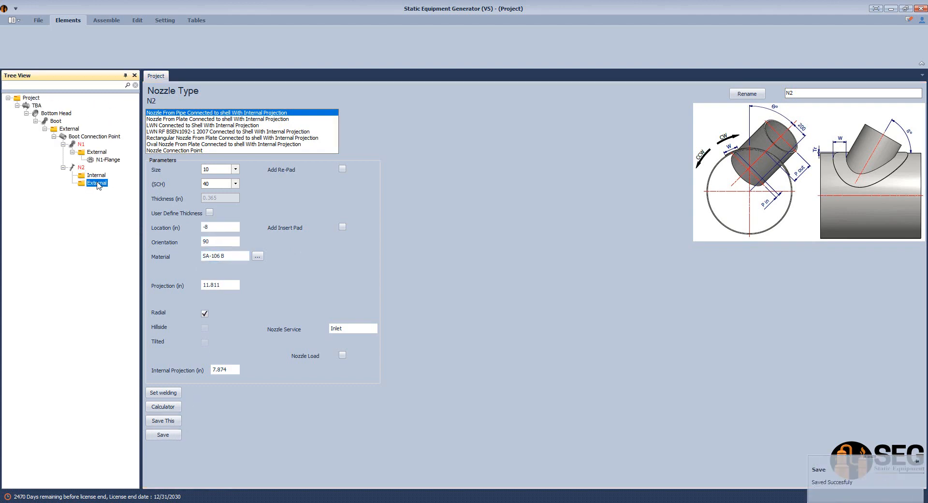
left_click(67, 20)
left_click(142, 39)
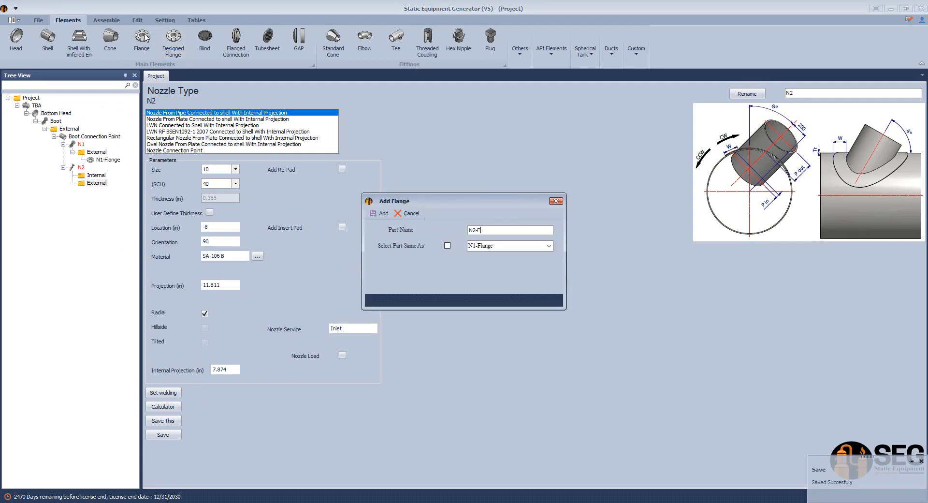
key("Return")
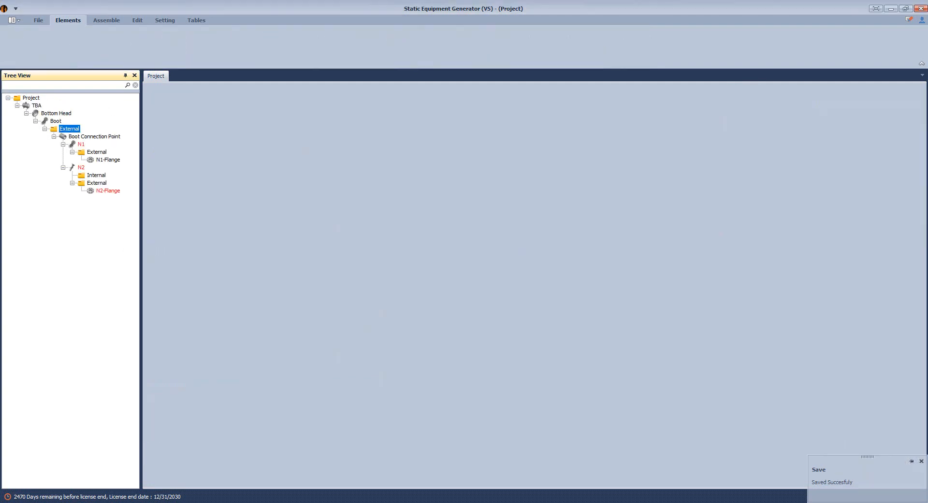
Define N2-Flange as the same part as N1-Flange and save the assignment
left_click(119, 191)
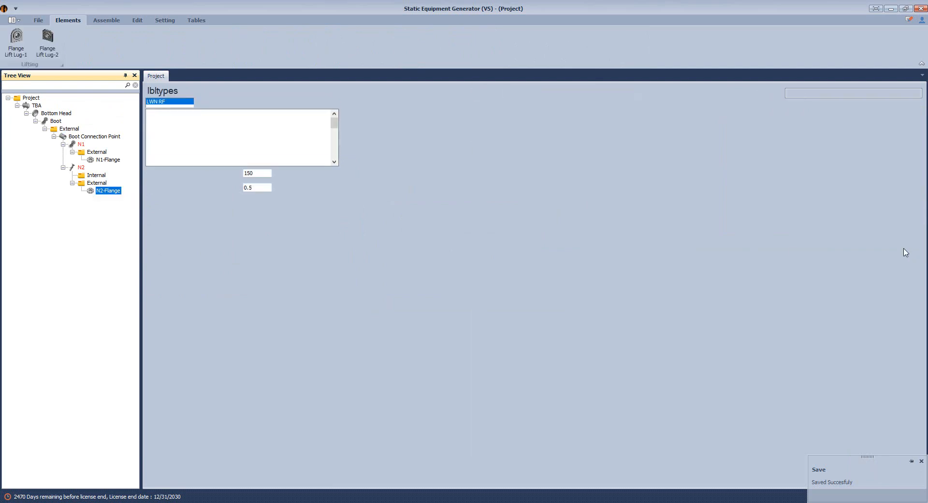
left_click(842, 237)
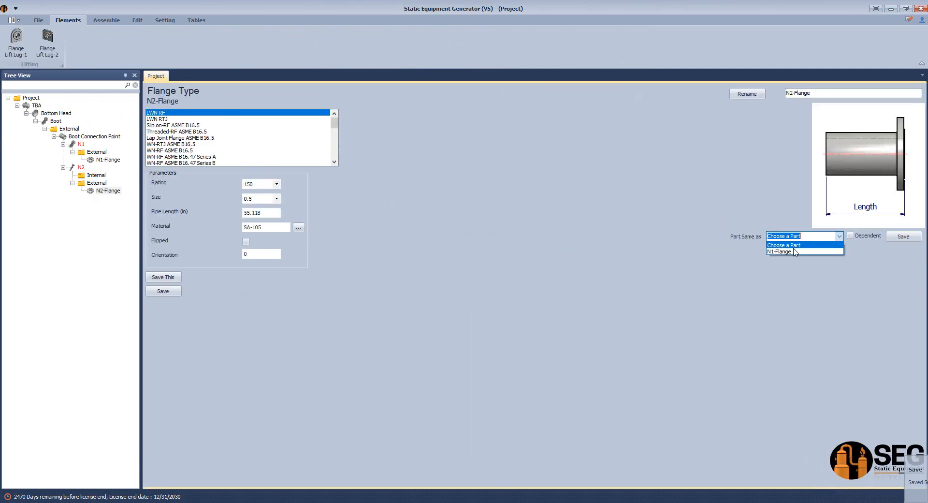
left_click(796, 255)
left_click(904, 236)
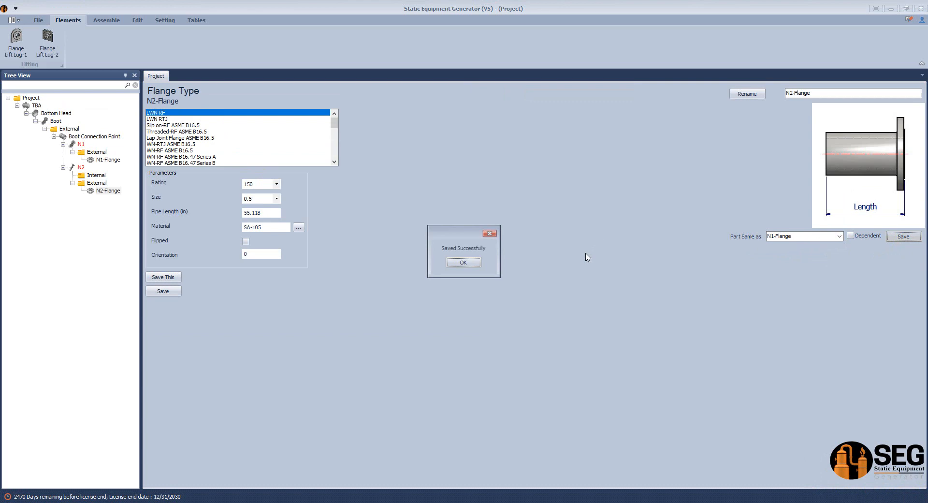
left_click(465, 265)
Add an elbow named N2-Elbow to the Internal folder of nozzle N2
left_click(95, 176)
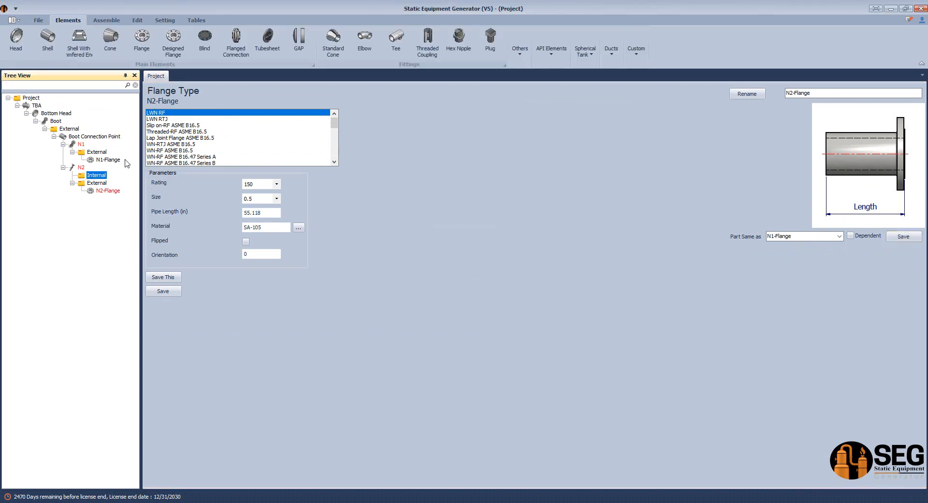
left_click(365, 41)
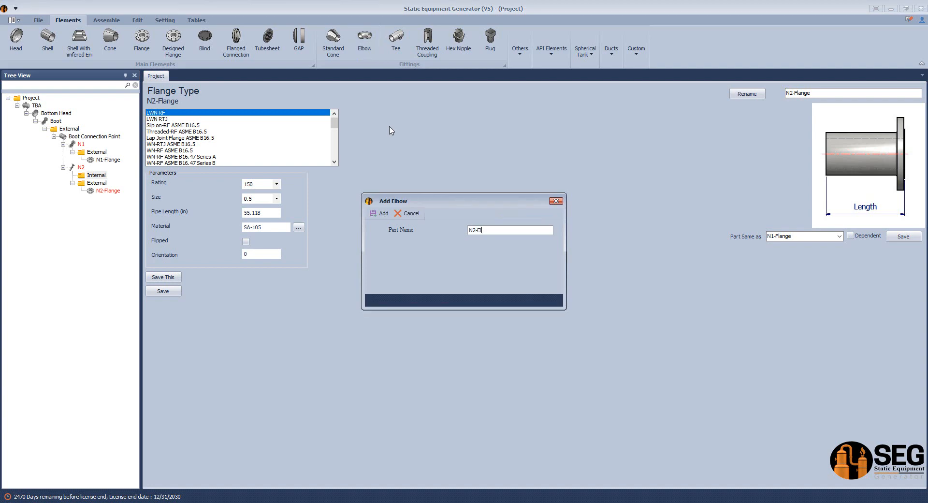
type("N2-Elbow")
left_click(382, 213)
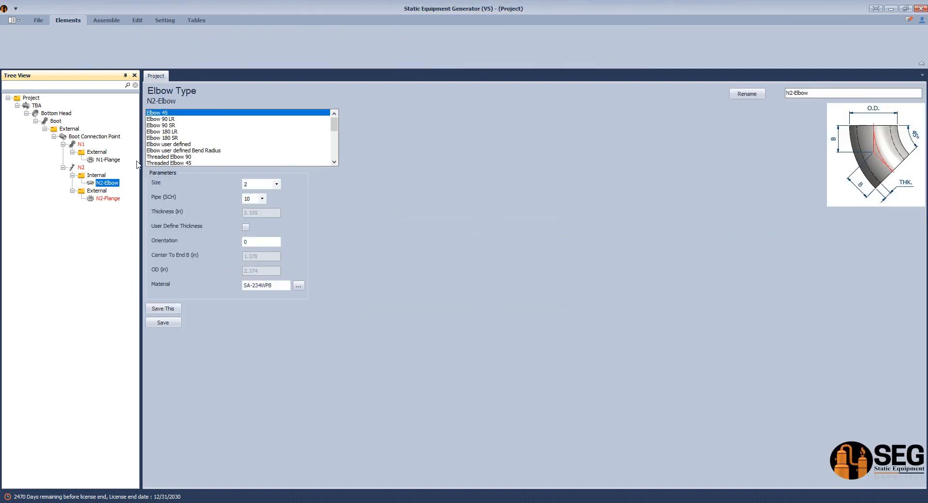
Set N2-Elbow to type Elbow 90 LR, size 10 and pipe schedule 40, and save it
left_click(178, 119)
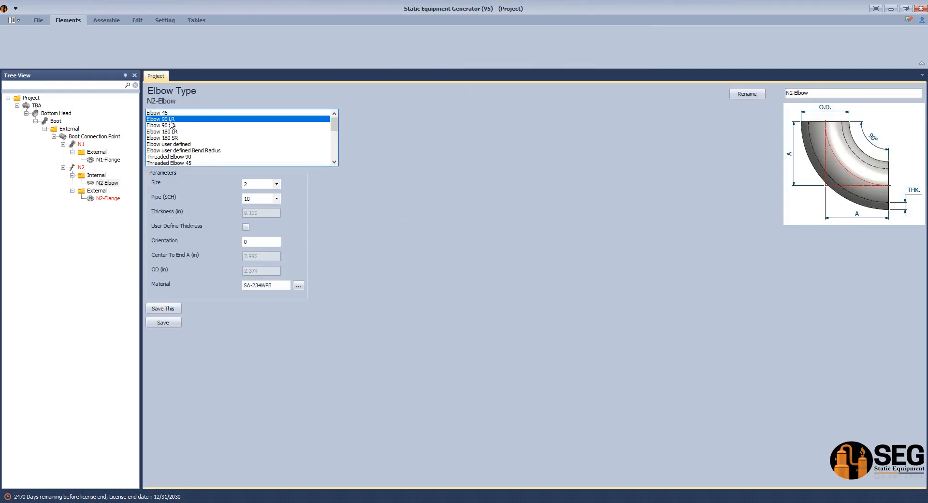
left_click(276, 183)
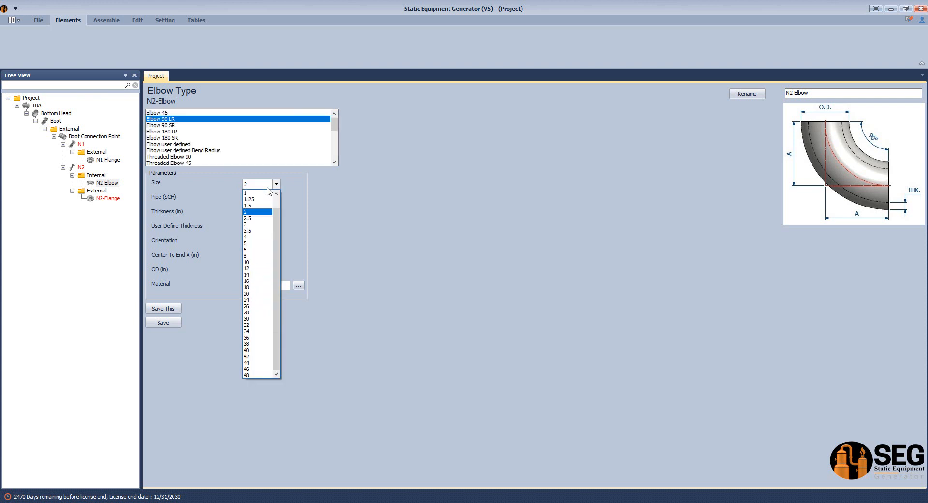
left_click(259, 260)
left_click(276, 198)
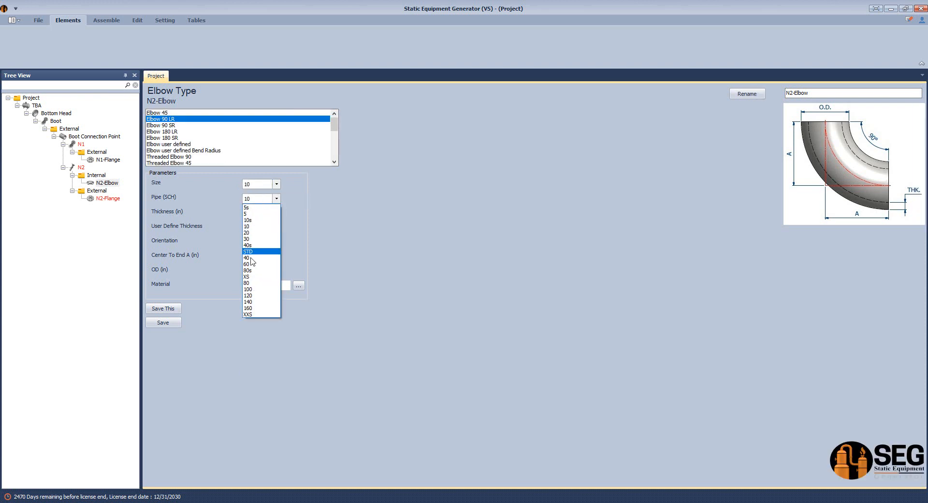
left_click(263, 255)
left_click(169, 323)
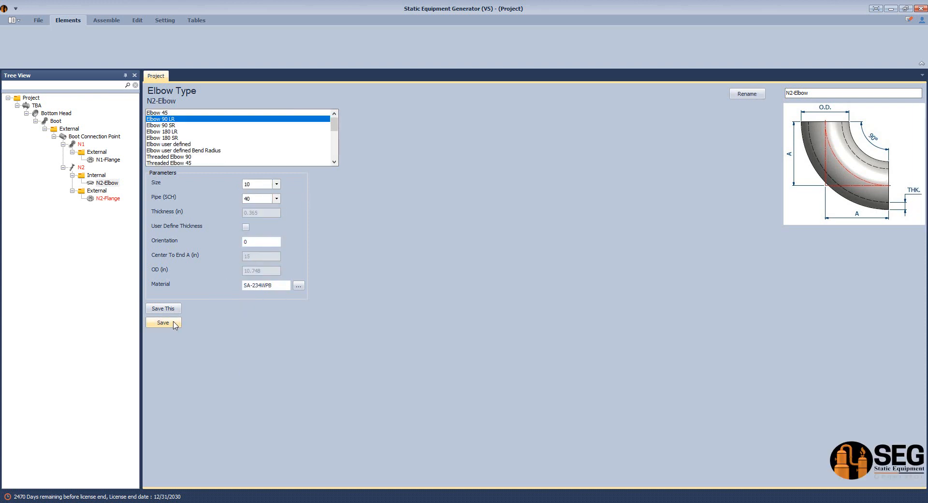
Calculate and save N2's projection using 31 in from V.C.L in the nozzle calculator, and start the Inventor assembly build
left_click(81, 167)
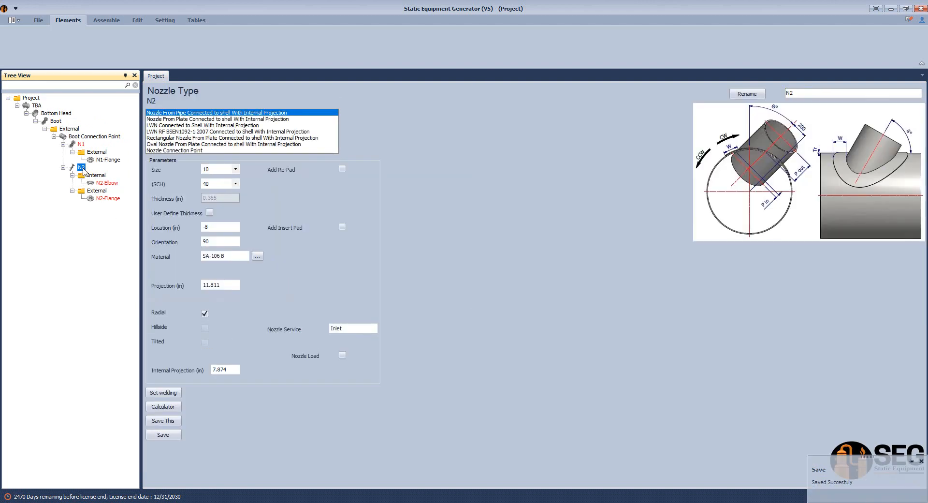
left_click(173, 412)
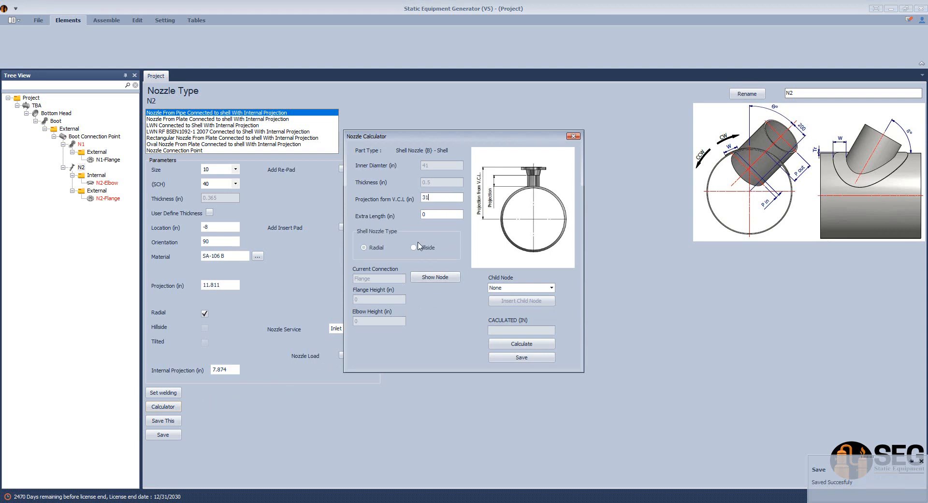
left_click(522, 343)
left_click(517, 358)
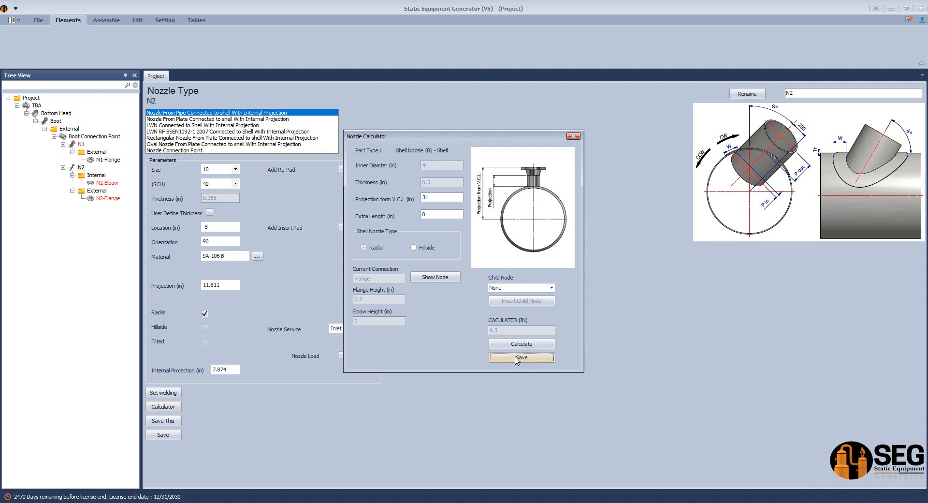
left_click(106, 19)
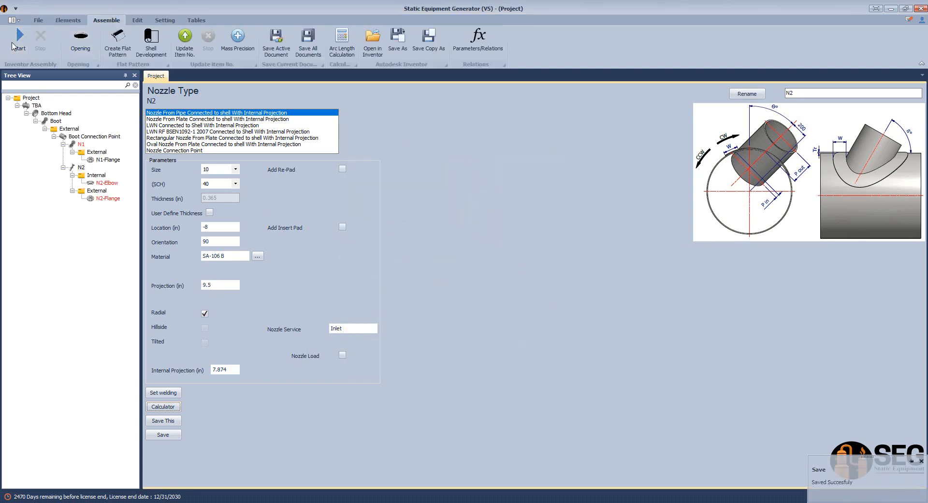
left_click(17, 43)
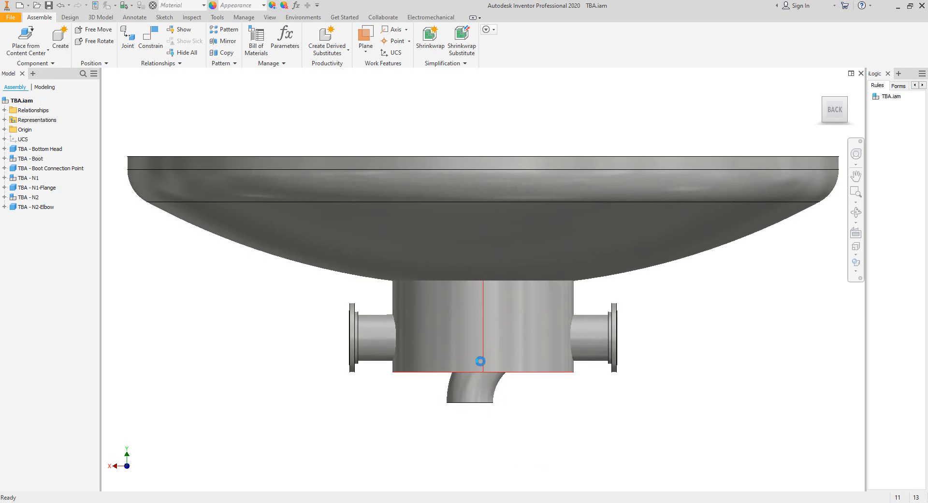
Switch to Static Equipment Generator, set N2-Elbow's orientation to 180 and save it
mouse_move(656, 501)
left_click(670, 464)
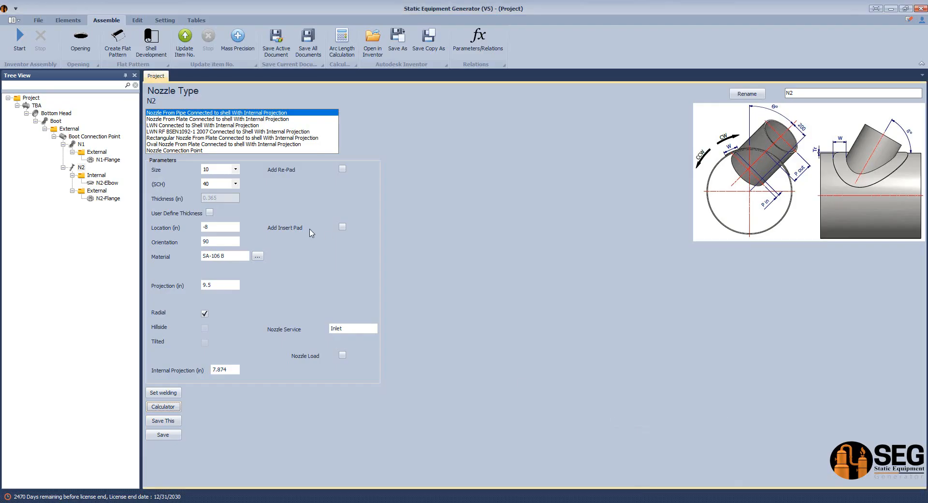
left_click(94, 186)
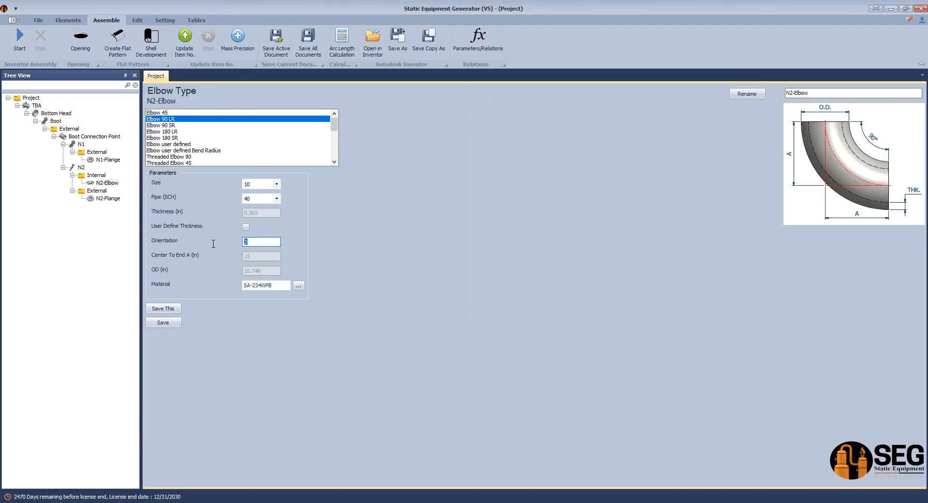
left_click(163, 322)
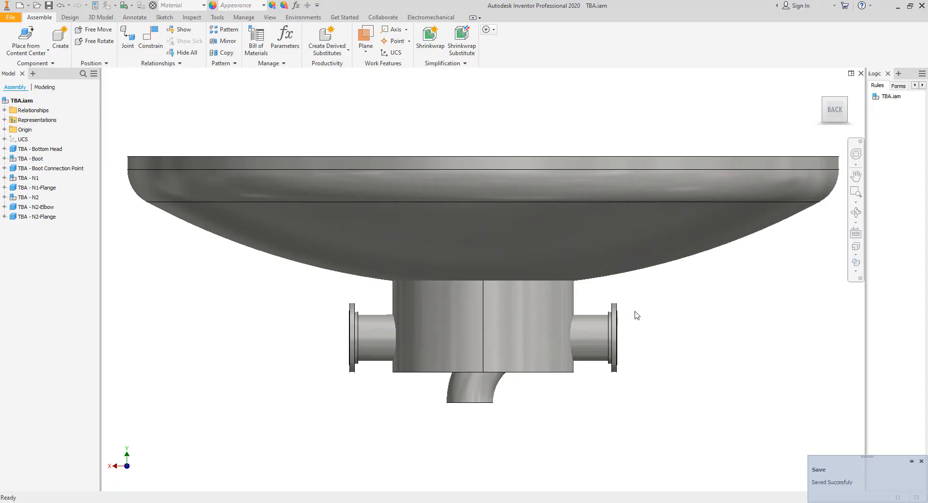
Switch to Inventor and examine the updated bottom head assembly from an angle, checking the direction of the N2 elbow
left_click(856, 214)
left_click_drag(505, 334, 497, 288)
right_click(523, 279)
left_click(535, 283)
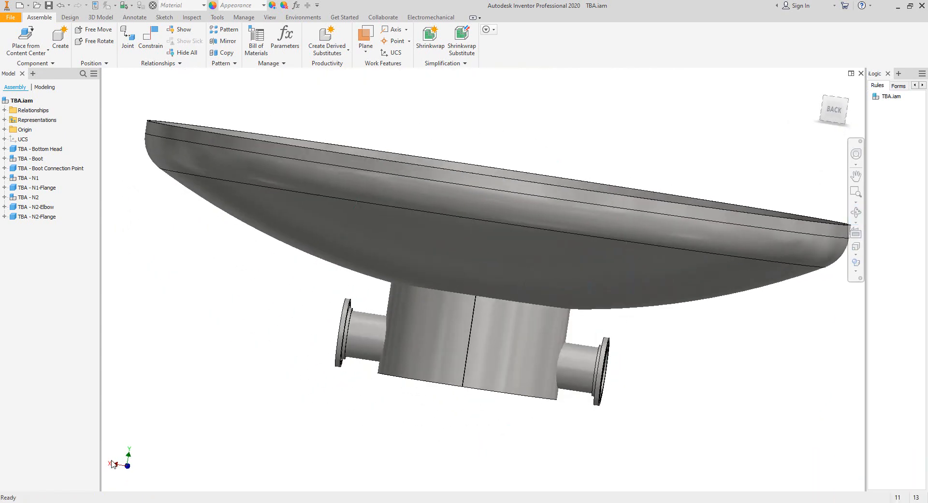
left_click_drag(101, 453, 98, 450)
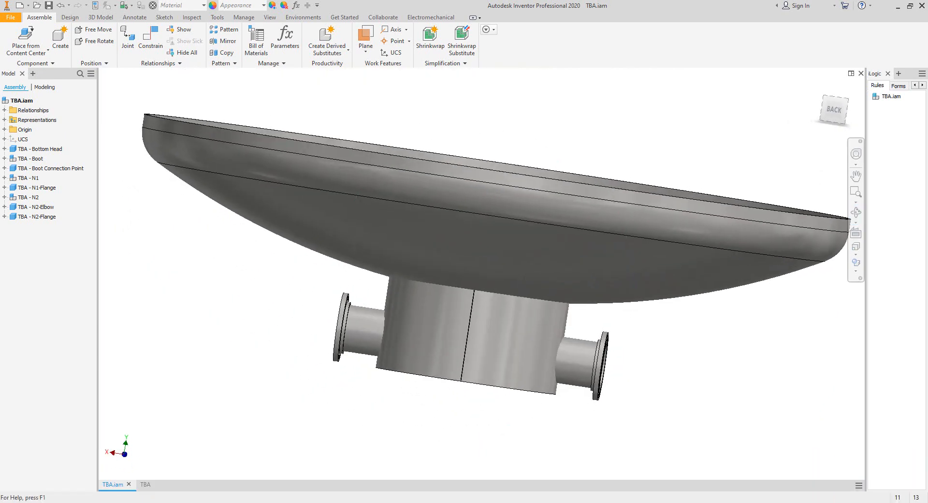
In the TBA drawing, add a bisector centerline between the upper and lower edges of the nozzle with the internal elbow
scroll(370, 356, "up", 5)
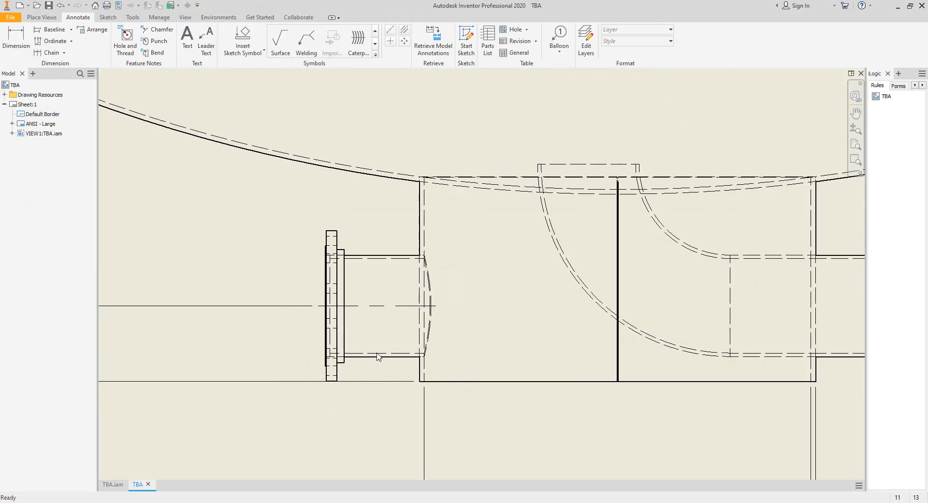
middle_click_drag(432, 337, 622, 343)
scroll(205, 213, "up", 4)
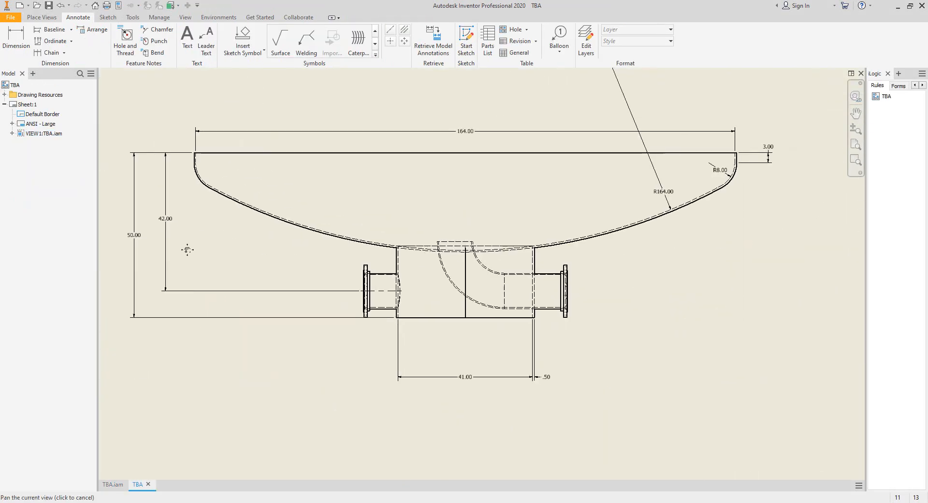
left_click(405, 31)
scroll(523, 288, "down", 5)
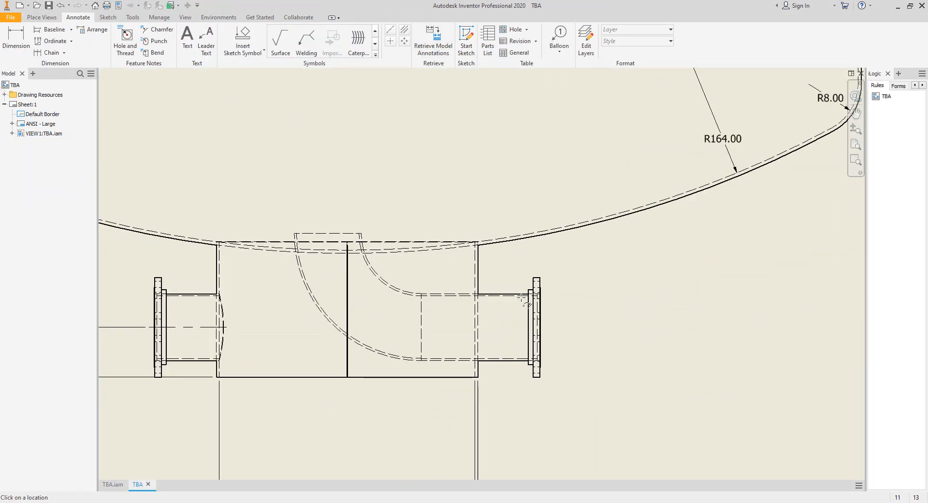
left_click(525, 292)
left_click(513, 419)
scroll(478, 331, "up", 5)
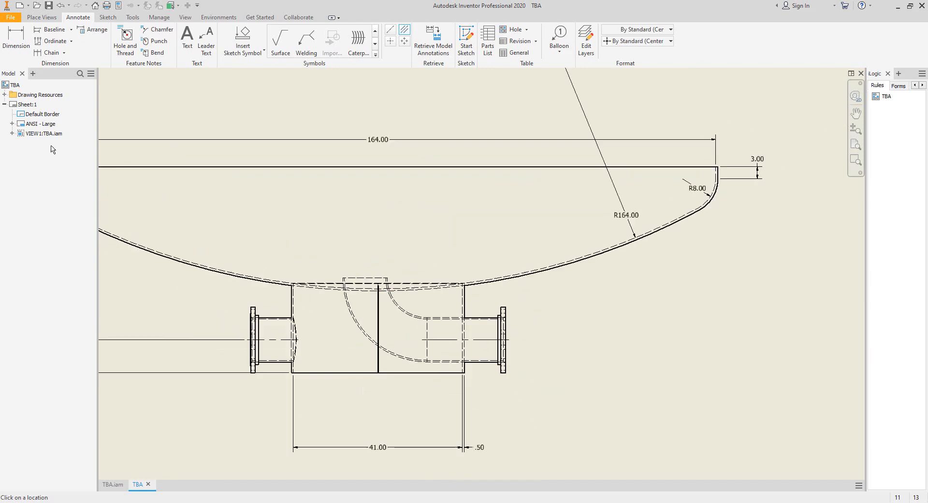
Dimension the vertical distance from the head's top edge to the centerline of the nozzle with the internal elbow
left_click(12, 43)
left_click(492, 339)
middle_click_drag(538, 313, 647, 302)
left_click(658, 193)
left_click(744, 263)
Dimension the projection of the left nozzle from the boot's outer wall to its flange, placing the dimension above the nozzle
scroll(504, 321, "down", 5)
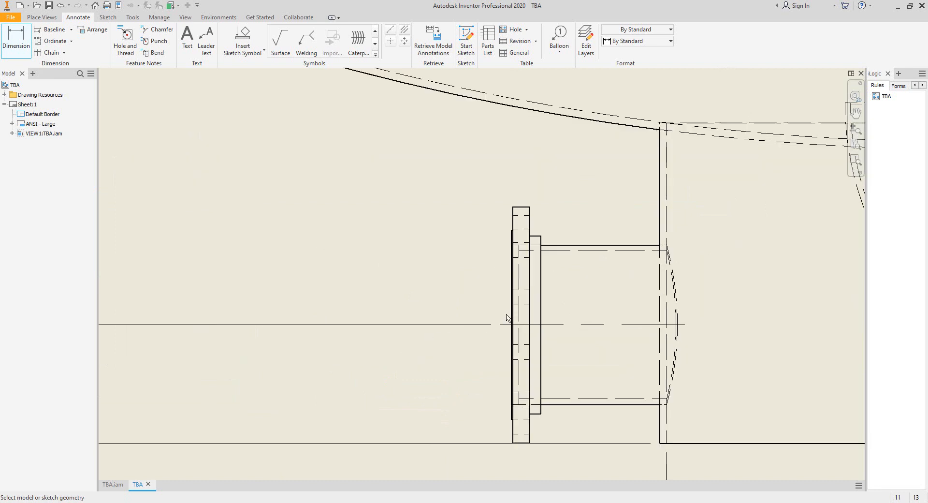
left_click(661, 213)
scroll(516, 251, "down", 5)
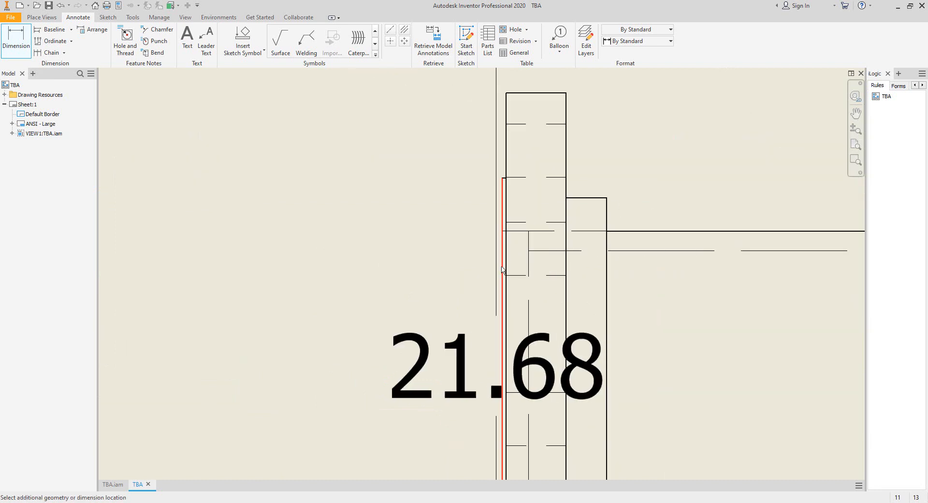
left_click(505, 259)
scroll(502, 240, "up", 4)
mouse_move(565, 176)
middle_mouse_down()
mouse_move(486, 270)
mouse_move(459, 243)
mouse_move(456, 221)
middle_mouse_up()
left_click(506, 235)
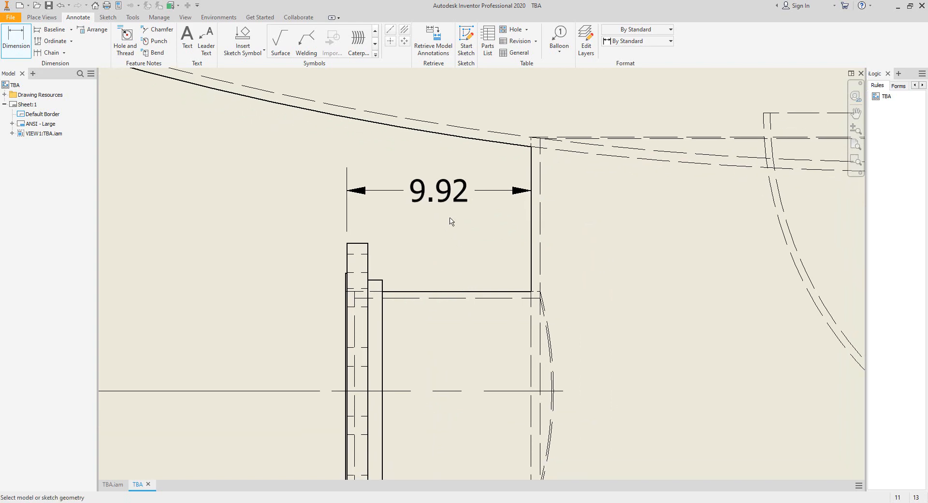
right_click(407, 226)
left_click(435, 230)
Reattach the flange end of the left nozzle's projection dimension to the flange's raised face
left_click(347, 230)
scroll(348, 232, "down", 3)
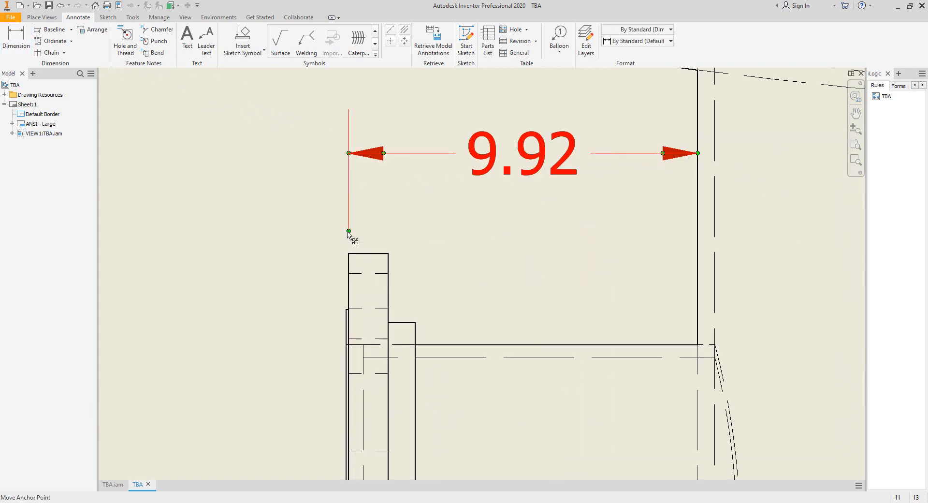
left_click_drag(348, 231, 346, 310)
scroll(313, 301, "up", 3)
Dimension the right nozzle's projection from the boot's outer wall to the raised face of its flange, placed above the nozzle
middle_click_drag(464, 320, 203, 250)
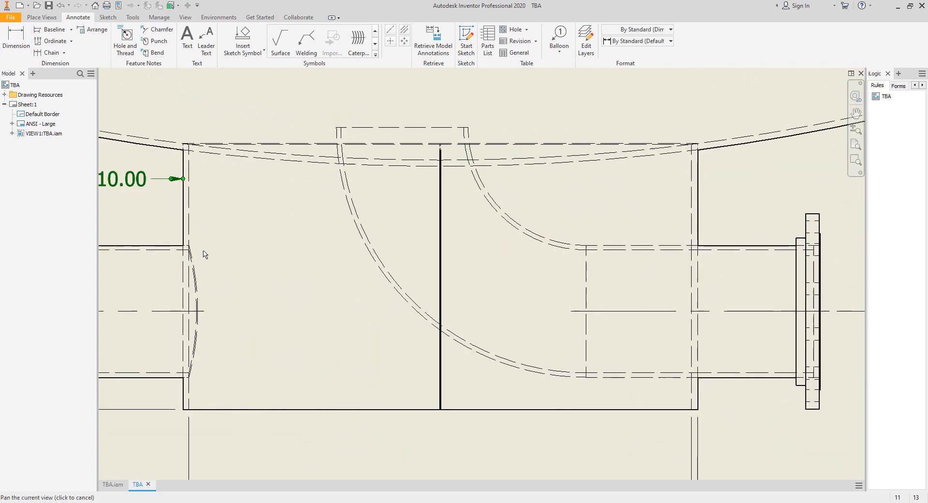
scroll(290, 266, "up", 3)
middle_click_drag(621, 270, 567, 269)
scroll(554, 257, "down", 3)
left_click(14, 44)
scroll(498, 213, "down", 3)
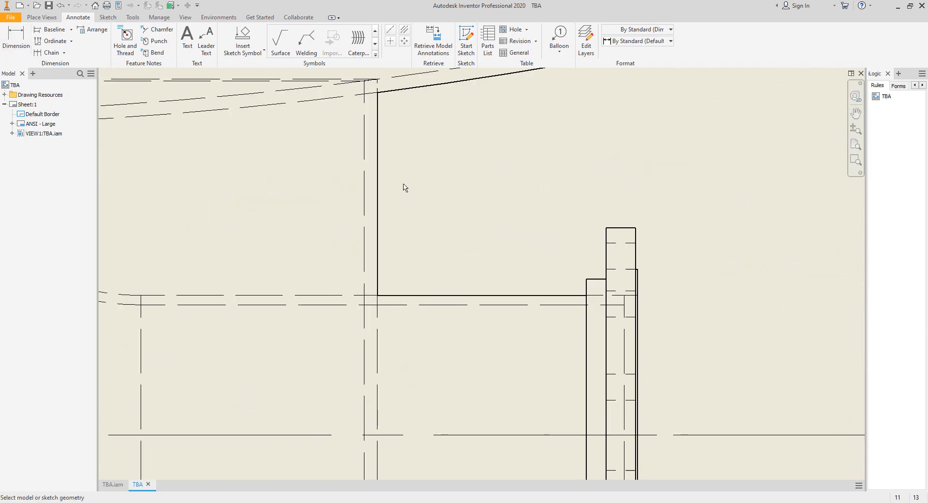
key("d")
left_click(377, 185)
scroll(641, 271, "down", 3)
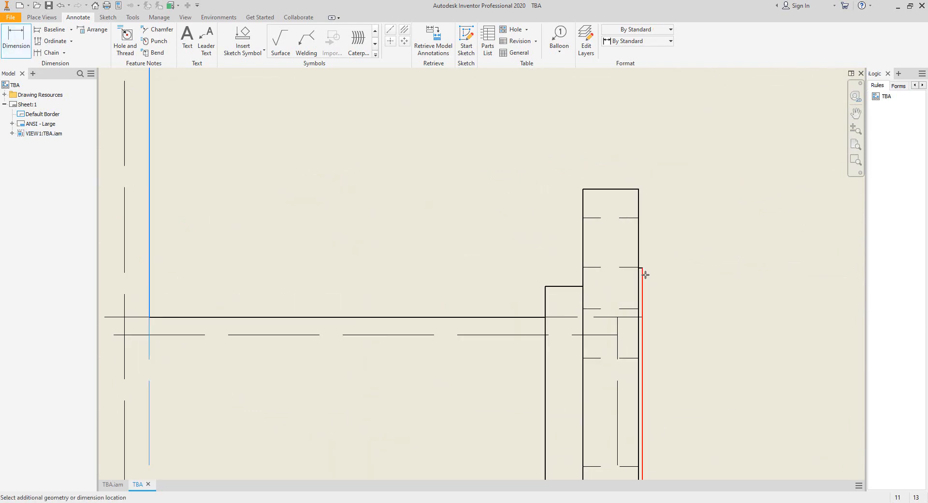
left_click(644, 275)
scroll(636, 237, "up", 3)
middle_click_drag(587, 153, 601, 224)
left_click(584, 244)
scroll(574, 249, "up", 3)
middle_click_drag(576, 261, 584, 252)
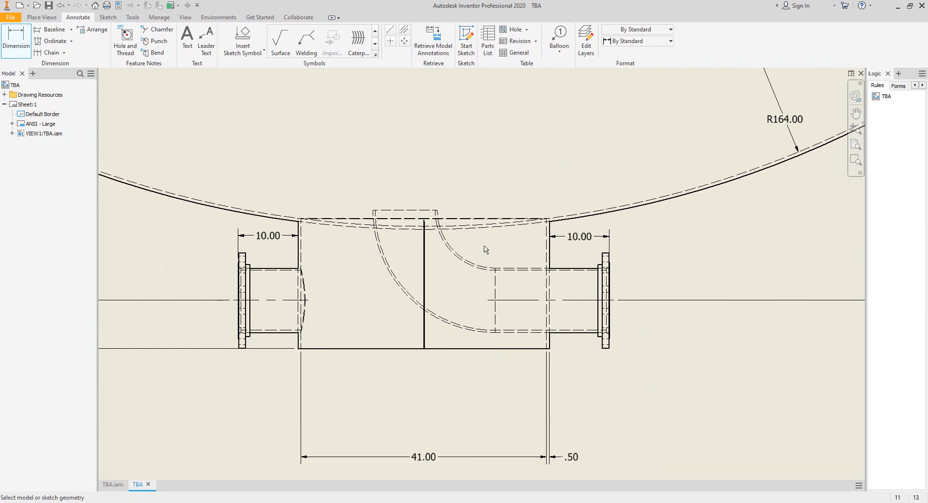
Add a vertical bisector centerline midway between the two side edges of the bottom head
middle_click_drag(470, 249, 472, 291)
left_click(405, 30)
middle_click_drag(645, 175, 666, 320)
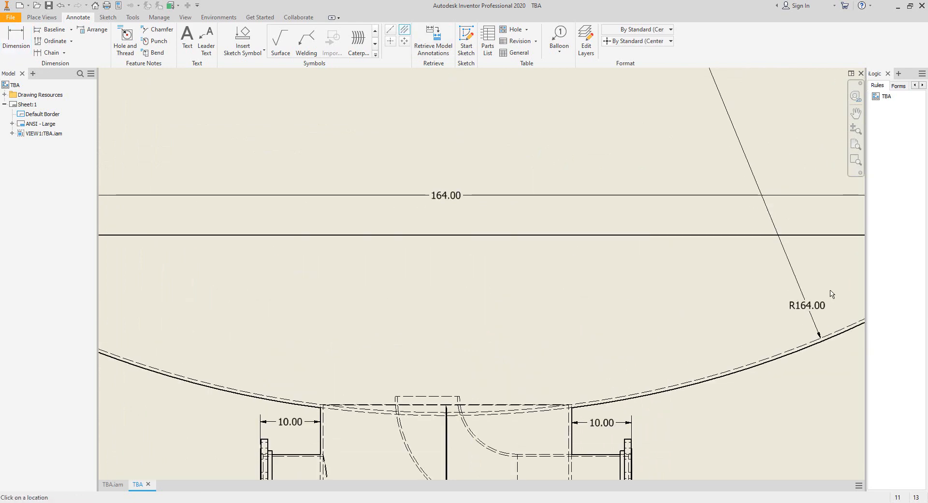
middle_click_drag(832, 293, 592, 292)
scroll(590, 272, "up", 3)
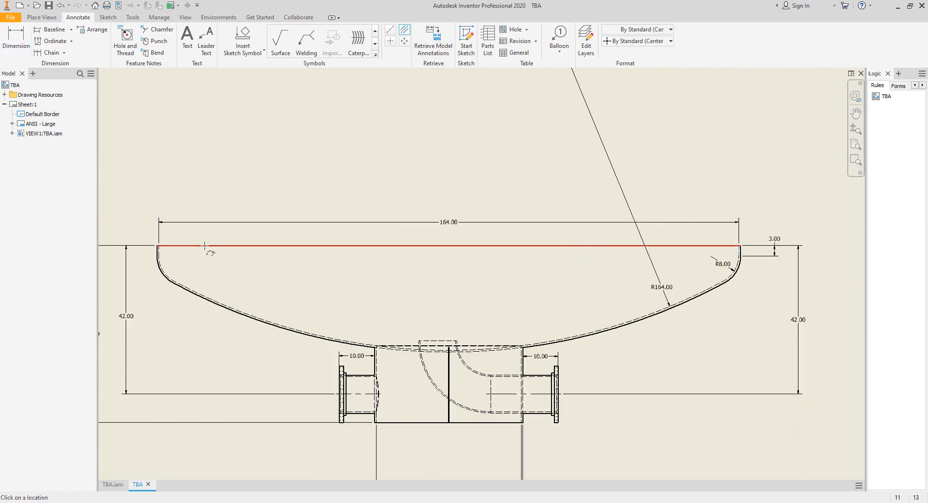
scroll(153, 251, "down", 3)
left_click(136, 250)
scroll(523, 315, "up", 3)
middle_click_drag(657, 317, 582, 276)
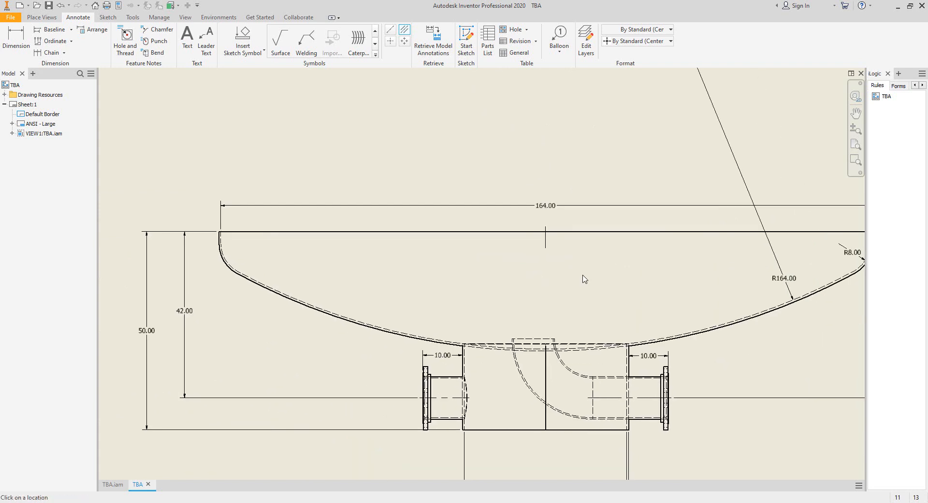
right_click(578, 270)
left_click(592, 291)
Extend the head's vertical centerline downward into the boot
left_click_drag(546, 249, 570, 374)
scroll(522, 330, "down", 3)
middle_click_drag(587, 374, 538, 350)
Switch to Sketch.pdf and examine the internal elbow and the vertical pipe rising from it to the head's top edge
left_click(647, 502)
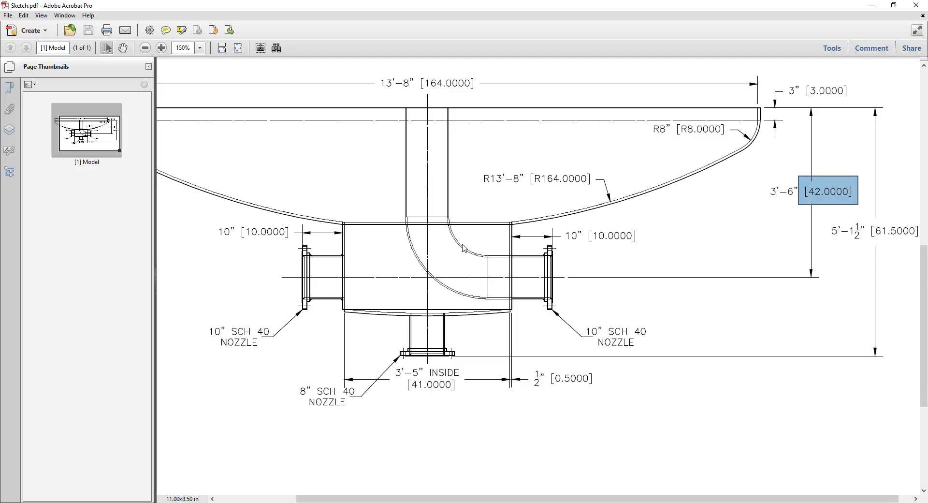
right_click(647, 502)
left_click(441, 172)
scroll(420, 116, "up", 3, "ctrl")
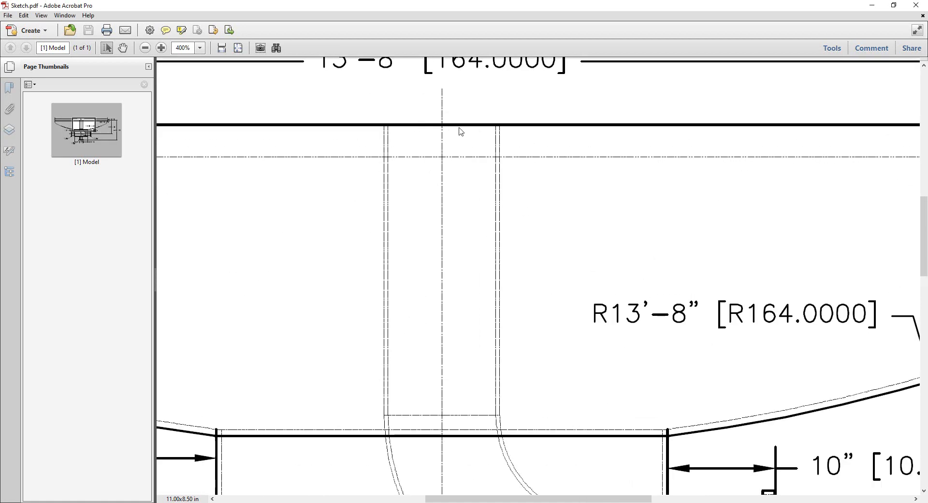
scroll(546, 257, "down", 2, "ctrl")
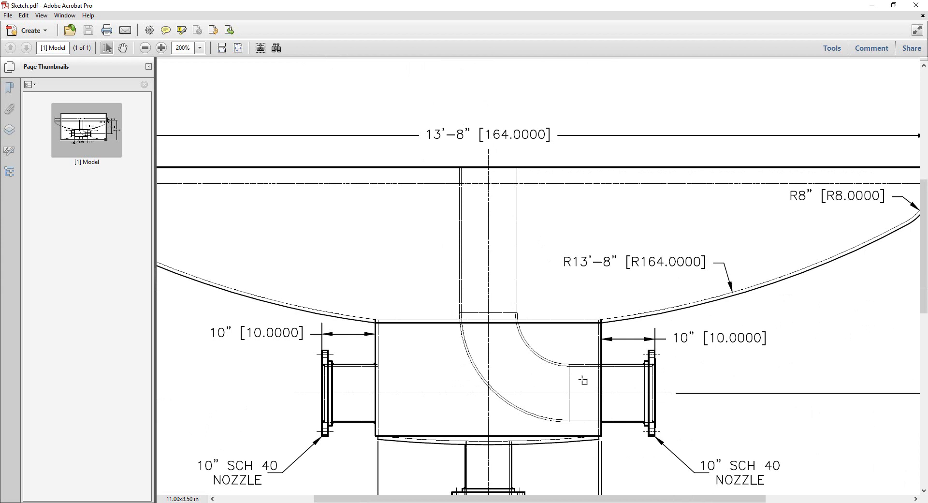
left_click_drag(558, 357, 608, 376)
Return to the Inventor drawing and begin a dimension from the upper end of the internal elbow
key("alt+Tab")
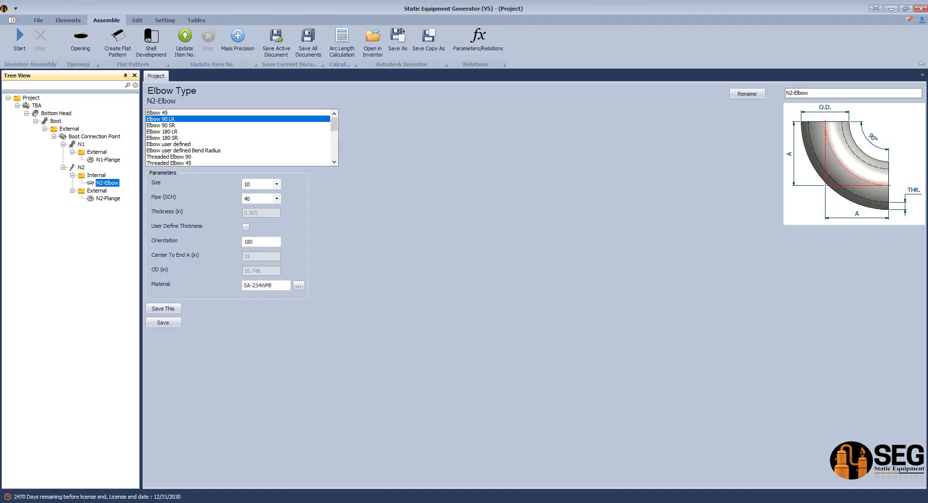
key("alt+Tab")
key("alt+Tab")
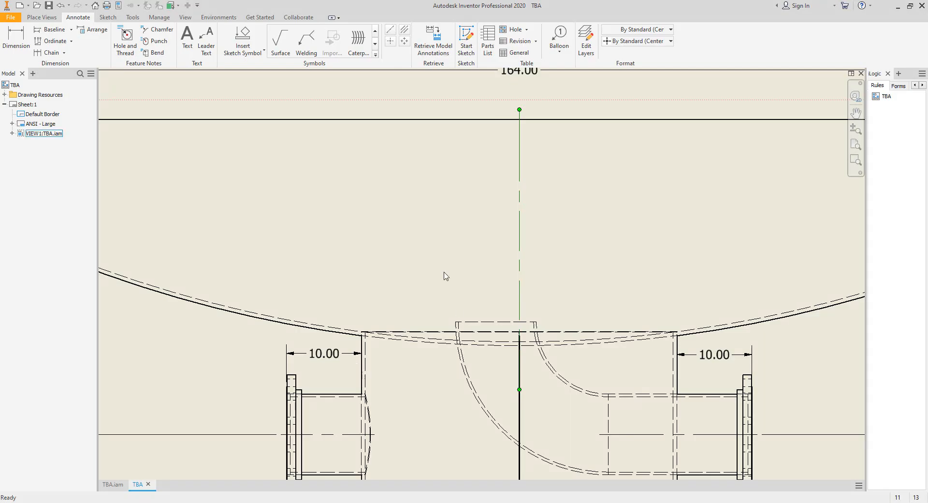
middle_click_drag(517, 321, 500, 328)
key("d")
left_click(480, 330)
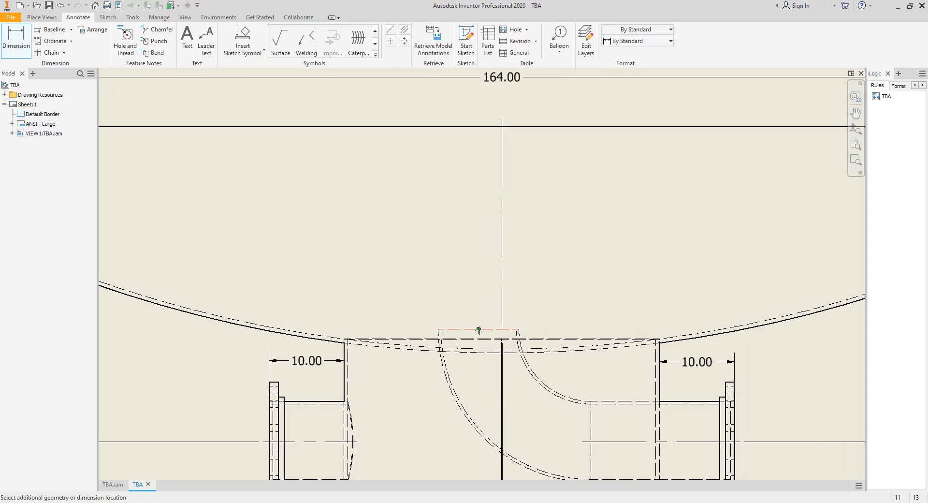
Dimension the horizontal offset between the N2 elbow's upper end and the vessel's vertical centreline in the drawing view
scroll(480, 329, "up", 3)
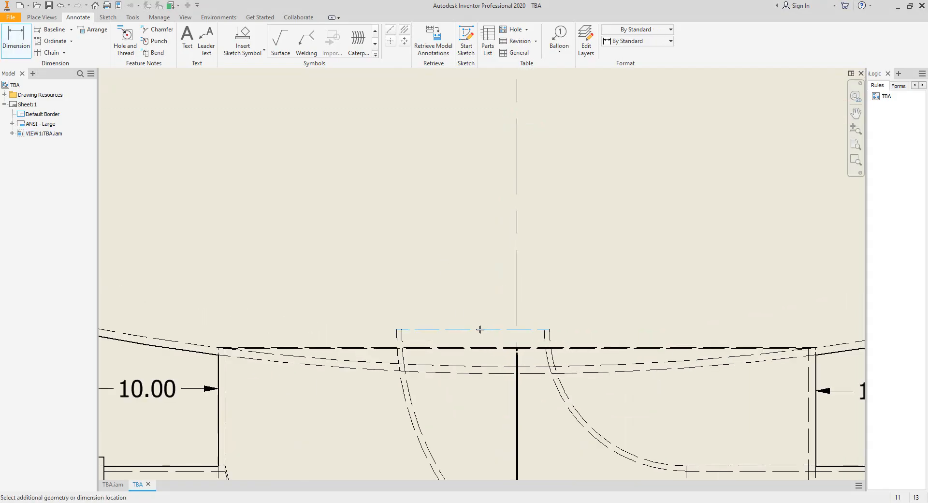
left_click(517, 279)
left_click(482, 210)
middle_click_drag(485, 187, 483, 222)
middle_click_drag(457, 255, 416, 241)
scroll(417, 240, "down", 2)
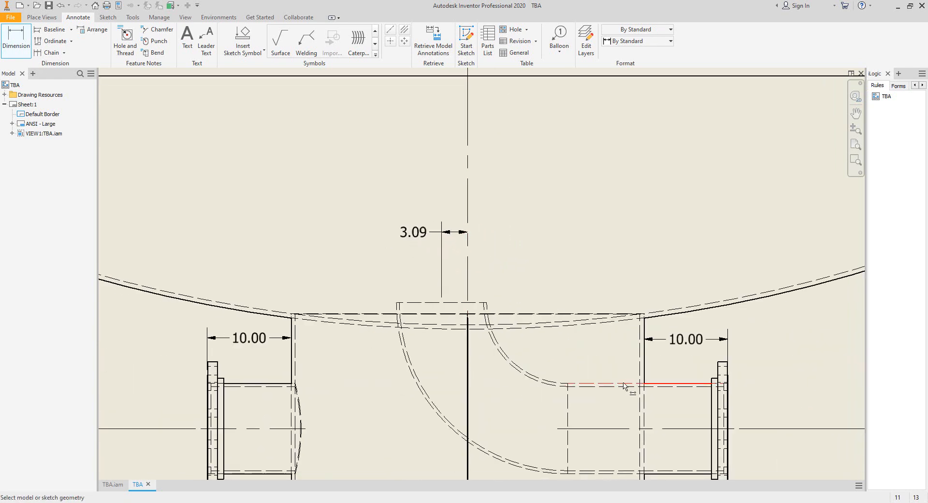
left_click(640, 382)
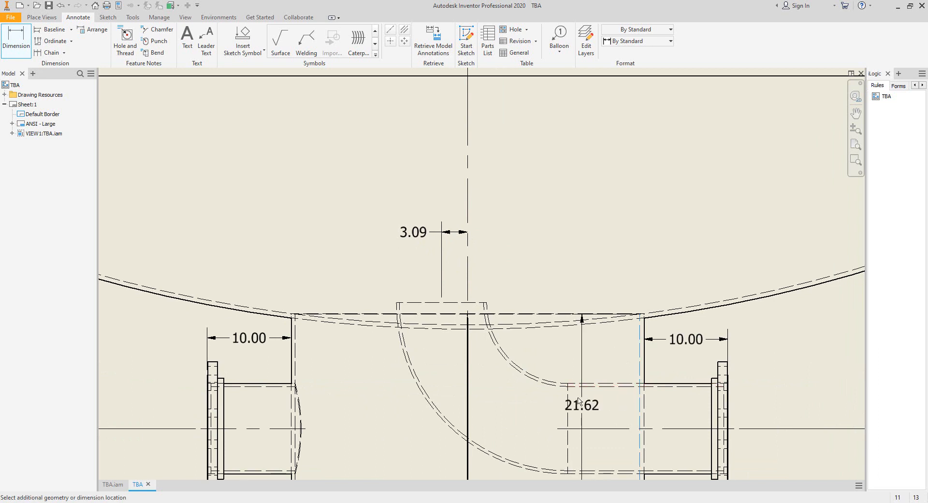
left_click(582, 381)
key("Escape")
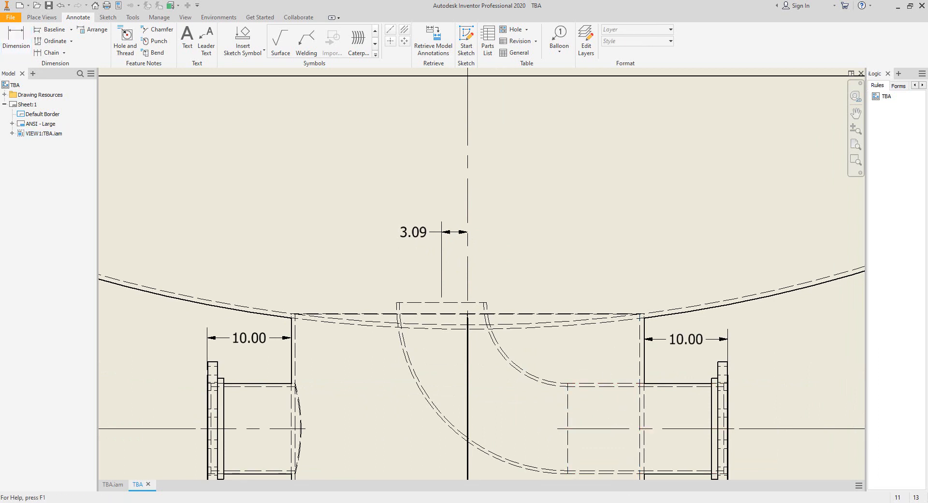
Switch to Static Equipment Generator, show the N2 nozzle's parameters and bring up the Calculator
left_click(671, 498)
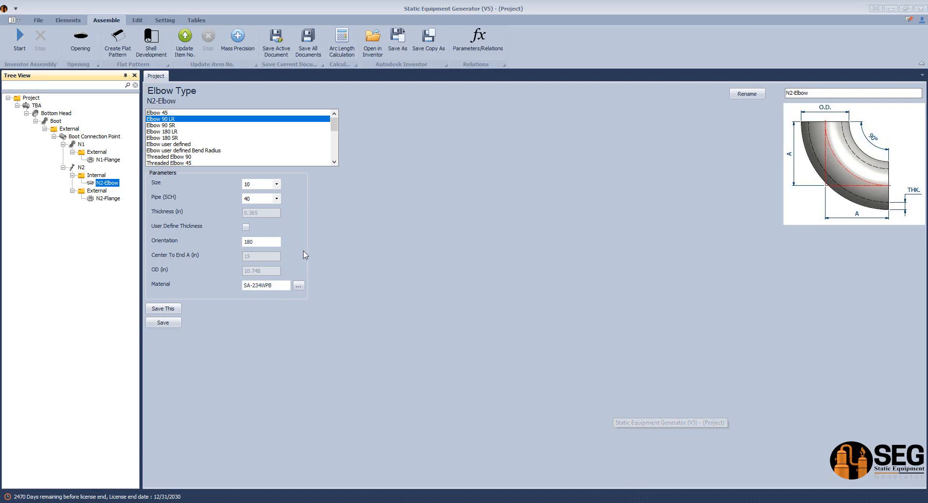
left_click(81, 167)
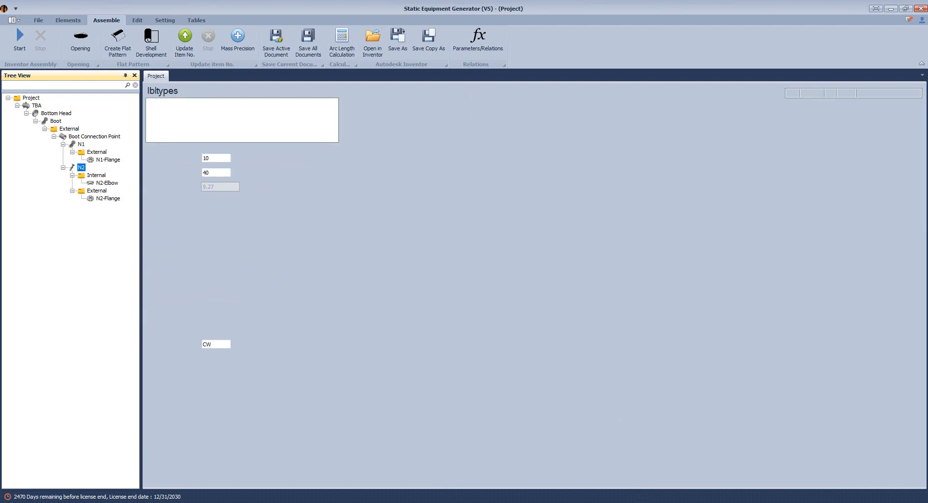
left_click(411, 502)
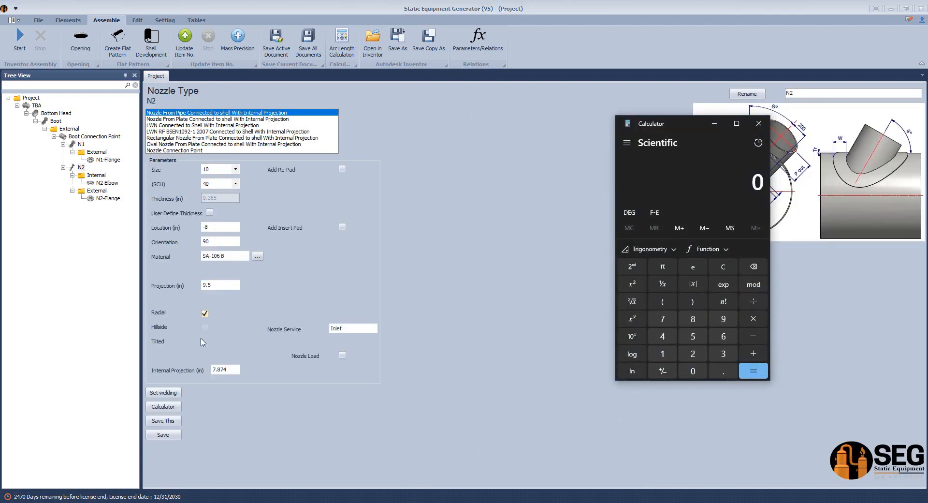
Calculate the corrected internal projection for N2 by subtracting 3.09 from 7.874 in the Calculator
left_click(237, 370)
key("alt+Tab")
type("7.874 - ")
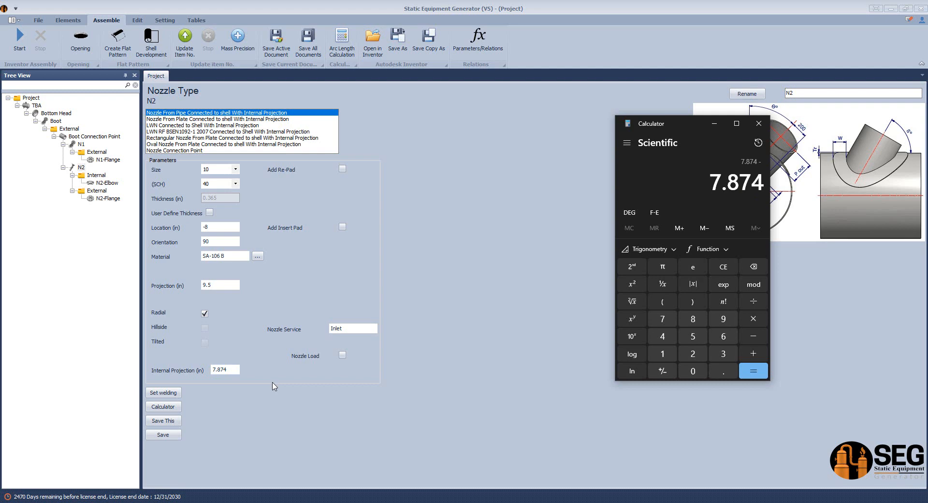
type("3.09")
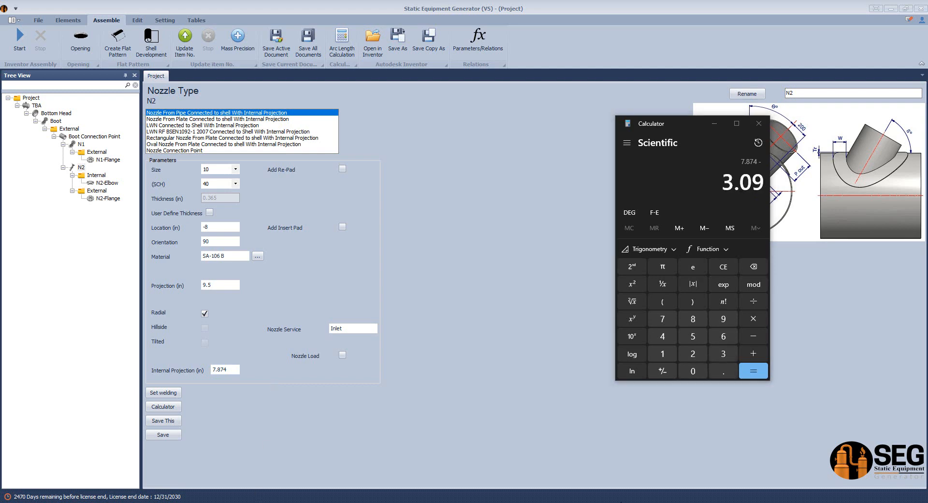
key("alt+Tab")
key("alt+Tab")
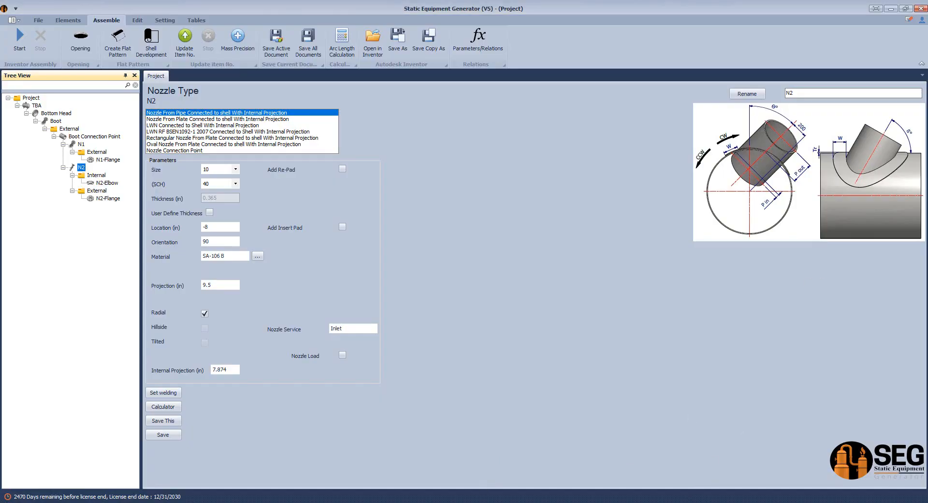
key("alt+Tab")
key("Return")
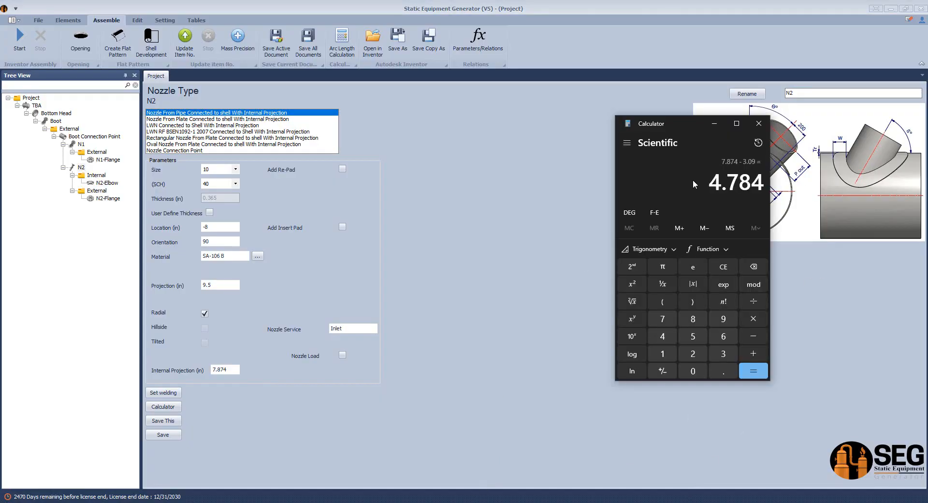
Copy the calculated result into N2's internal projection as 4.784 in and save the nozzle
left_click_drag(712, 183, 759, 183)
right_click(756, 181)
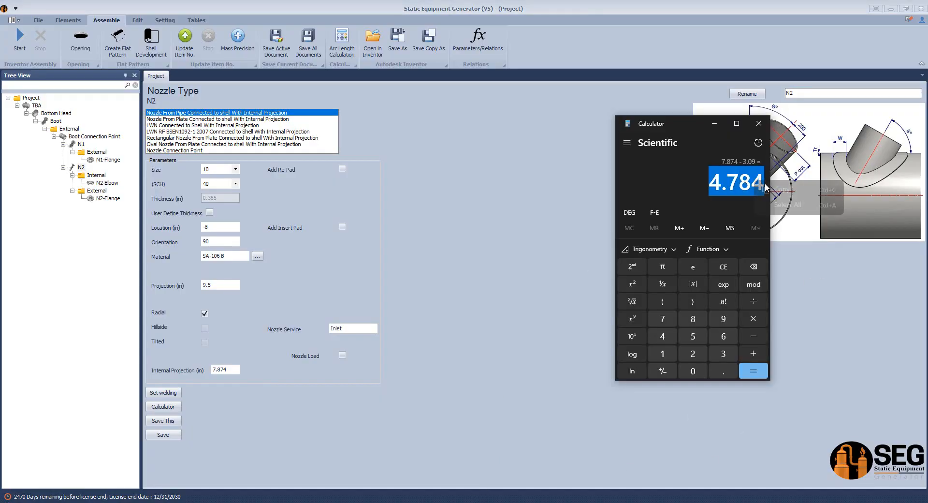
left_click(780, 190)
left_click_drag(239, 371, 196, 371)
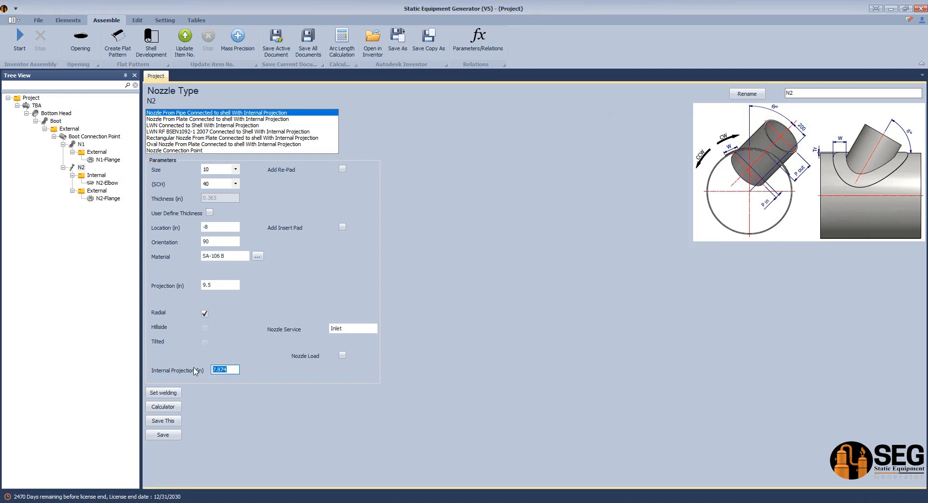
left_click(169, 436)
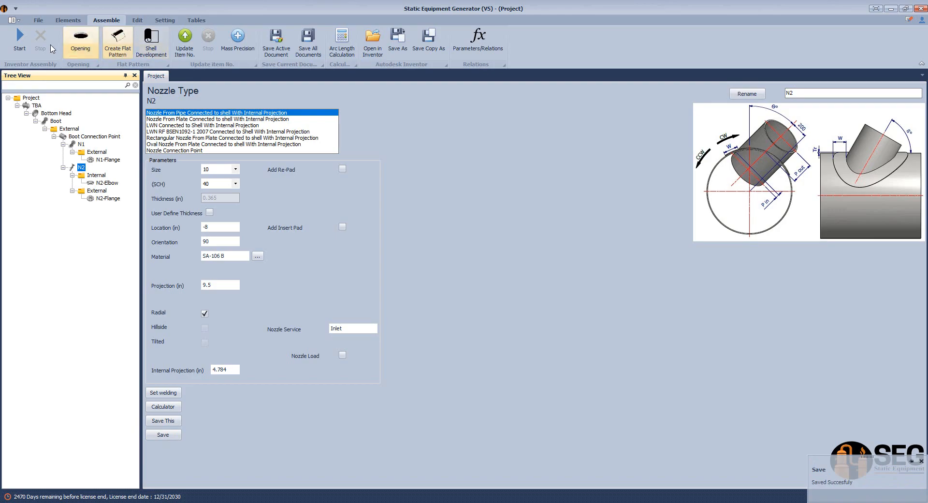
Switch to the Inventor drawing and dimension the vertical distance from the elbow's upper end to the head's top edge
left_click(642, 502)
middle_click_drag(483, 258, 481, 278)
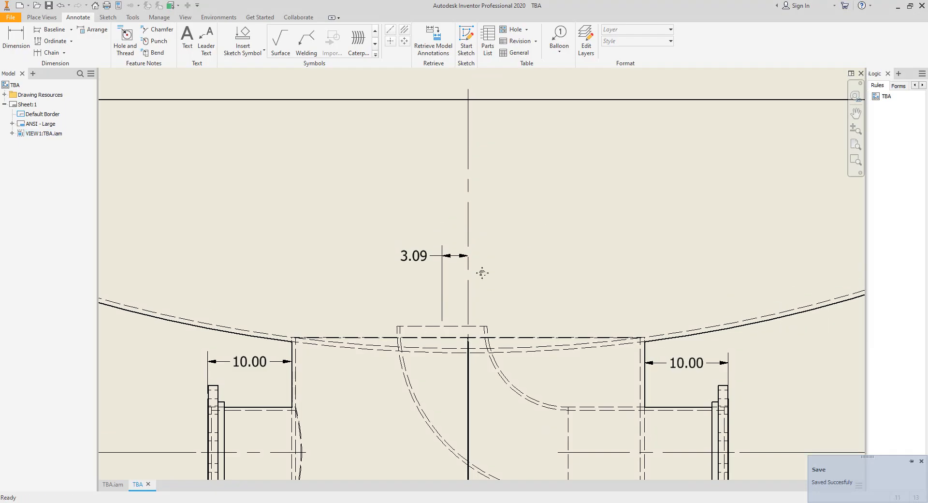
key("d")
left_click(438, 327)
left_click(439, 100)
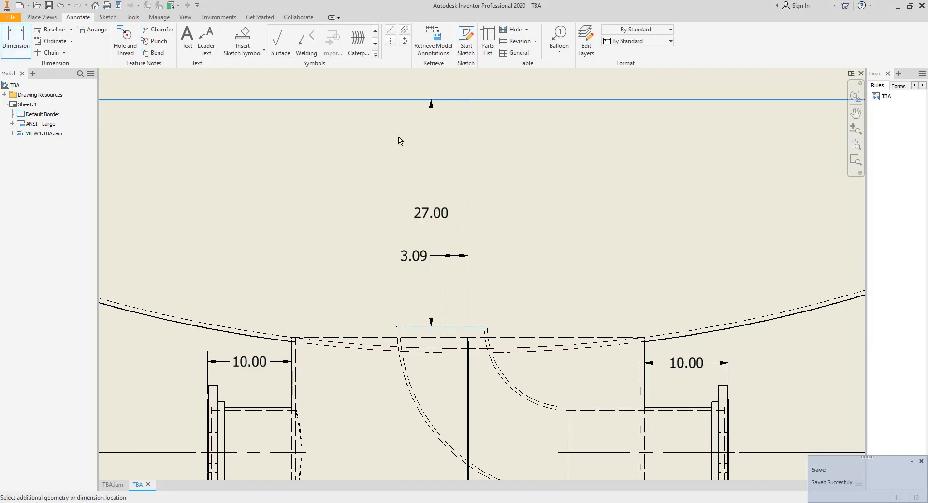
left_click(353, 166)
middle_click_drag(426, 291, 434, 309)
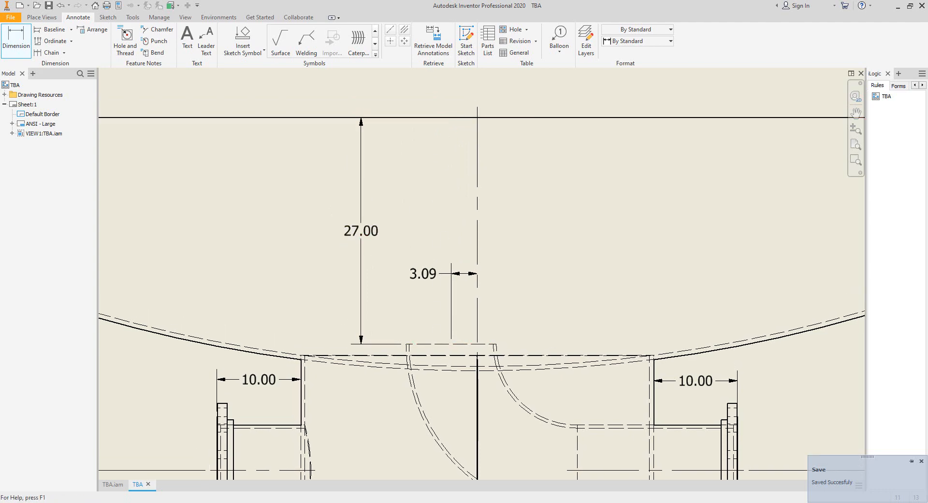
Switch to Static Equipment Generator and add a shell element named N2-Pipe to the Internal group of nozzle N2
key("alt+Tab")
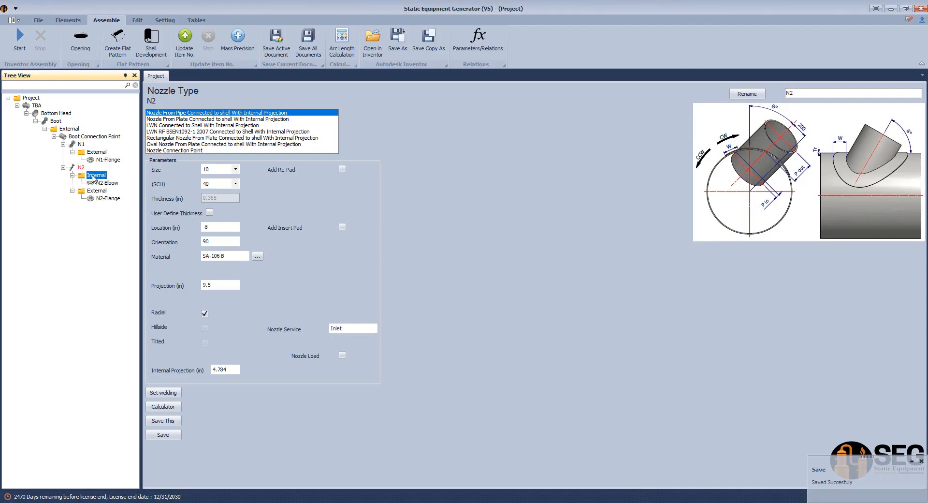
left_click(68, 20)
left_click(48, 43)
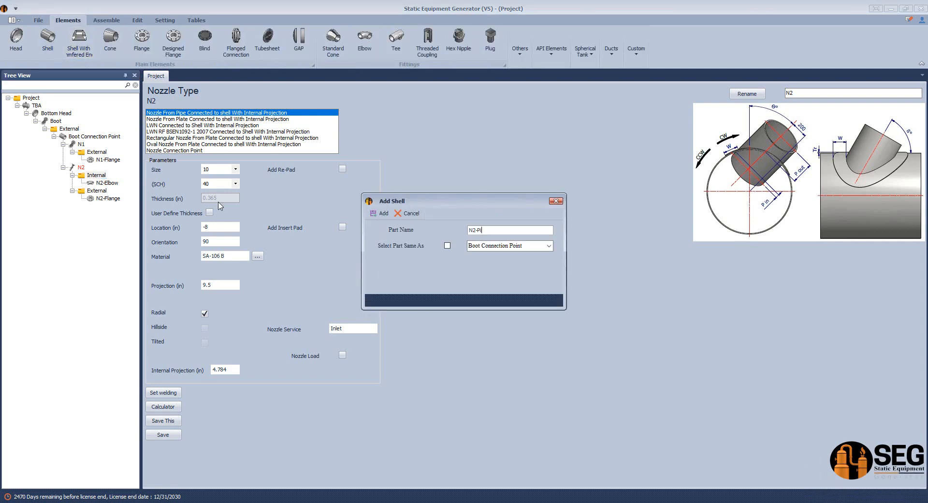
key("Return")
Set N2-Pipe to outer diameter size 10, schedule 40 and length 27 in, and save it
left_click(105, 190)
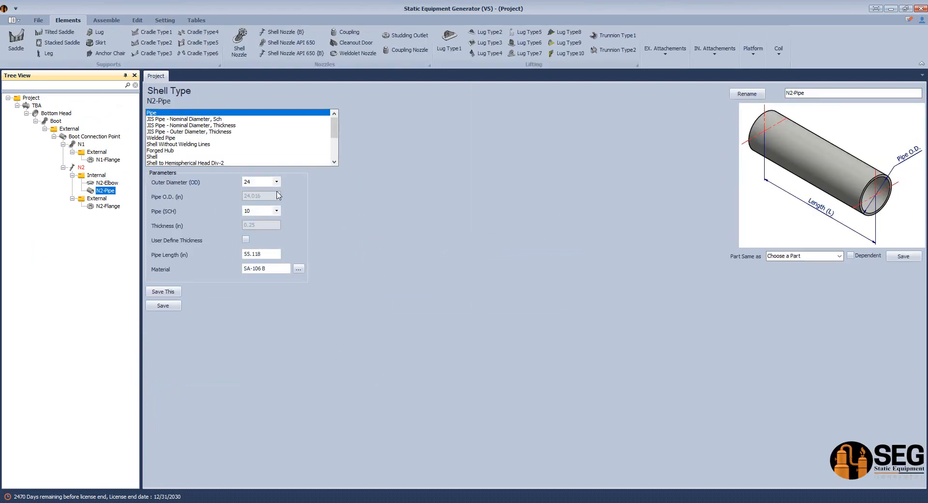
left_click(277, 182)
left_click(252, 190)
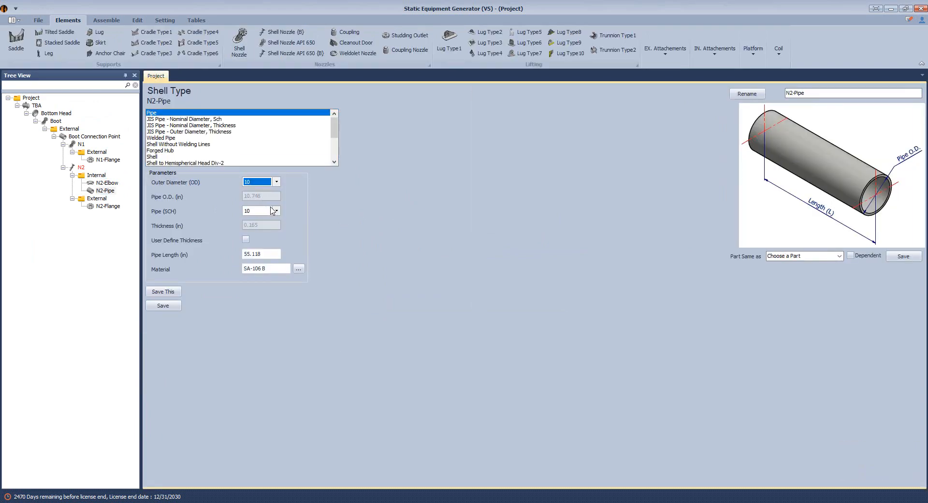
left_click(276, 211)
left_click(256, 269)
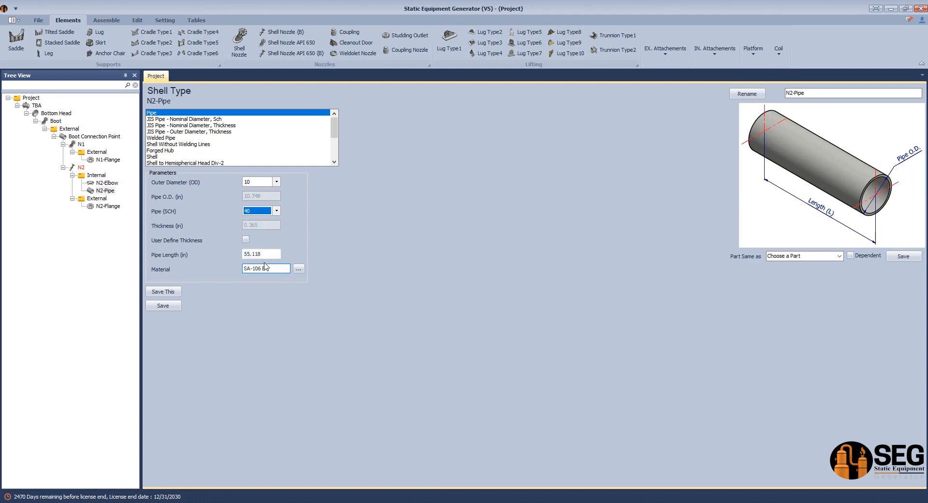
left_click(179, 306)
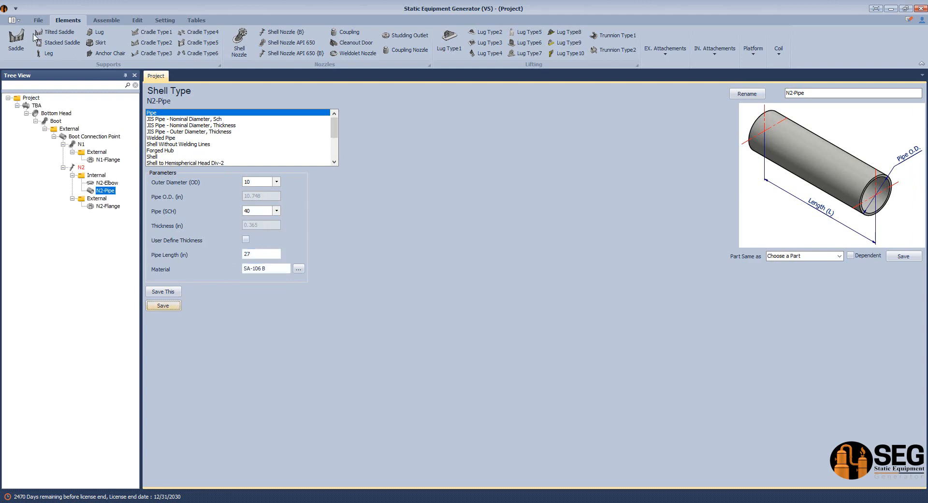
Run the Inventor assembly update and view the TBA.iam model in Inventor from above at an angle
left_click(106, 20)
left_click(21, 41)
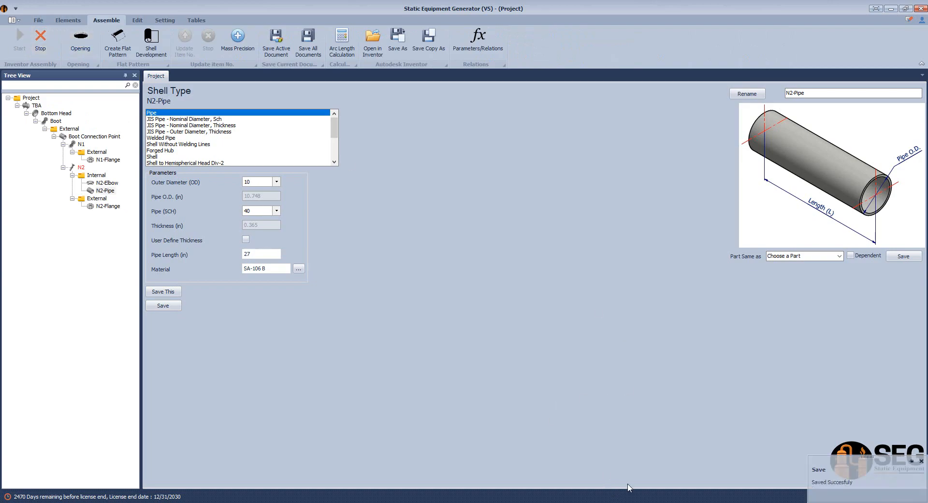
left_click(627, 502)
scroll(643, 254, "up", 2)
left_click(648, 114)
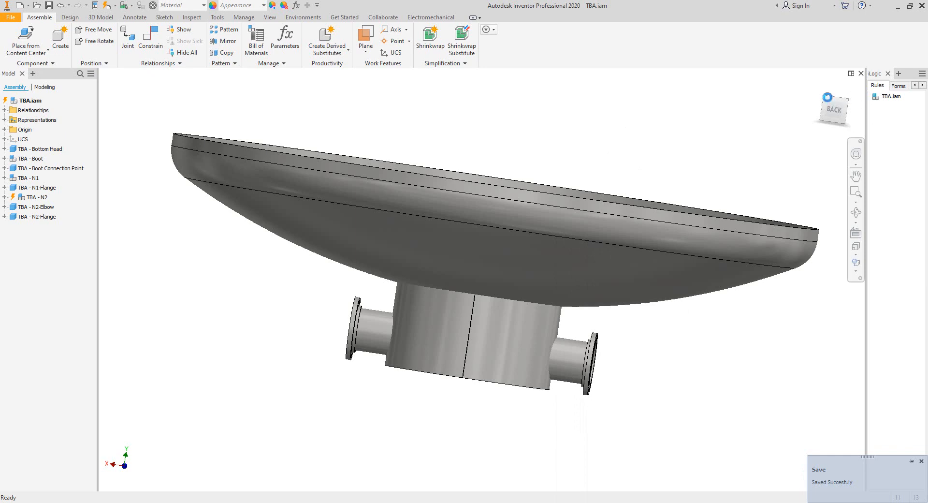
left_click(826, 96)
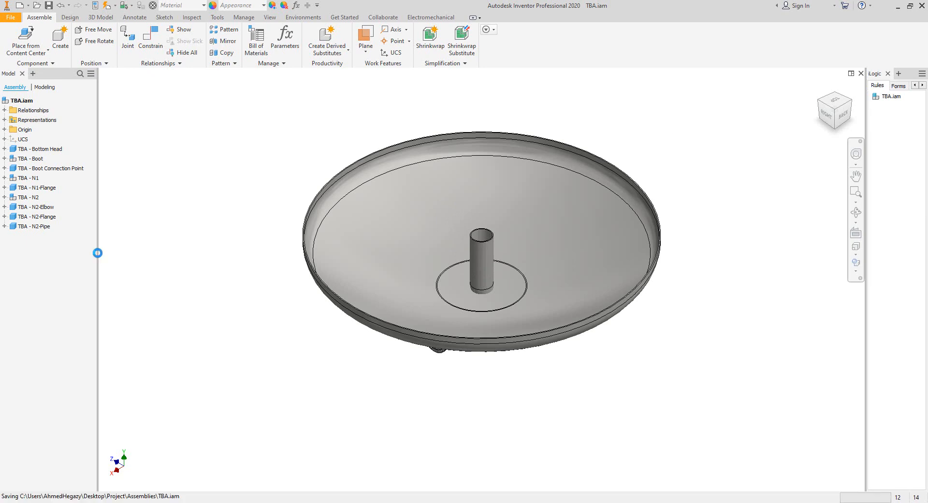
Open the TBA drawing and delete the horizontal offset dimension at the elbow's centreline
left_click(142, 483)
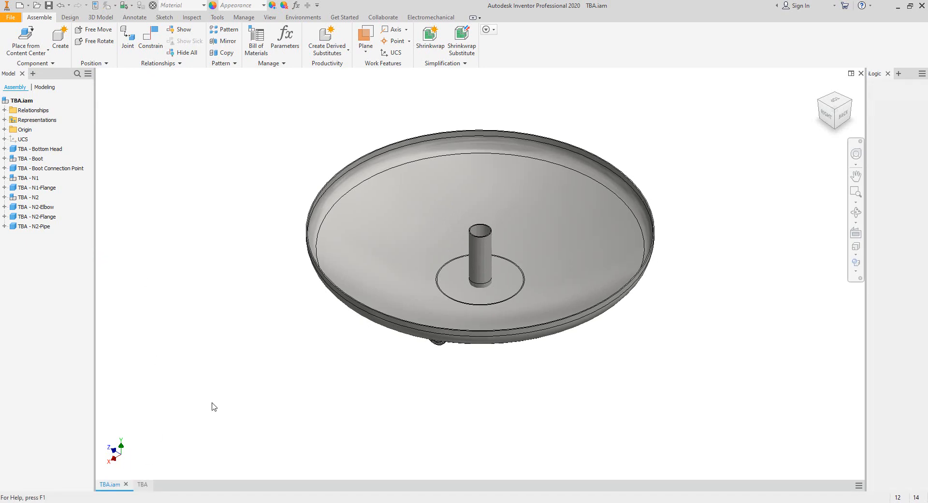
scroll(468, 252, "up", 2)
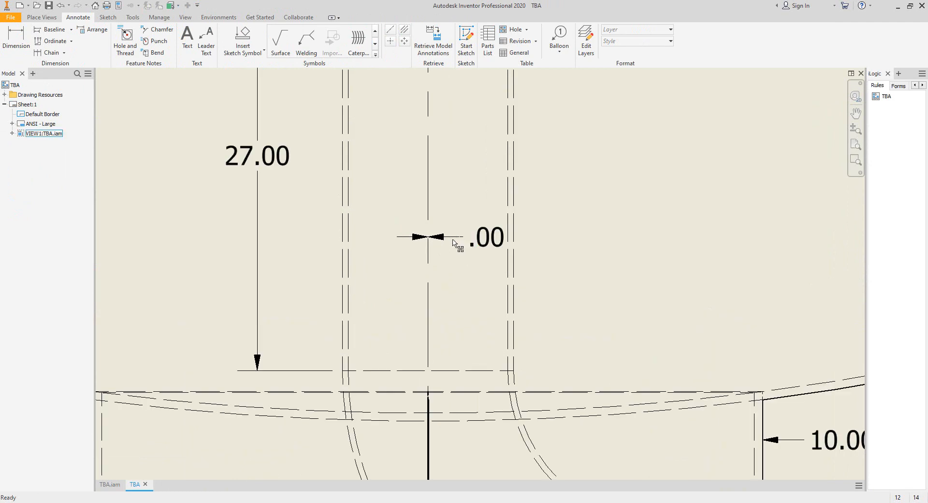
scroll(483, 242, "down", 2)
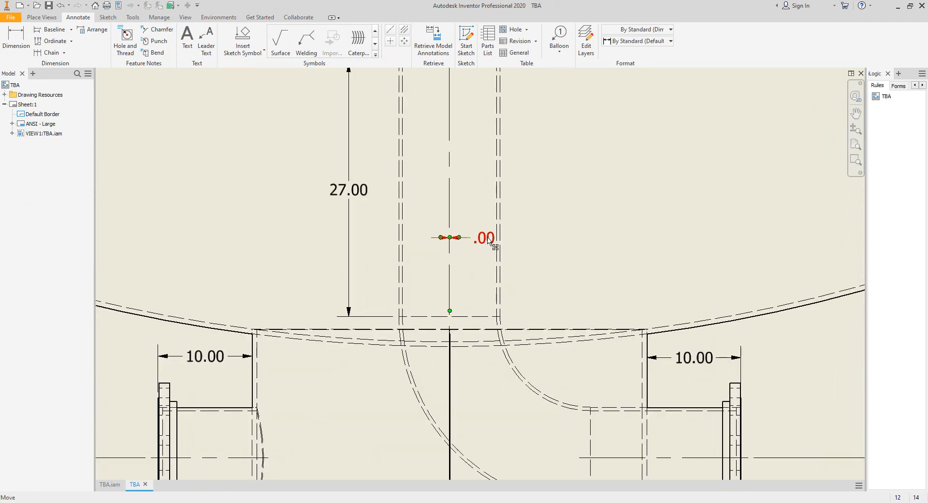
key("Delete")
Examine the N2 pipe, elbow and boot nozzles in the updated drawing view, and return to Static Equipment Generator
scroll(479, 257, "down", 3)
middle_click_drag(461, 263, 417, 285)
scroll(393, 177, "up", 3)
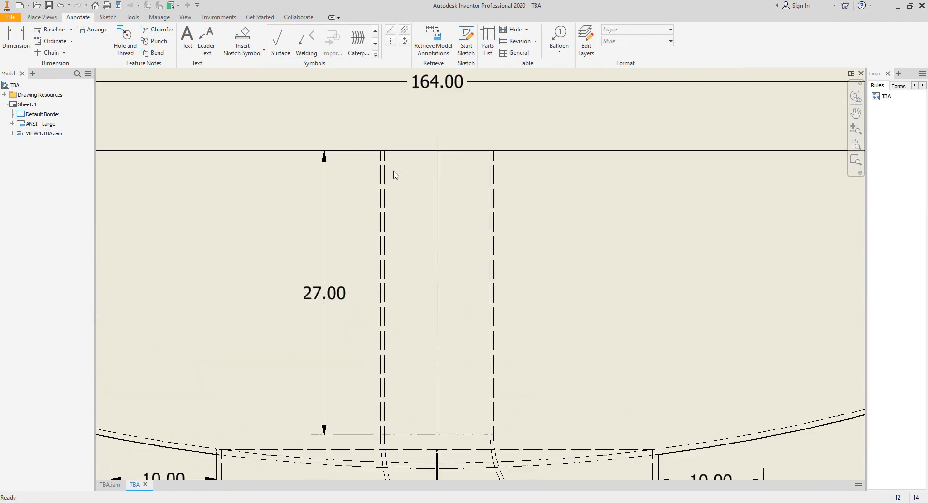
scroll(370, 178, "down", 2)
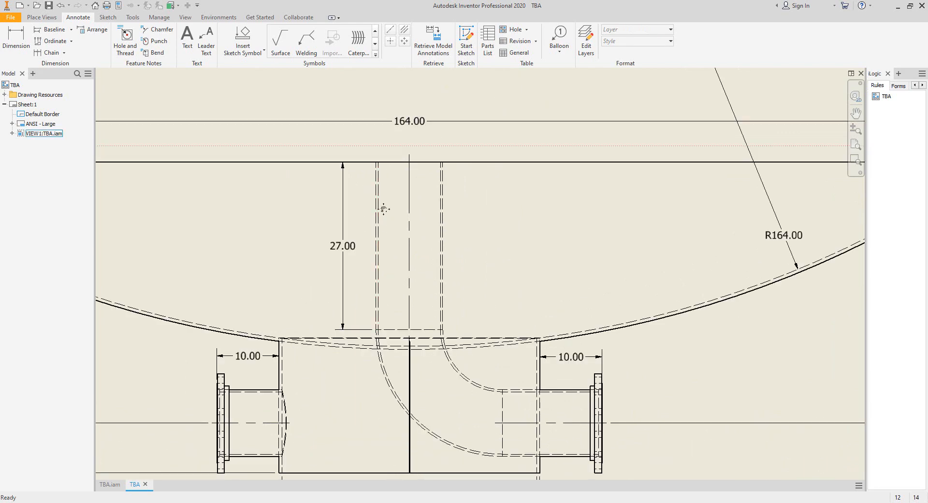
middle_click_drag(383, 209, 393, 206)
middle_click_drag(527, 121, 485, 180)
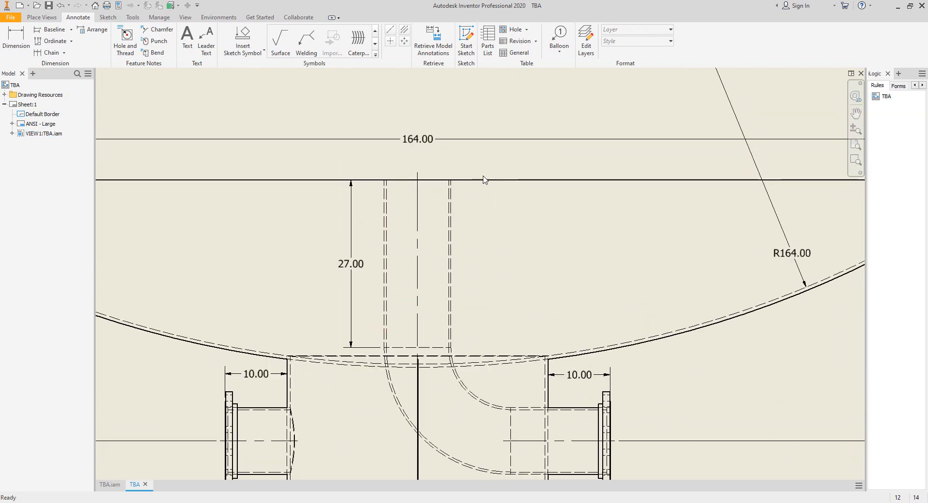
scroll(545, 199, "down", 2)
middle_click_drag(488, 236, 486, 220)
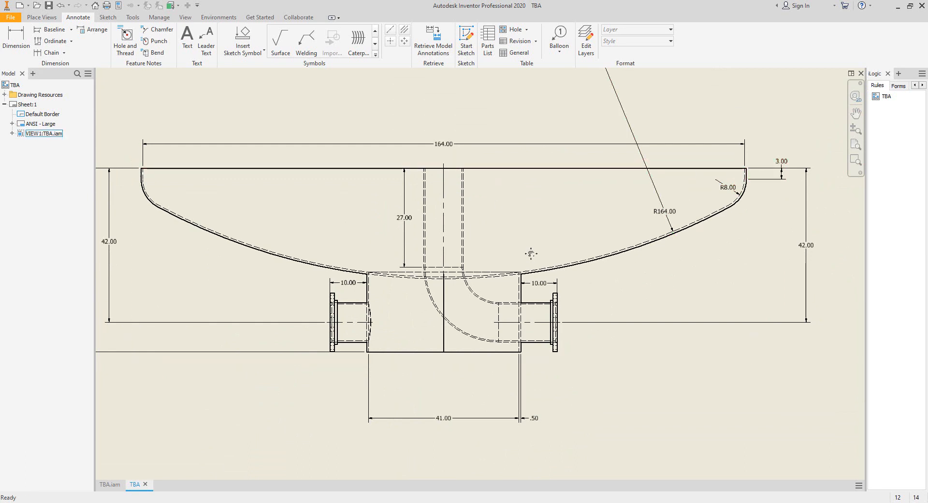
middle_click_drag(531, 252, 526, 237)
scroll(440, 340, "up", 3)
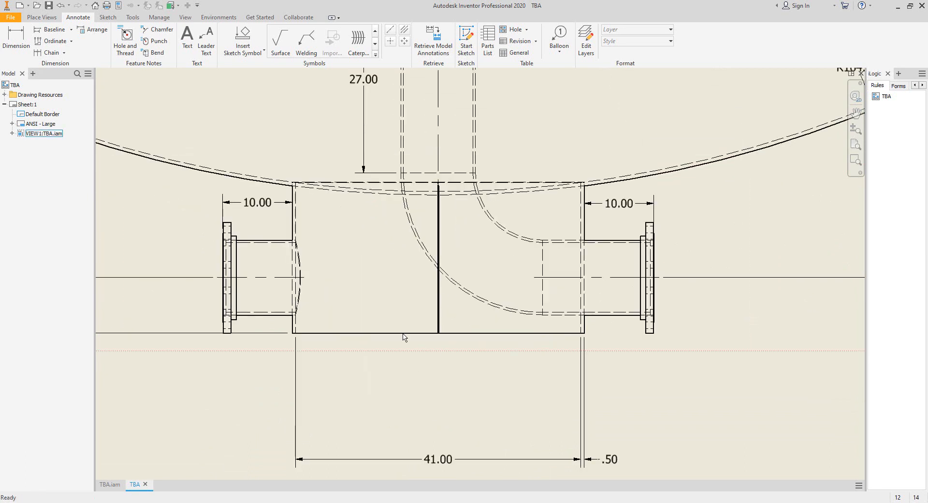
left_click(295, 334)
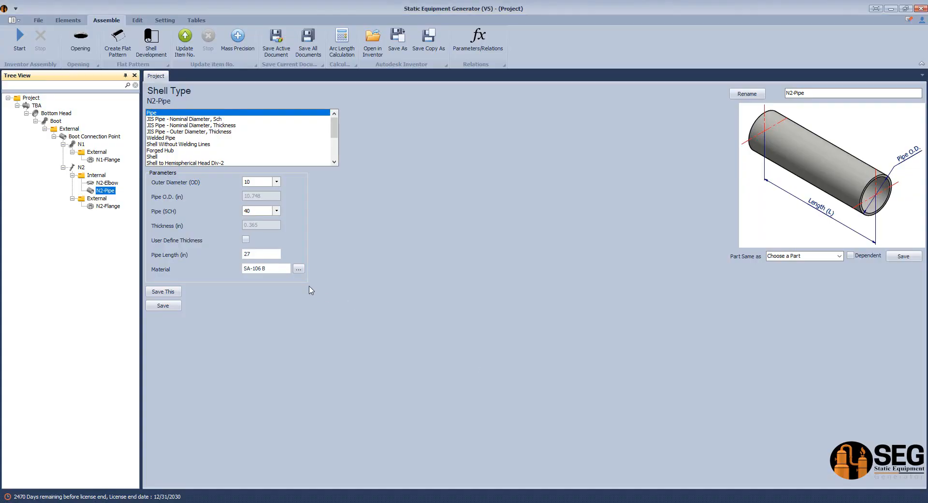
Add a head named "Covex Head" to the External group of the Boot, after the Boot Connection Point
left_click(63, 130)
left_click(53, 138)
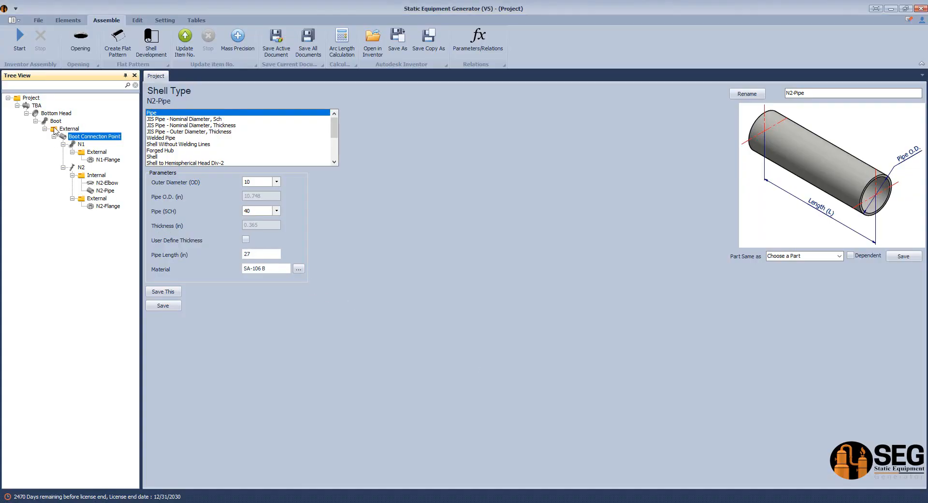
left_click(54, 137)
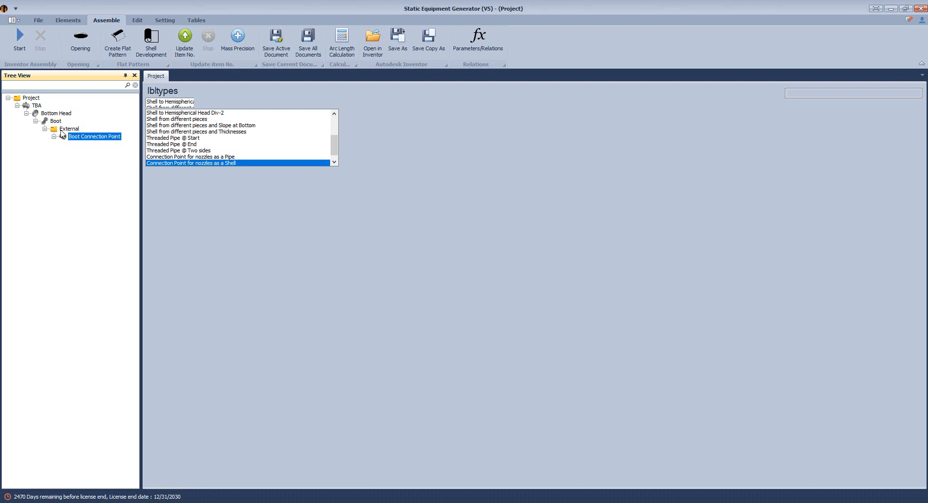
left_click(63, 129)
left_click(68, 19)
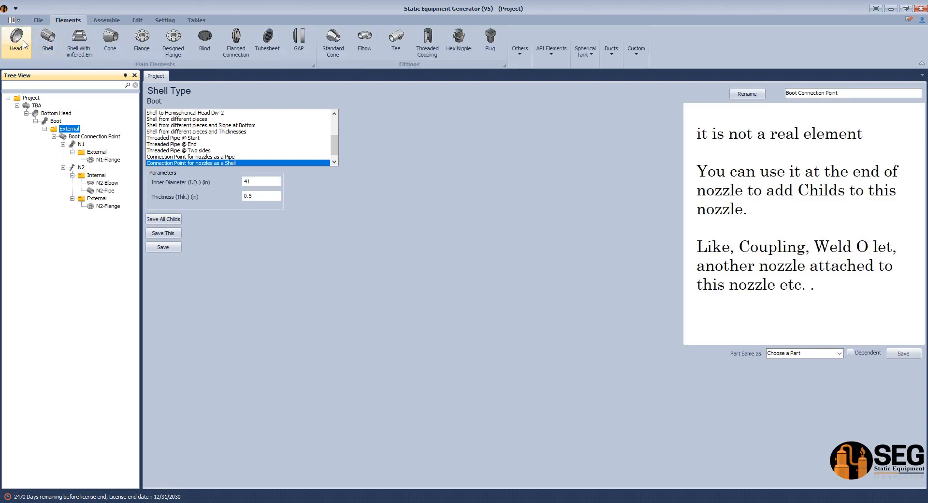
left_click(23, 42)
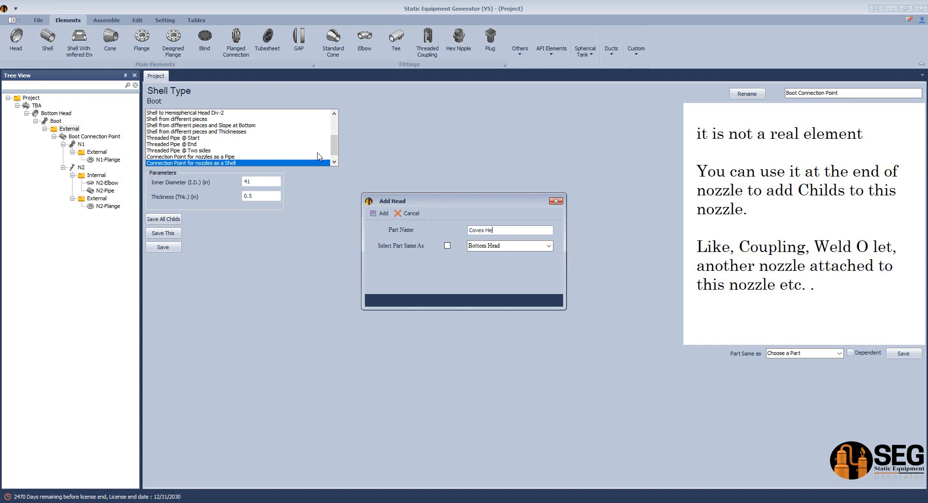
type("Covex Head")
key("Return")
Make Covex Head a flipped Convex Head with 41 in outer diameter, 0.5 in thickness, 3 in height and 0.5 in minimum thickness, and save it
left_click(84, 216)
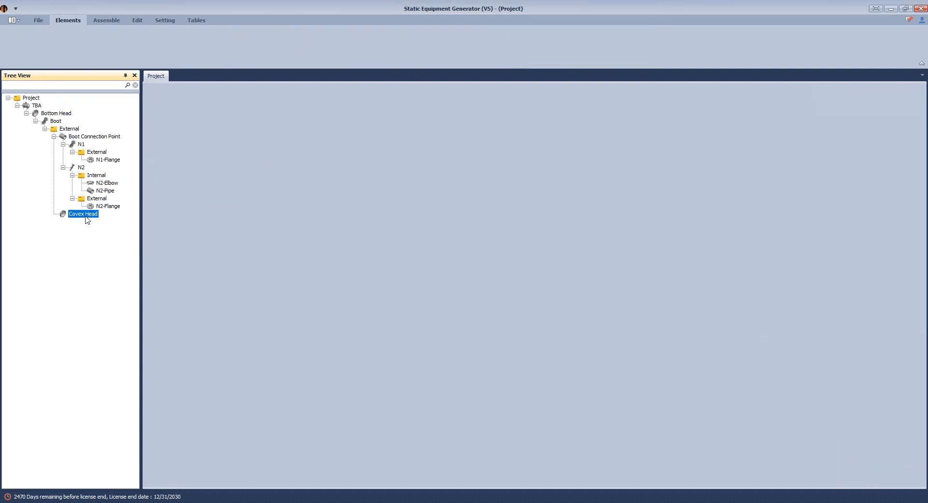
scroll(224, 156, "down", 5)
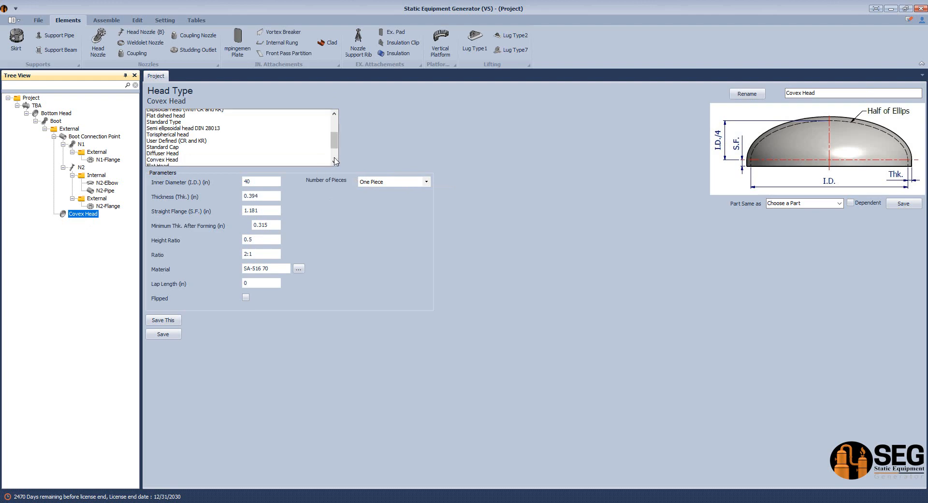
left_click(165, 119)
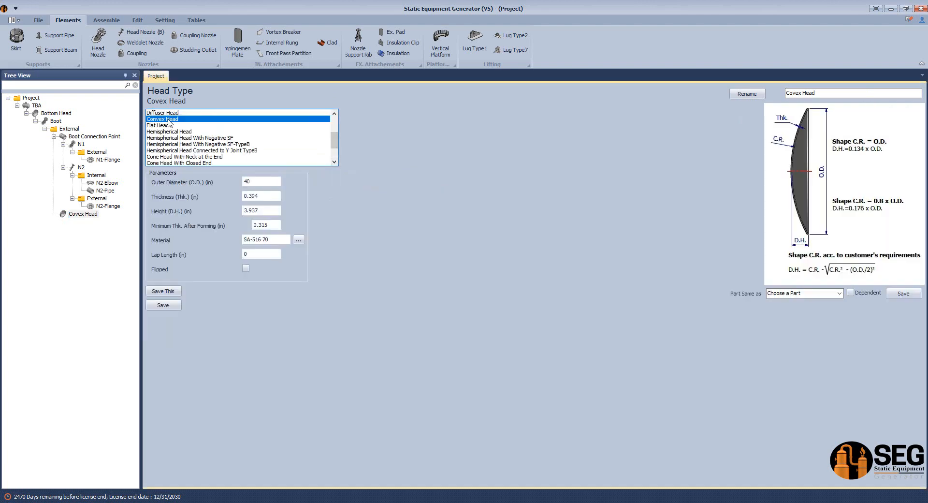
left_click(272, 183)
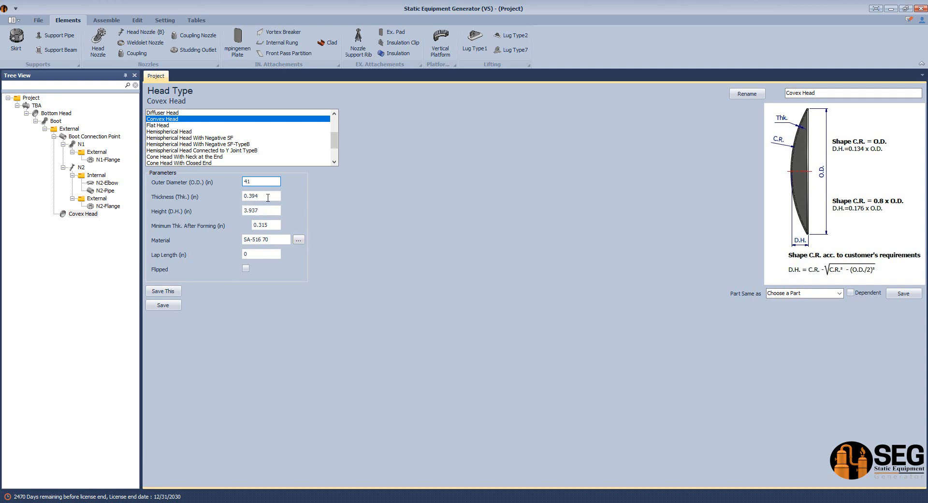
left_click_drag(268, 198, 250, 202)
left_click_drag(267, 211, 221, 214)
left_click(163, 305)
Run the Inventor assembly update, view the TBA.iam model from the right and back, and return to Static Equipment Generator
left_click(114, 22)
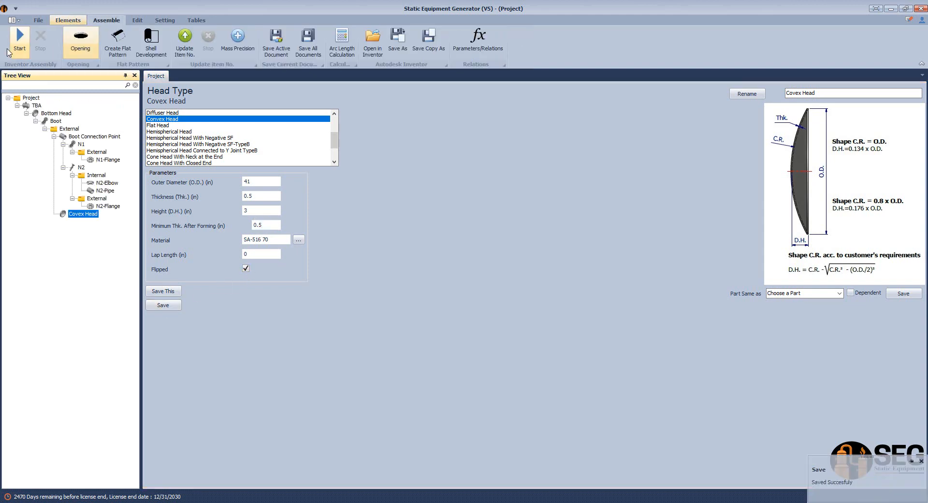
left_click(20, 40)
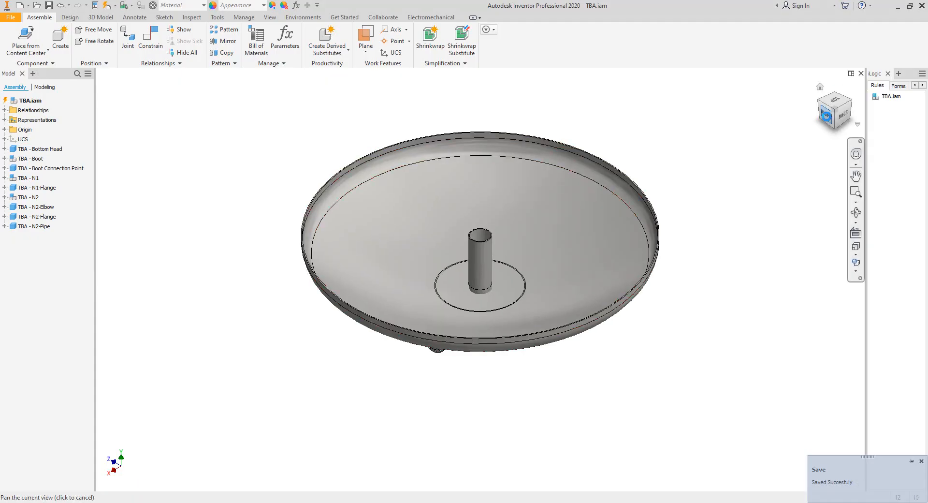
left_click(826, 115)
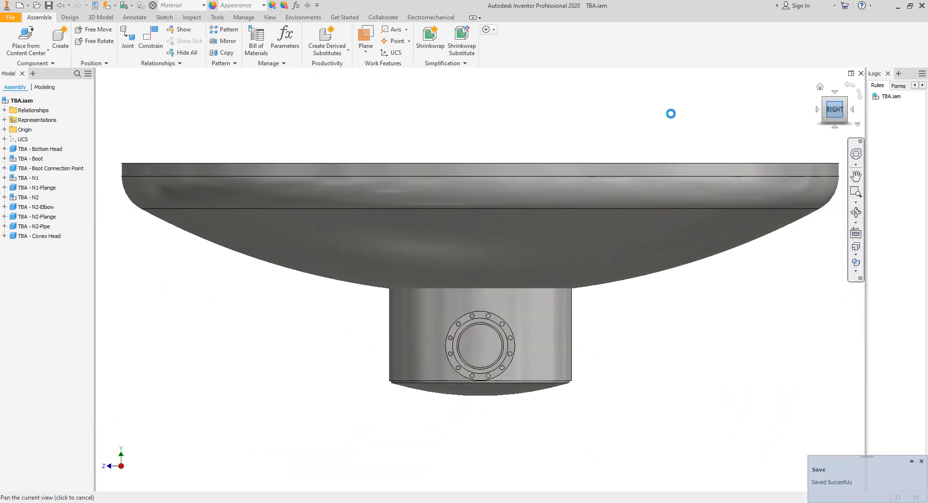
left_click(854, 110)
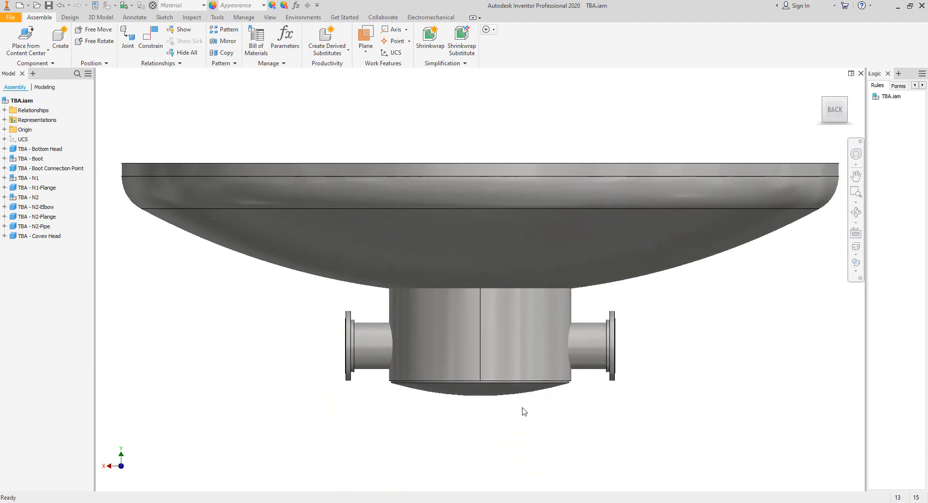
left_click_drag(95, 430, 97, 430)
left_click(149, 485)
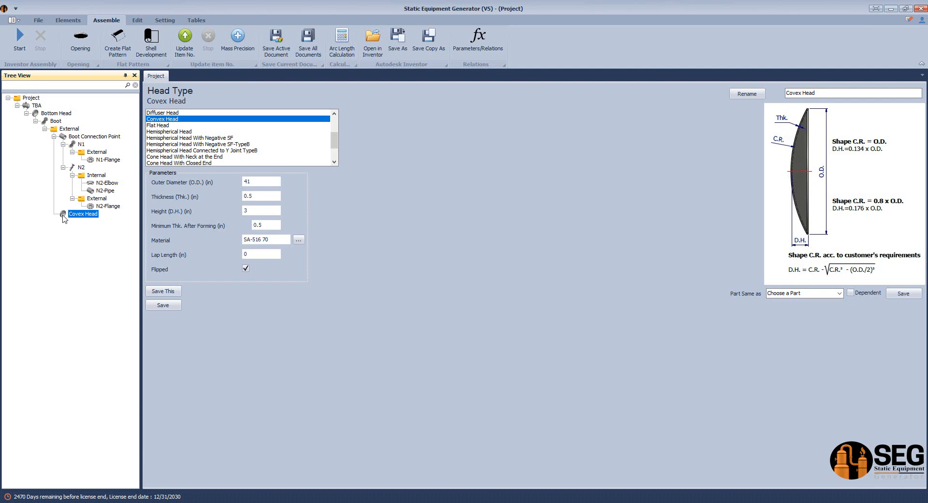
left_click(67, 19)
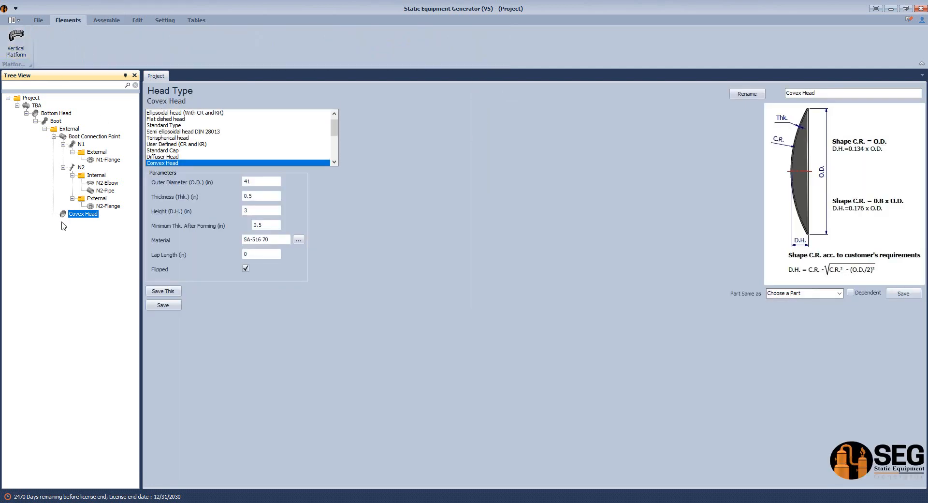
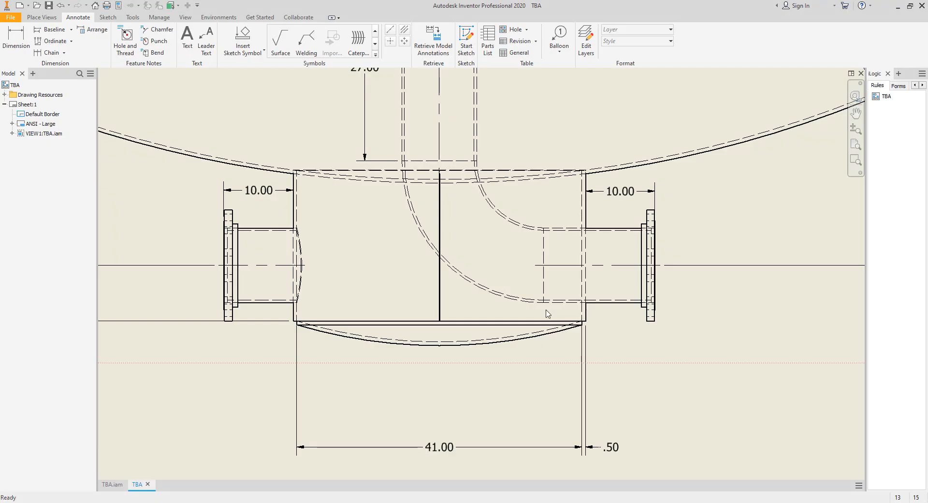
Add a centre mark to the convex head's arc below the boot in the Inventor TBA drawing view
scroll(527, 339, "down", 3)
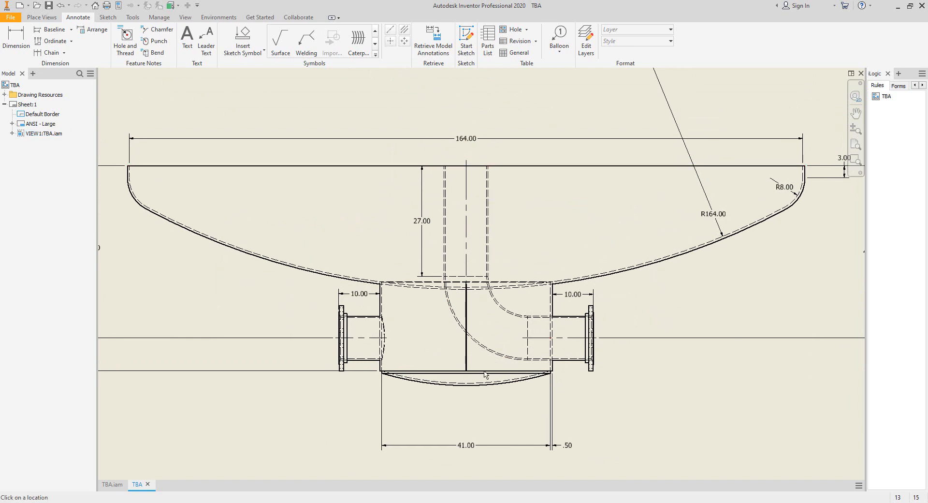
left_click(486, 386)
scroll(487, 373, "down", 3)
middle_click_drag(494, 344, 467, 366)
right_click(496, 194)
left_click(507, 200)
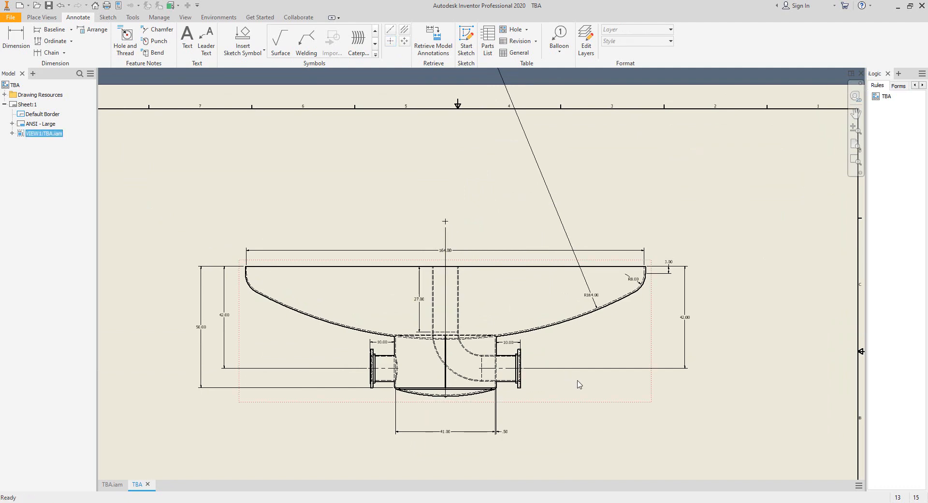
Start a sketch on the drawing view and try a centre-point arc from the convex head's centre mark
left_click(466, 42)
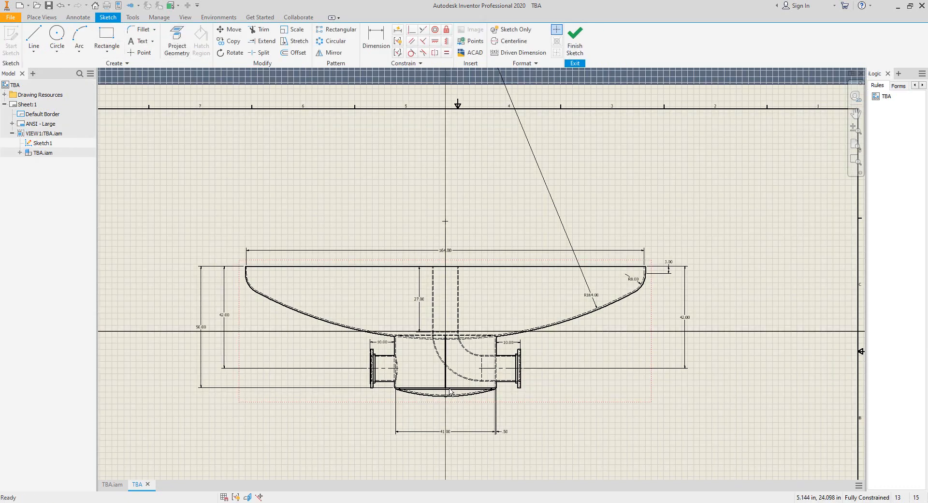
scroll(434, 399, "up", 3)
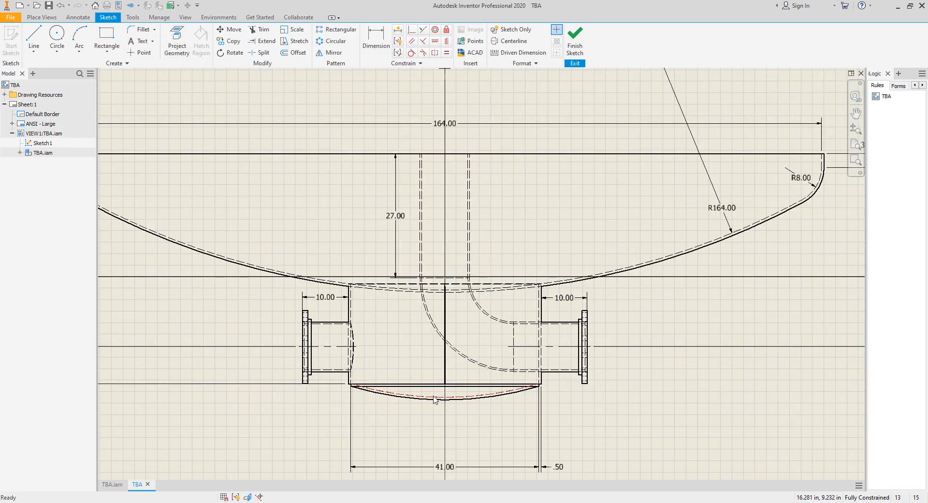
left_click(79, 51)
left_click(94, 112)
scroll(471, 174, "down", 3)
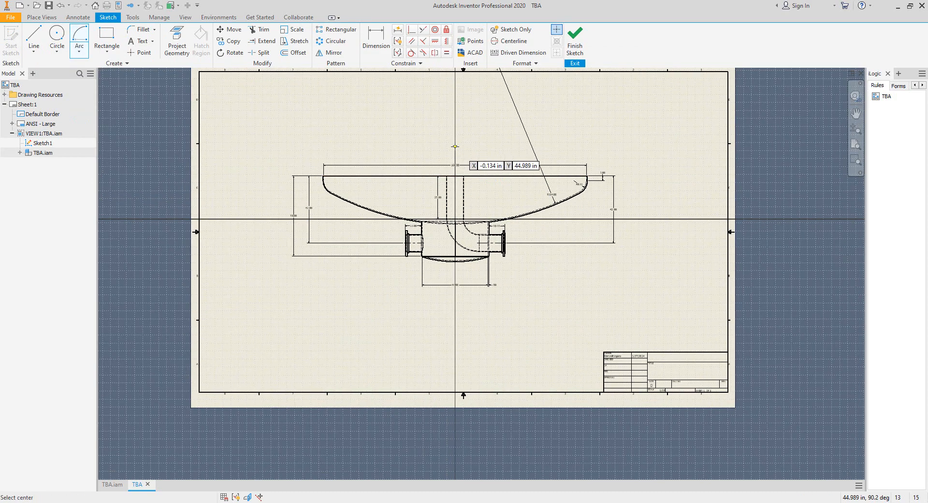
scroll(476, 164, "up", 4)
scroll(481, 174, "down", 2)
key("Escape")
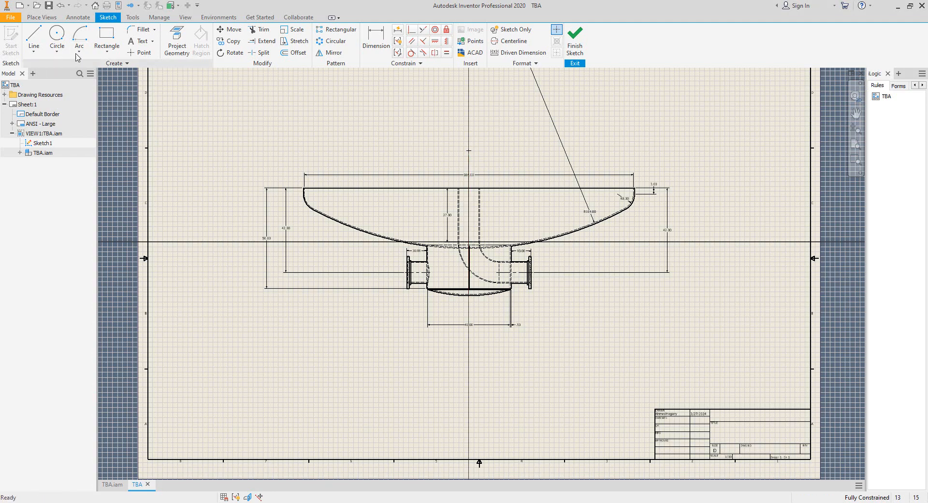
left_click(79, 34)
left_click(79, 51)
left_click(94, 114)
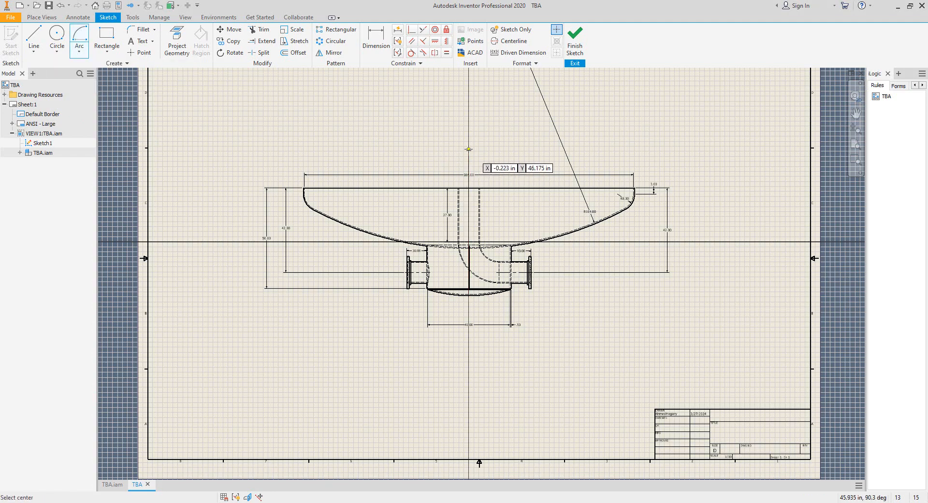
scroll(469, 150, "up", 5)
left_click(472, 147)
scroll(474, 149, "down", 5)
key("Escape")
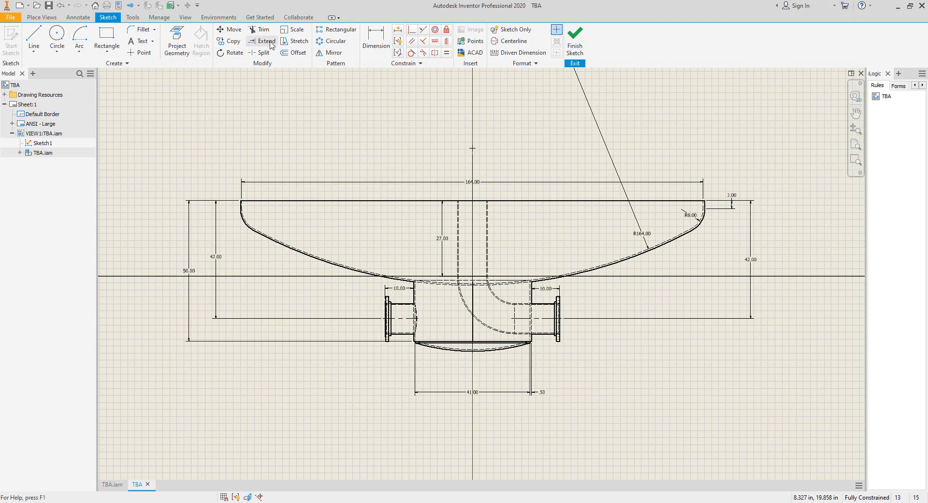
Sketch a centre-point arc about the convex head's centre mark, from the lowest point of its inner edge up to the mark's level
left_click(172, 36)
scroll(486, 144, "up", 4)
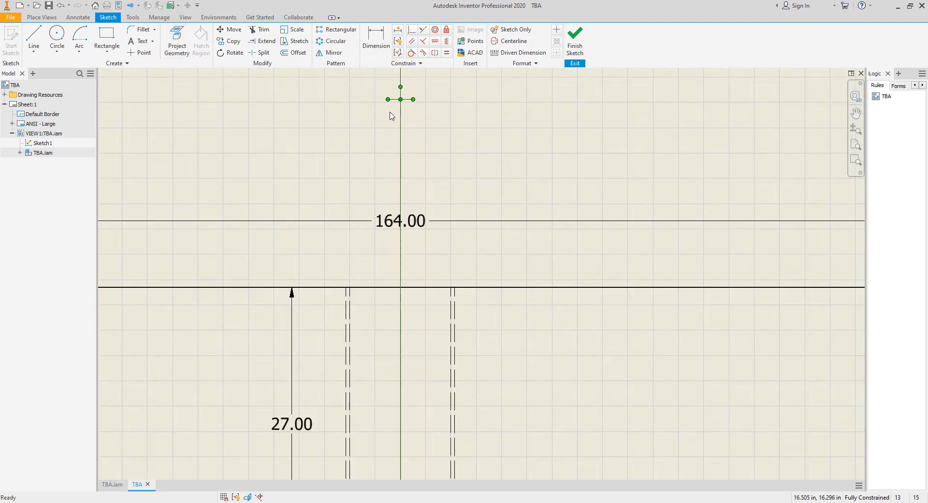
left_click(79, 39)
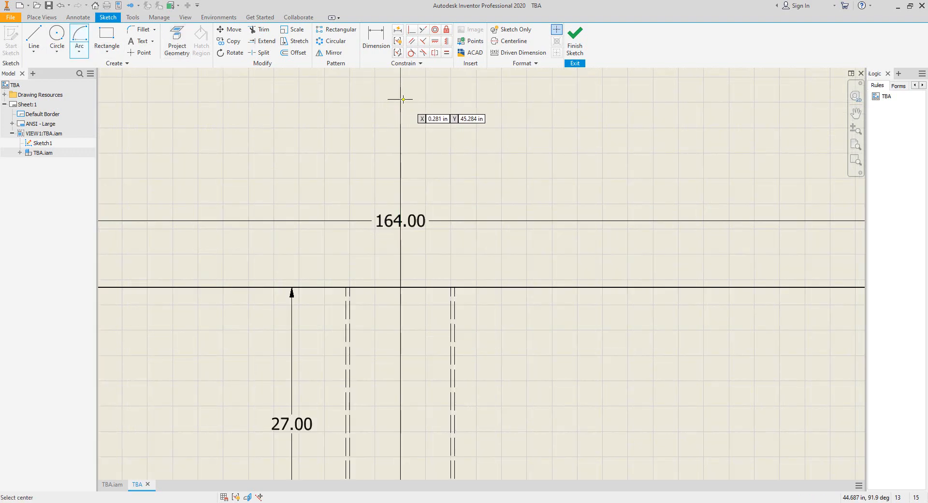
left_click(401, 98)
scroll(401, 102, "down", 5)
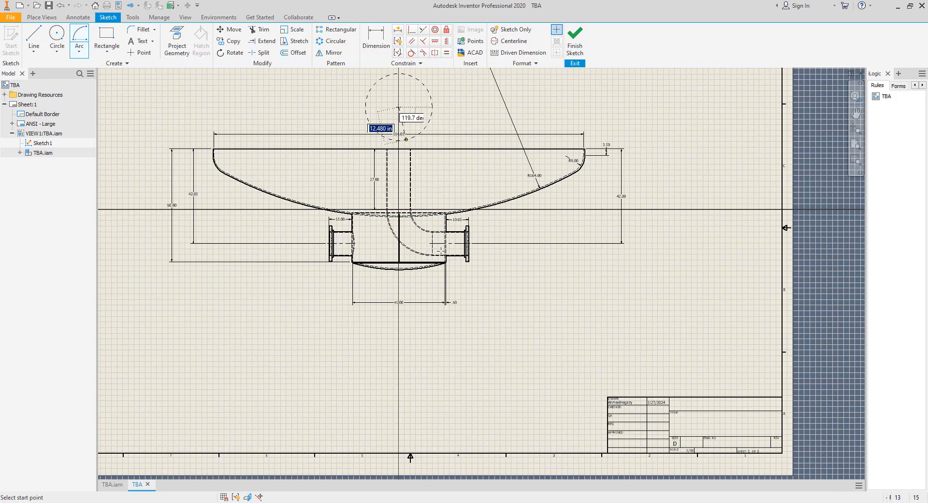
scroll(483, 241, "up", 5)
left_click(289, 255)
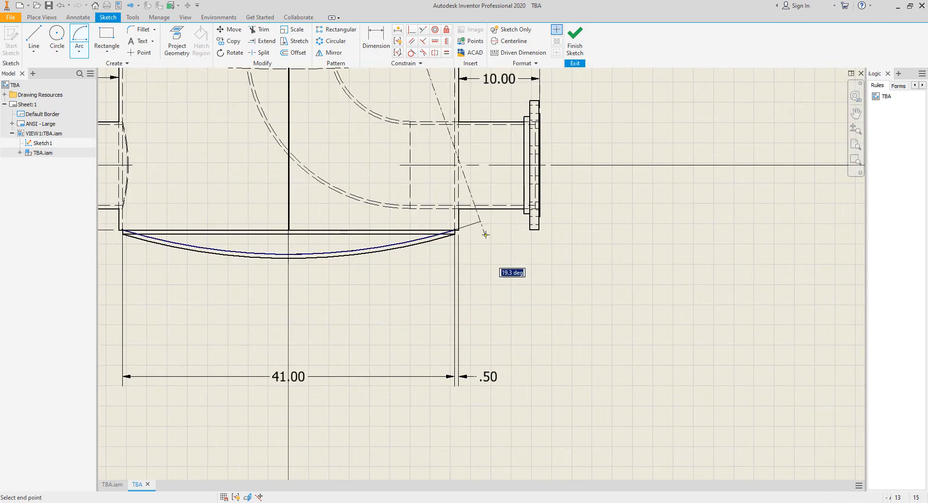
scroll(489, 232, "down", 5)
middle_click_drag(550, 238, 505, 332)
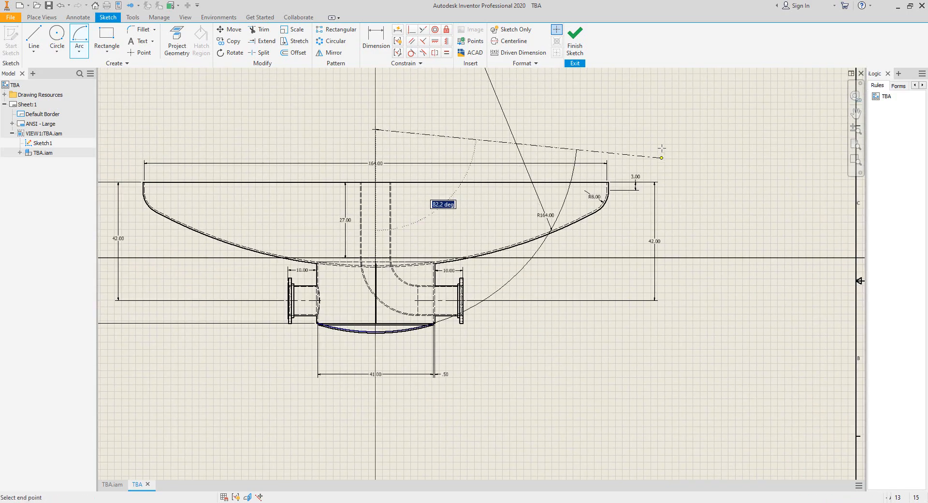
left_click(585, 129)
middle_click_drag(584, 106, 640, 127)
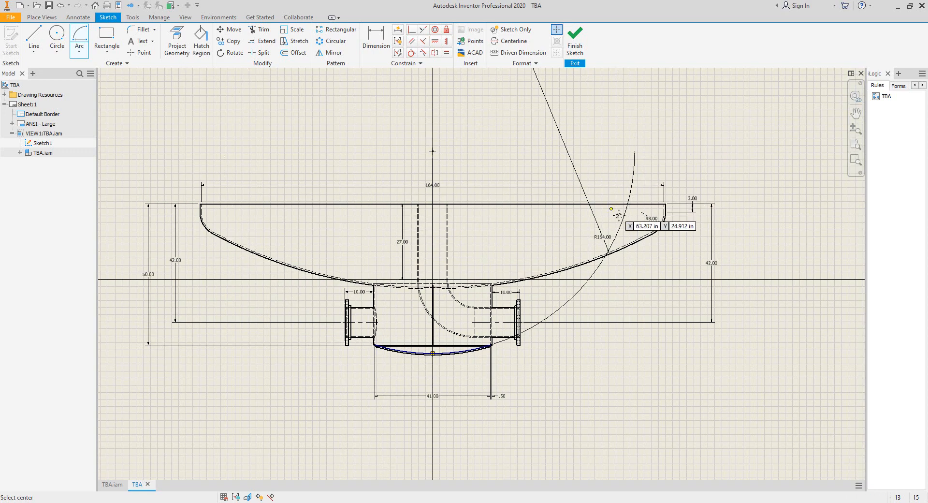
Abandon a second arc near the N2 nozzle and undo the arc and the sketch on the drawing view
scroll(648, 150, "up", 3)
scroll(672, 208, "down", 2)
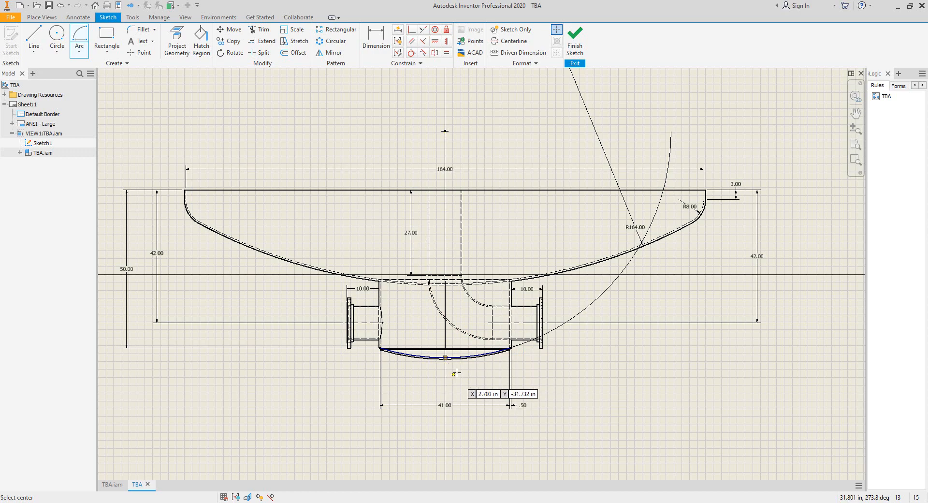
scroll(456, 367, "up", 2)
left_click(571, 246)
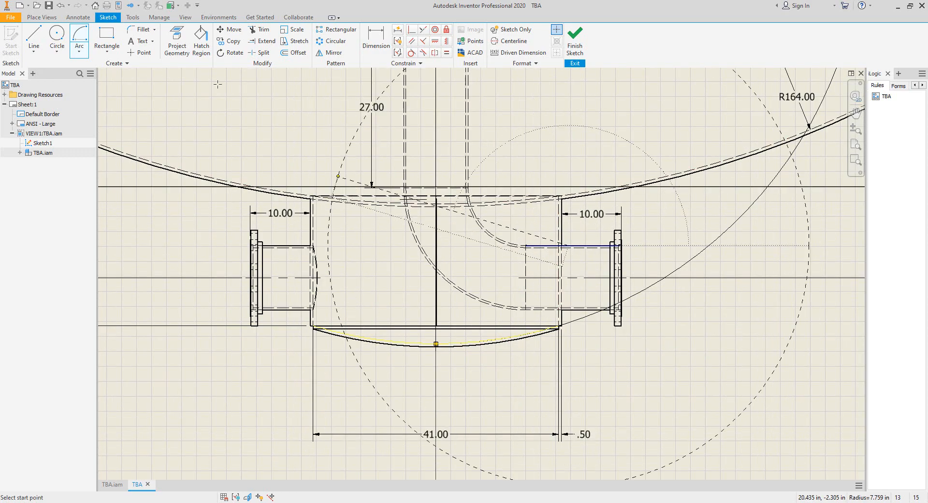
key("Escape")
left_click(61, 6)
left_click(62, 8)
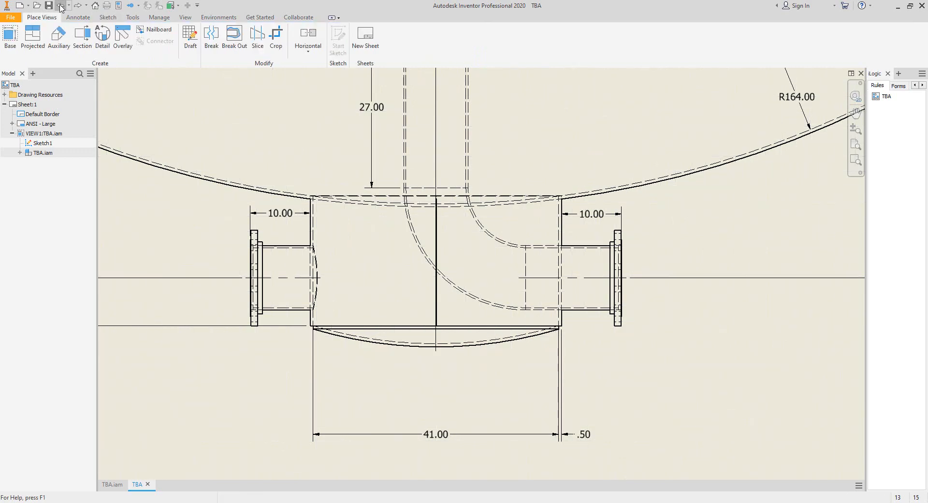
scroll(453, 191, "down", 2)
mouse_move(529, 220)
middle_mouse_down()
mouse_move(483, 289)
mouse_move(484, 314)
middle_mouse_up()
scroll(482, 296, "down", 2)
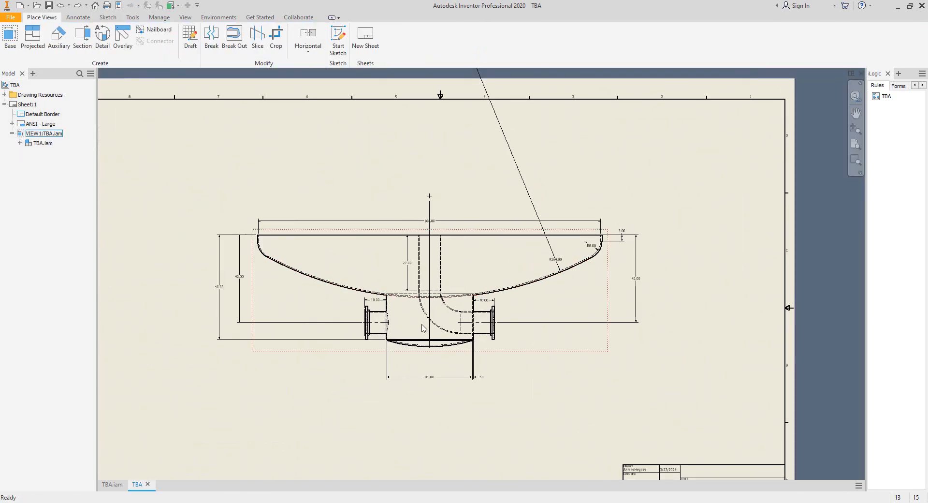
middle_click_drag(425, 328, 434, 285)
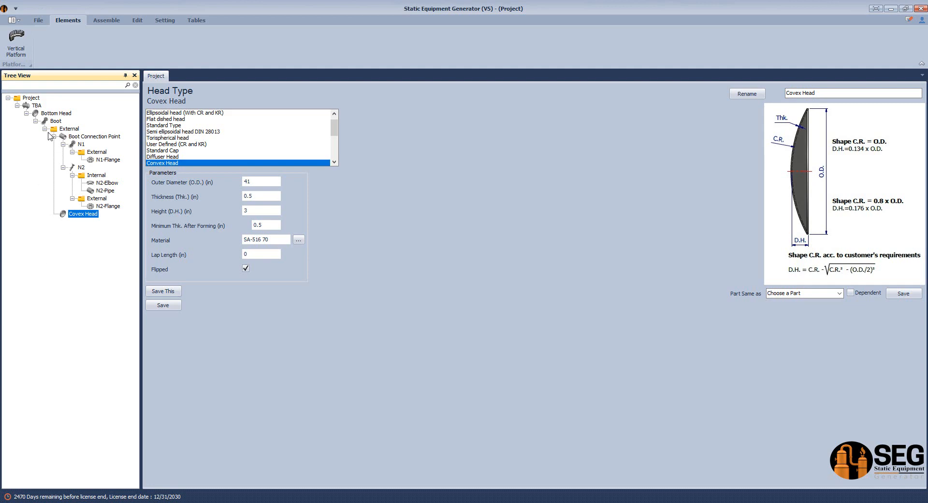
Collapse the Boot branch under the Bottom Head in the project tree
left_click(68, 128)
left_click(54, 114)
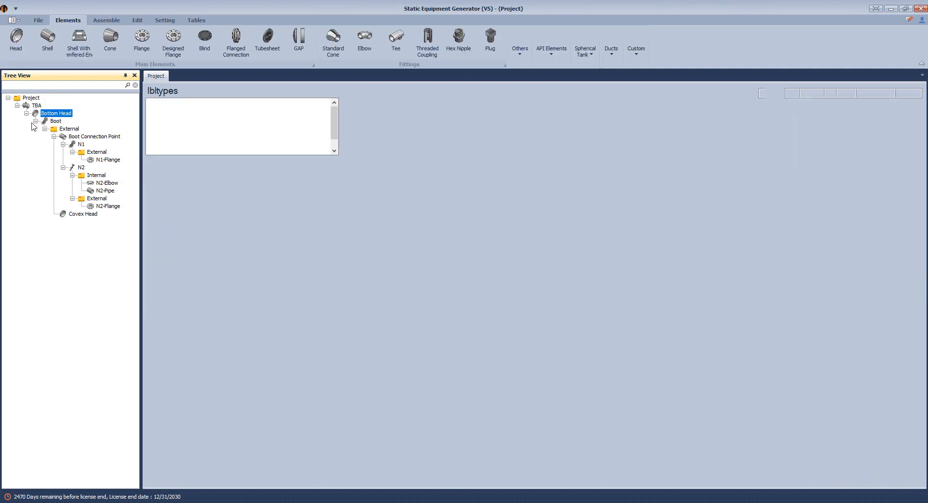
left_click(35, 122)
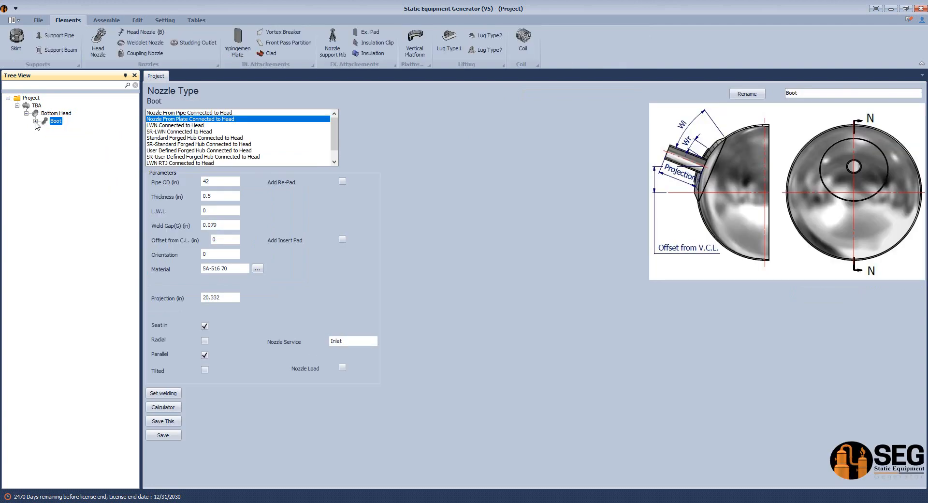
Switch to the Inventor TBA drawing and dimension the vertical distance from the bottom head's top edge to the convex head's centre mark
key("alt+Tab")
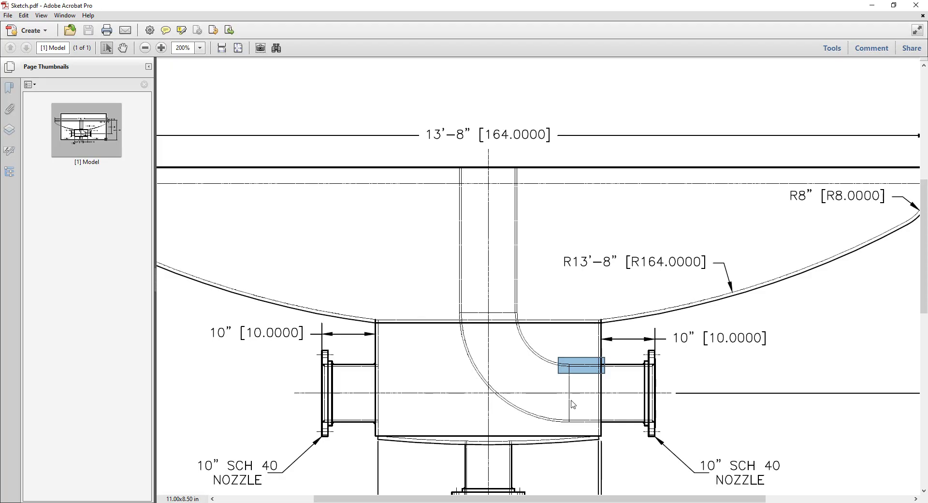
key("alt+Tab")
scroll(516, 269, "up", 5)
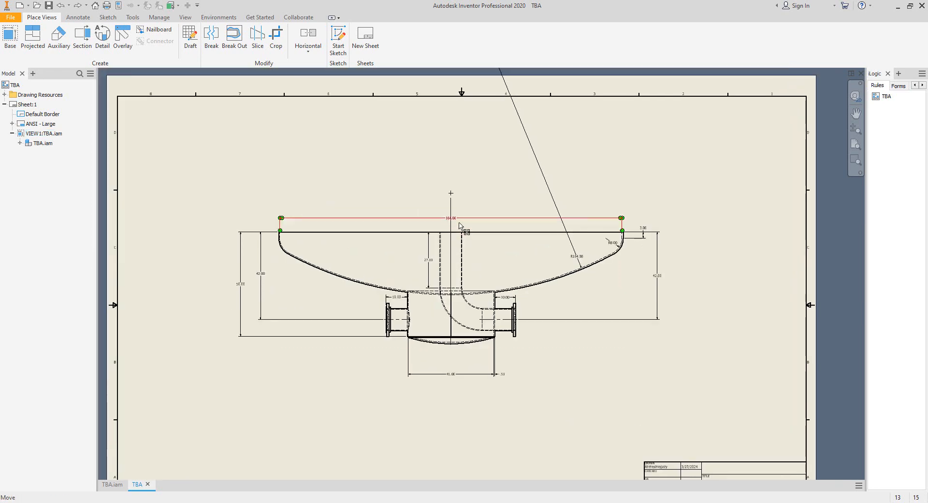
left_click(465, 261)
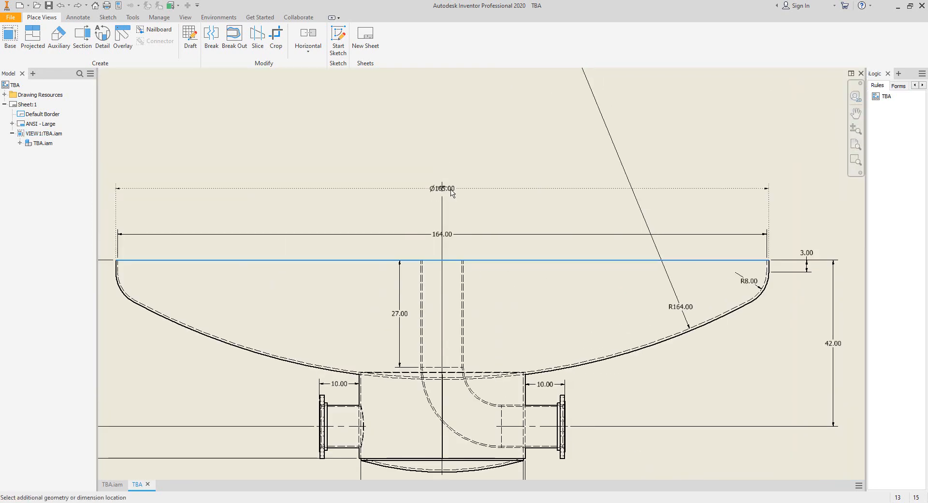
left_click(443, 186)
left_click(508, 210)
middle_click_drag(520, 207, 521, 243)
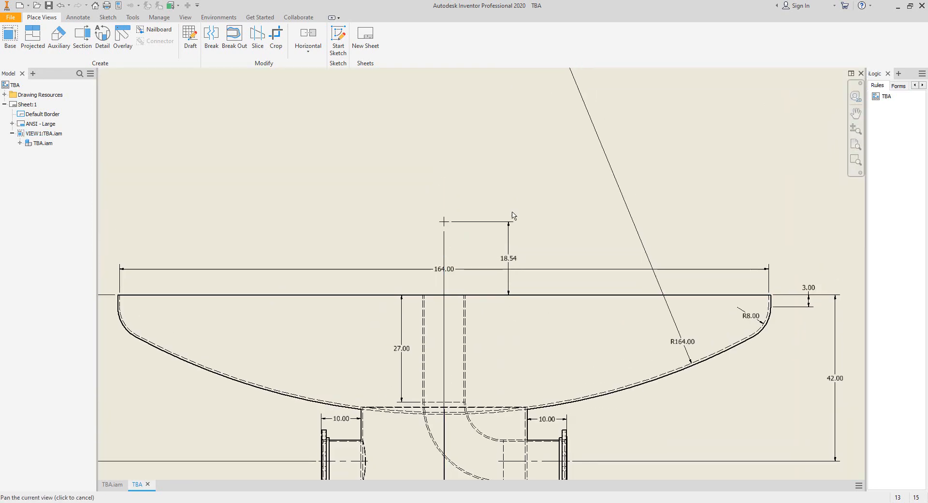
scroll(447, 221, "down", 2)
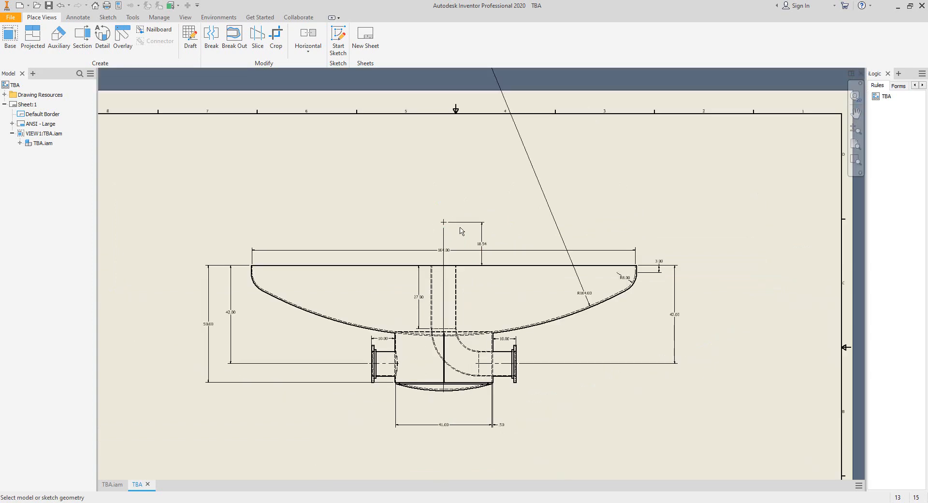
scroll(449, 209, "up", 3)
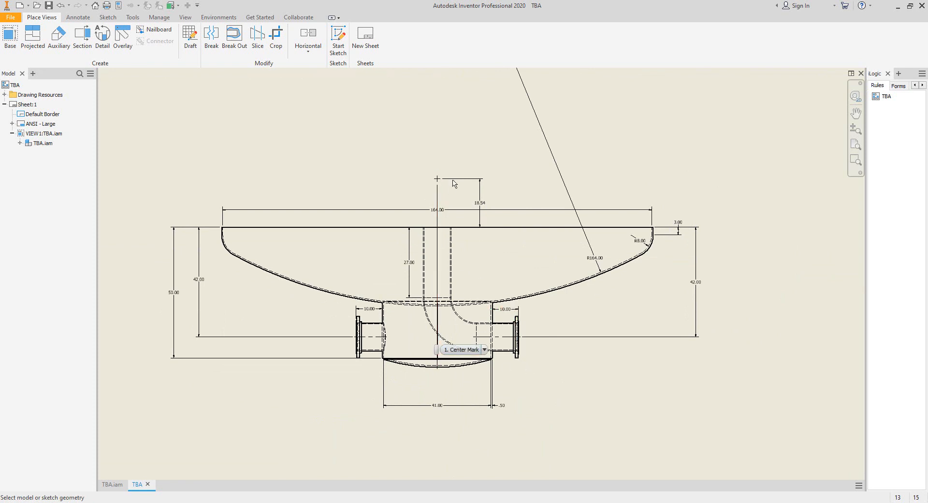
scroll(445, 184, "up", 3)
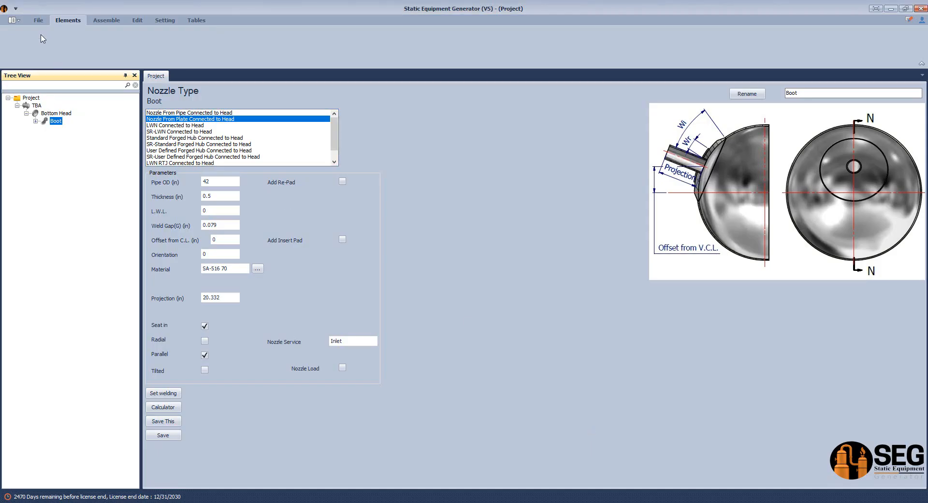
Switch to Static Equipment Generator and add a GAP element named Gap to TBA
left_click(56, 113)
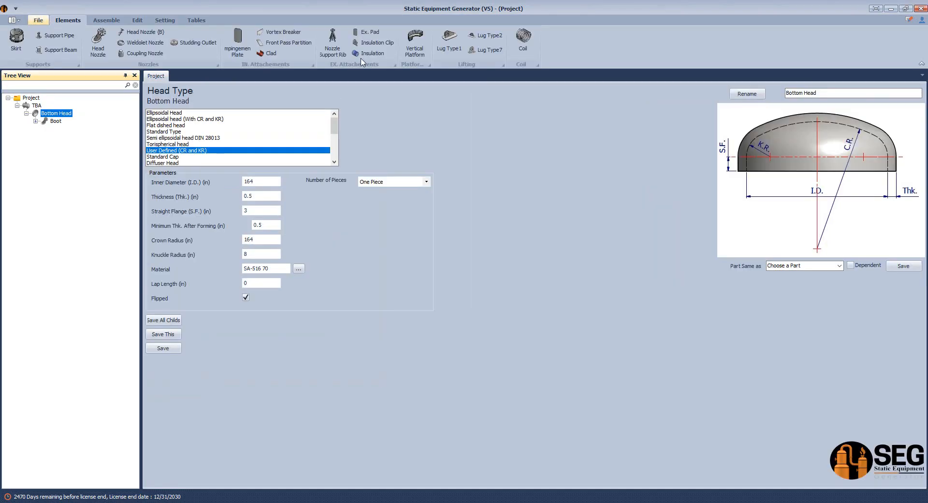
left_click(39, 107)
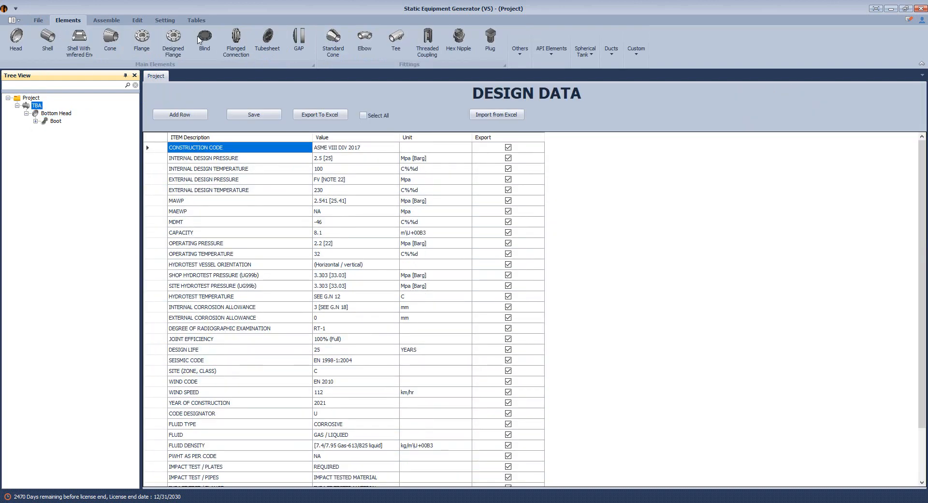
left_click(299, 39)
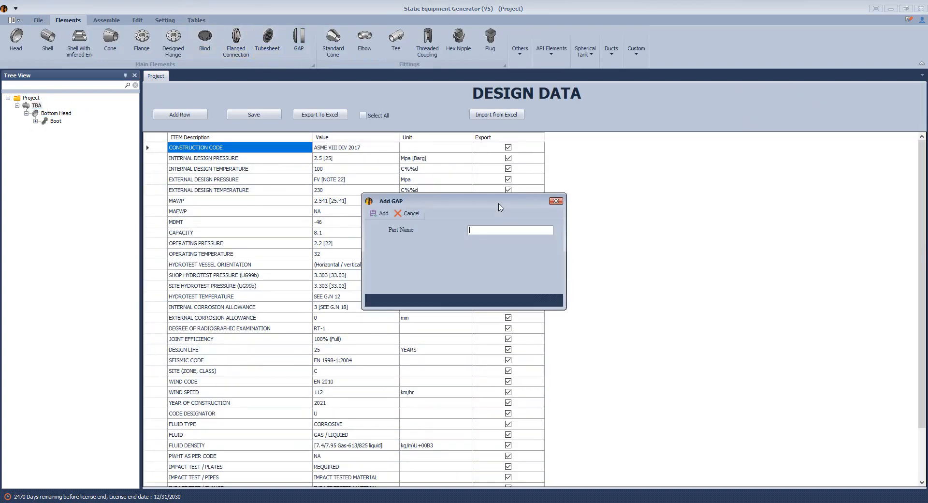
type("Gap")
key("Return")
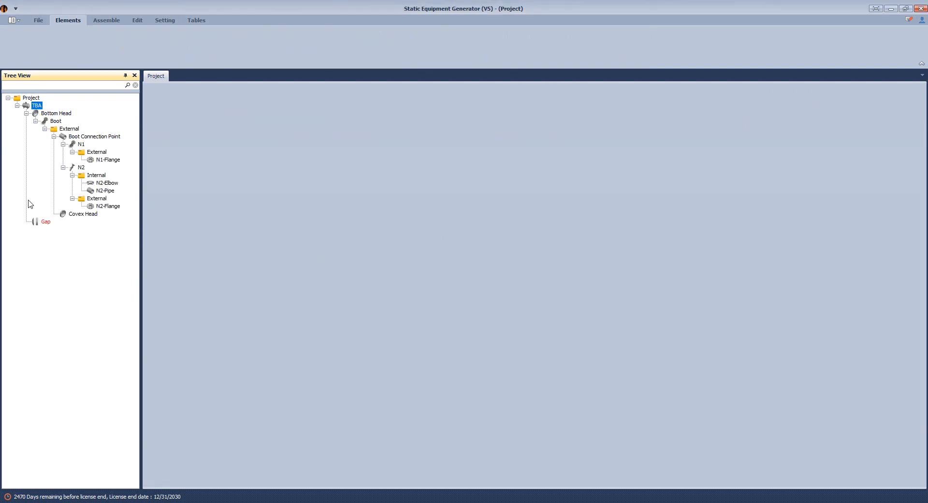
Set the Gap element's spacing to 18.54 in, save it and assemble it into the Inventor model
left_click(45, 221)
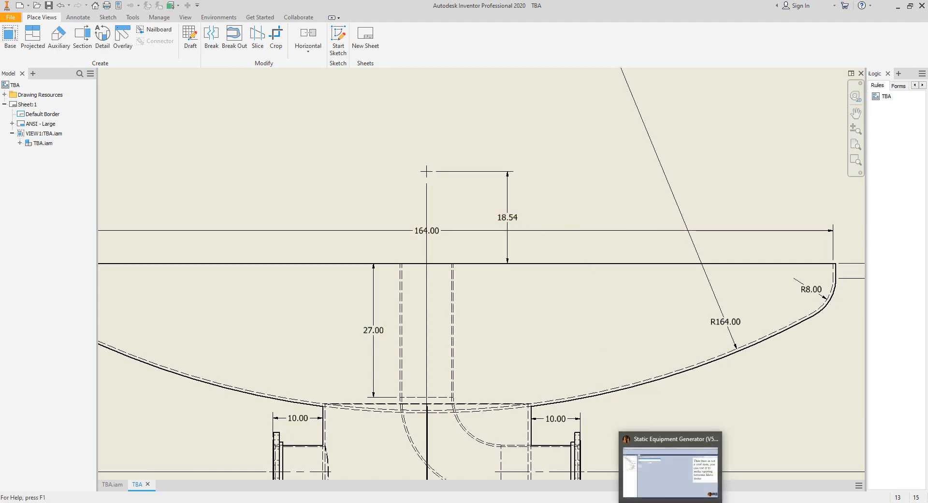
left_click(665, 490)
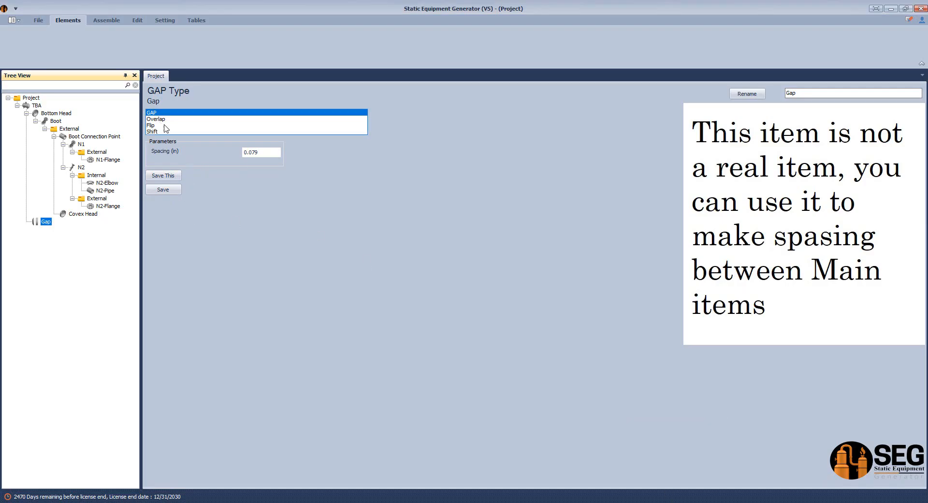
left_click(252, 153)
type("18.54")
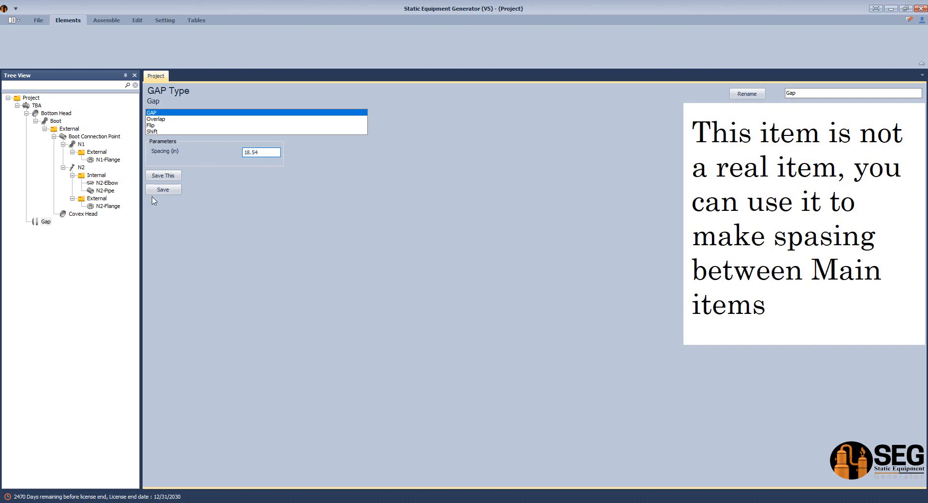
left_click(161, 190)
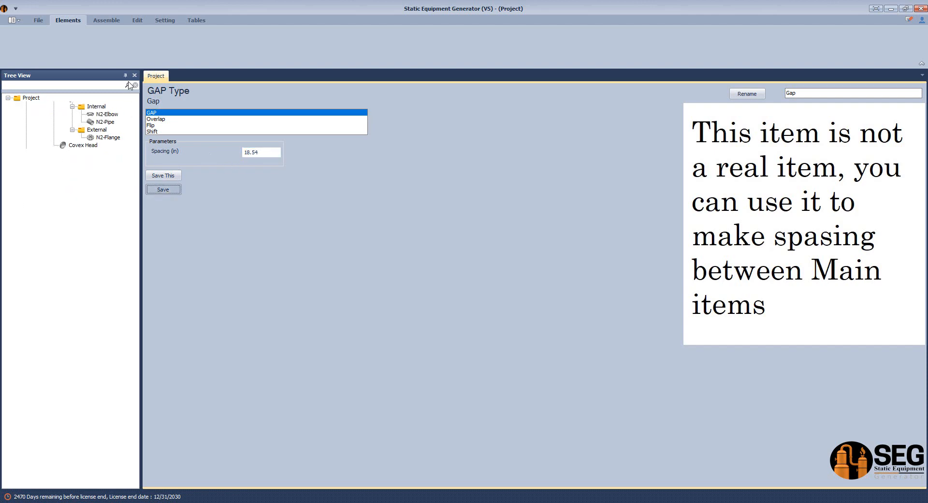
left_click(106, 20)
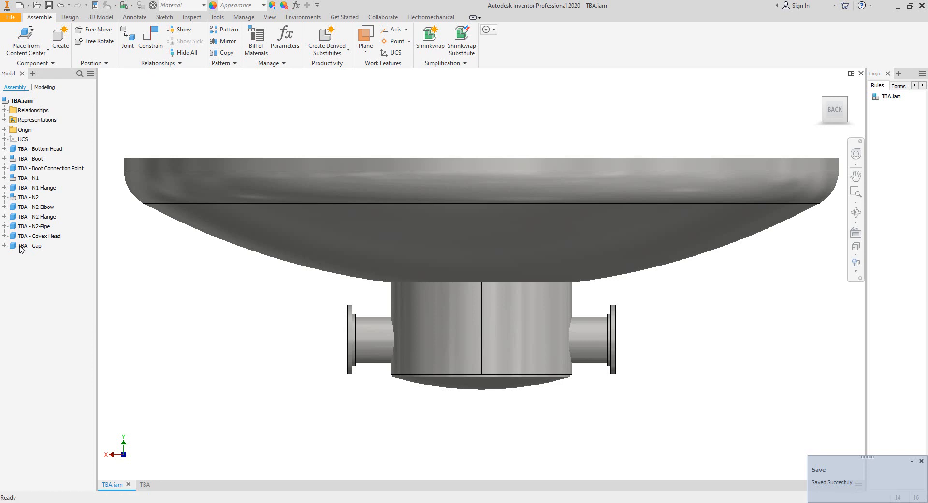
Expand the TBA - Gap component in the Inventor assembly and locate its Start UCS above the bottom head
left_click(4, 246)
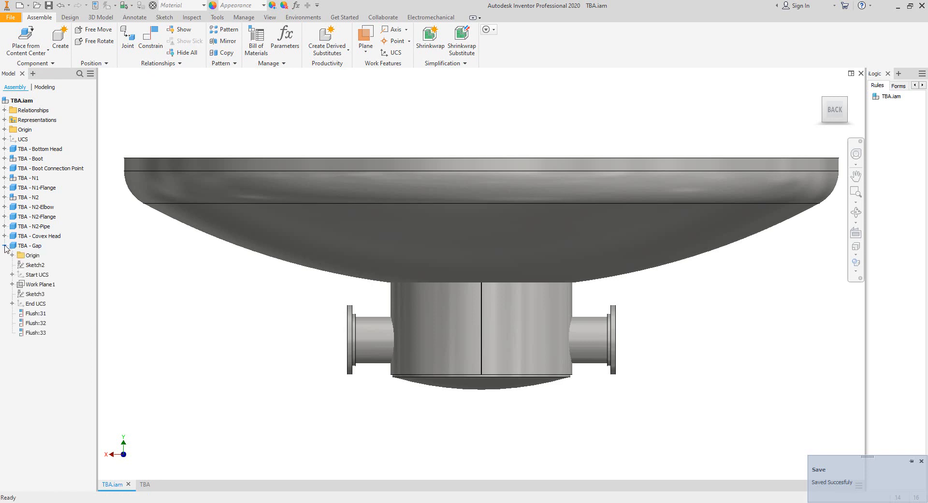
left_click(29, 245)
left_click(38, 274)
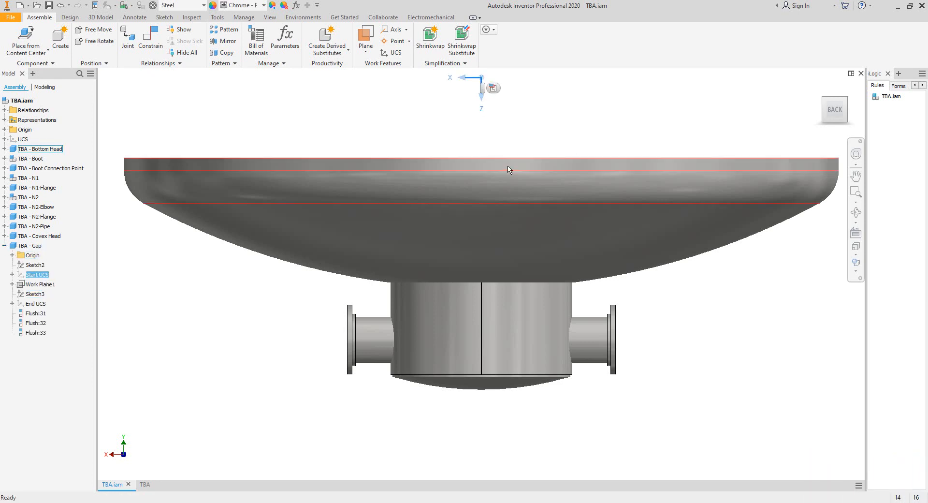
scroll(462, 125, "down", 5)
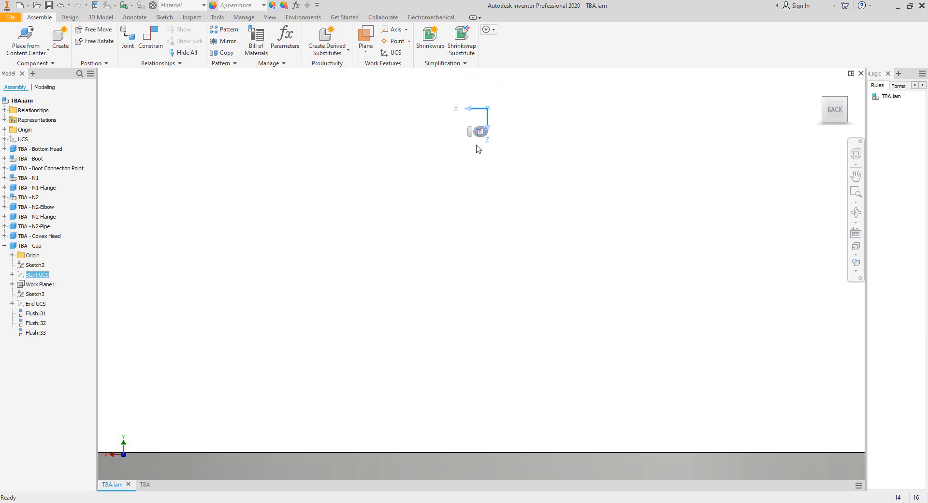
left_click(481, 132)
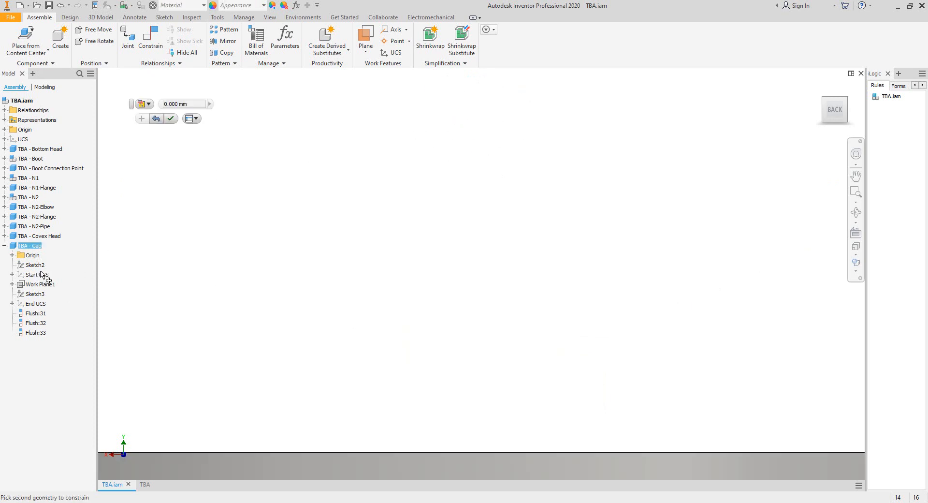
scroll(207, 271, "up", 4)
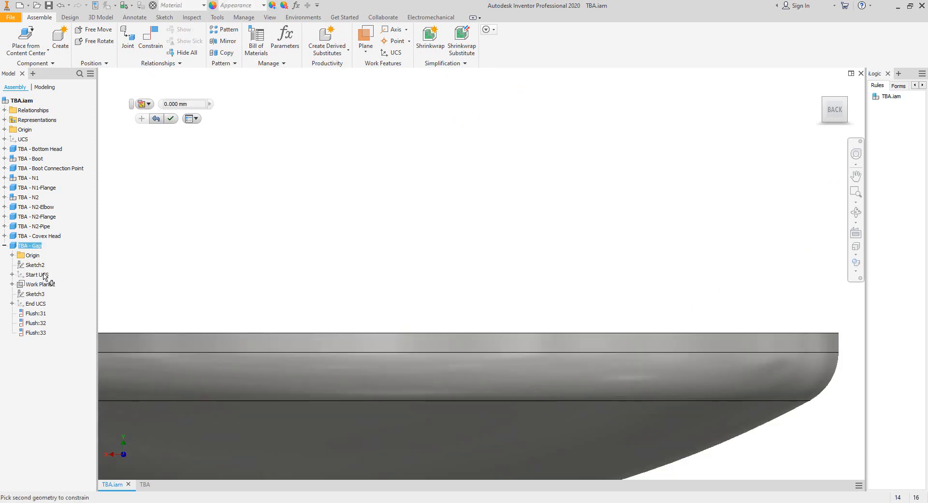
scroll(284, 238, "up", 3)
key("Escape")
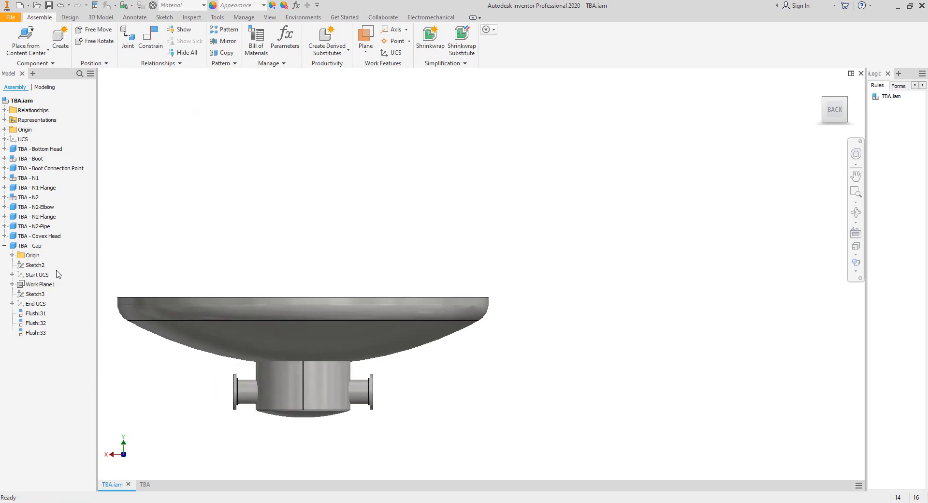
Highlight the Gap's Start UCS and End UCS together to examine their positions relative to the bottom head's top edge
left_click(38, 274)
scroll(226, 280, "down", 3)
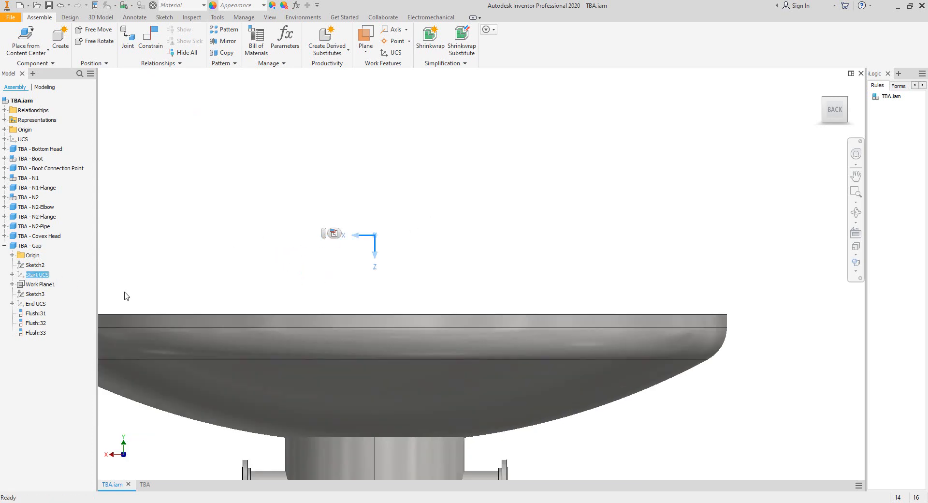
left_click(36, 303, "ctrl")
scroll(380, 205, "down", 2)
middle_click_drag(364, 213, 515, 167)
scroll(532, 177, "up", 3)
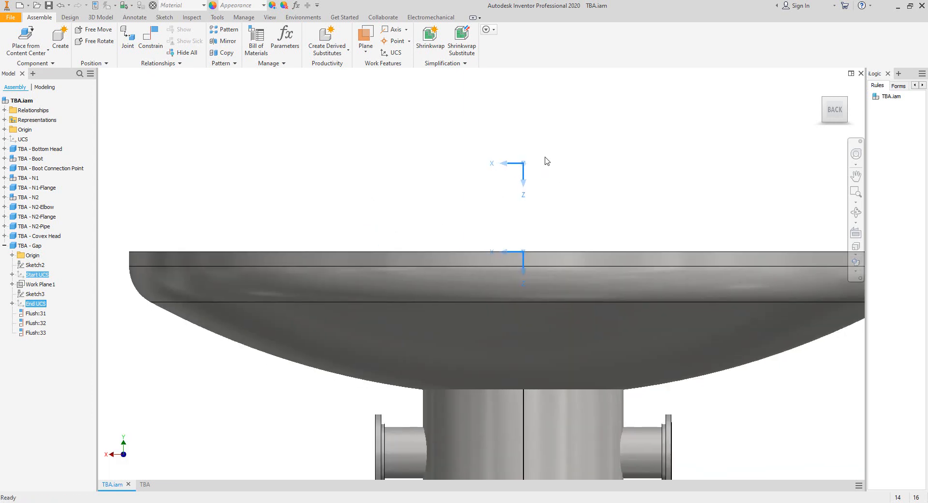
left_click(604, 176)
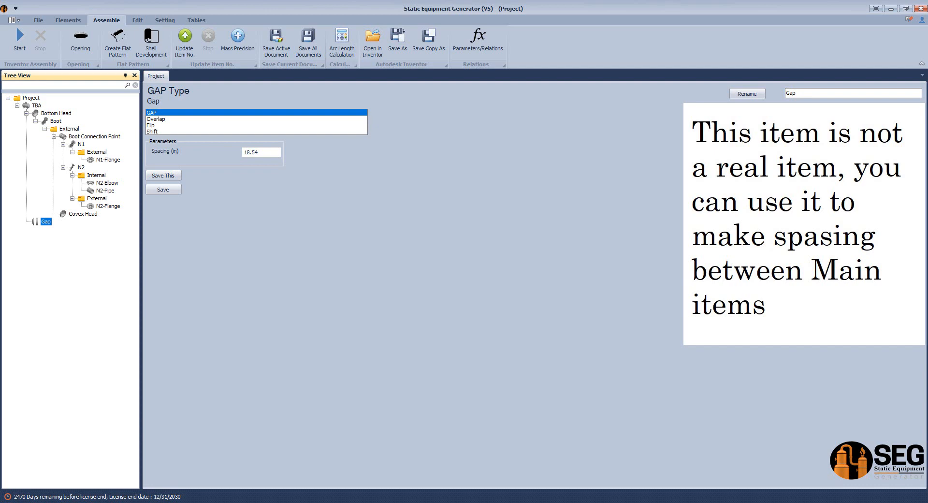
Switch to Static Equipment Generator and add a head named Convex Head Connection Point to TBA
left_click(34, 105)
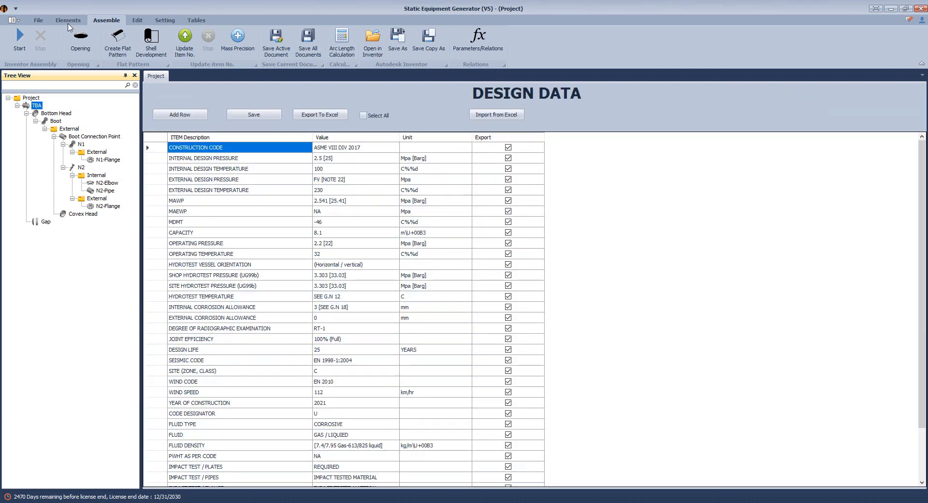
left_click(67, 20)
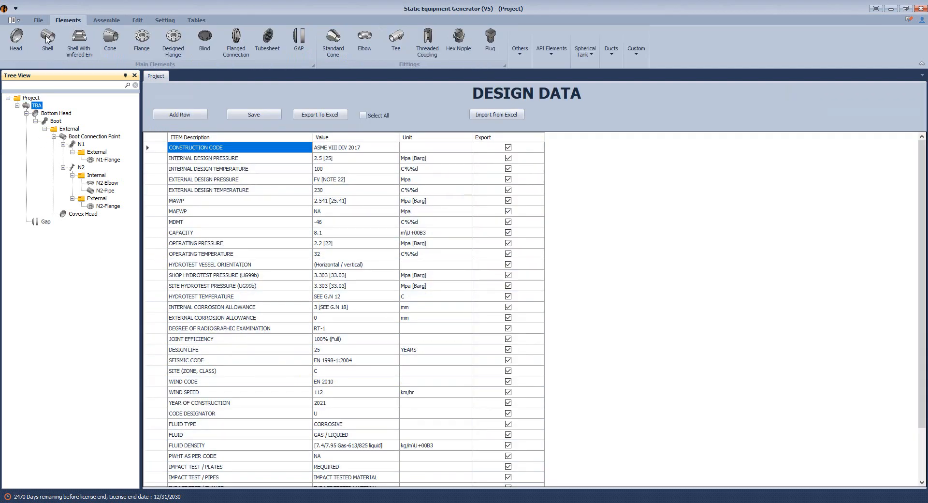
left_click(16, 38)
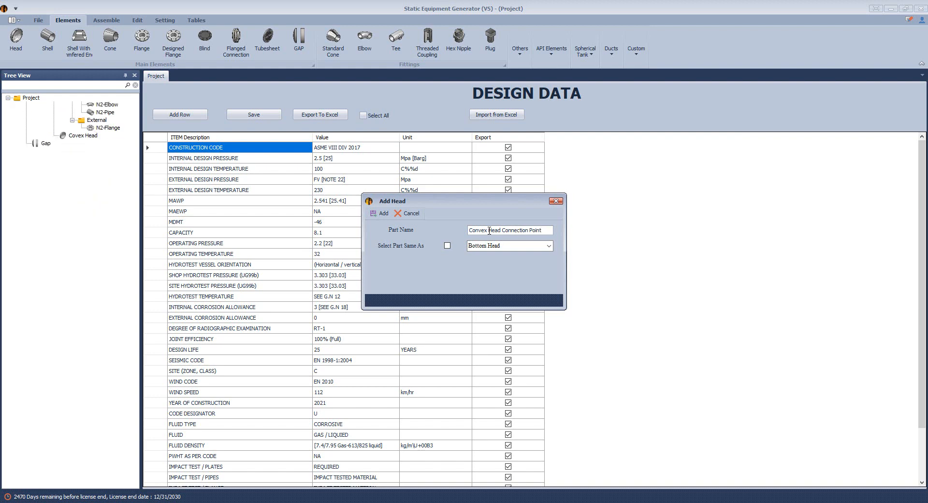
key("Return")
Set the Convex Head Connection Point's type to Connection Point as a Hemispherical Head and open its inner diameter for editing
left_click(50, 230)
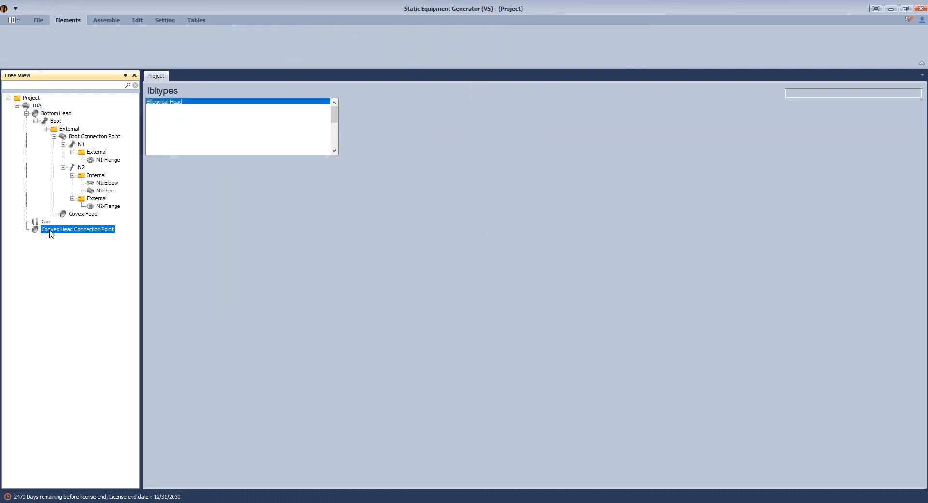
scroll(335, 137, "down", 5)
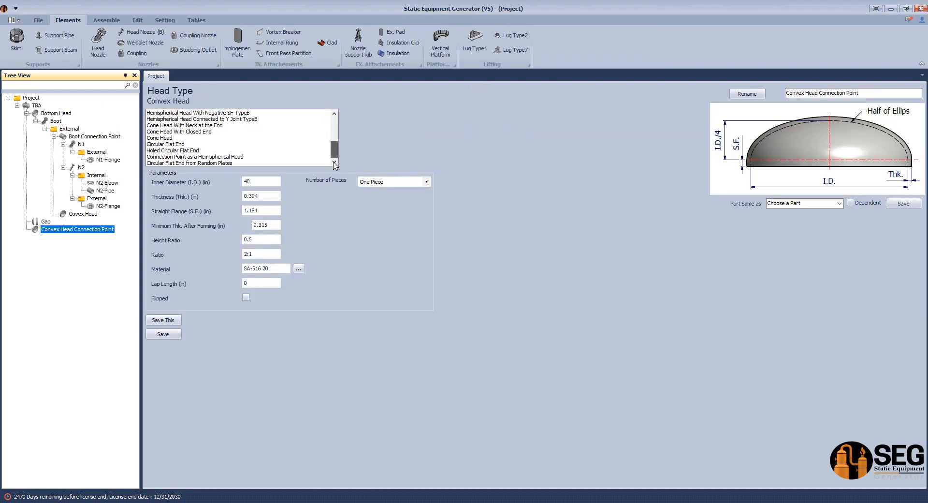
left_click(156, 158)
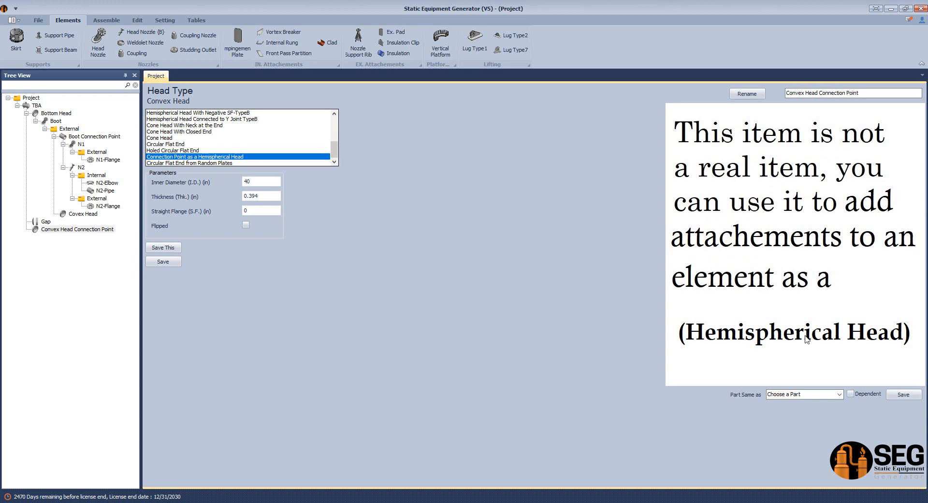
left_click(258, 181)
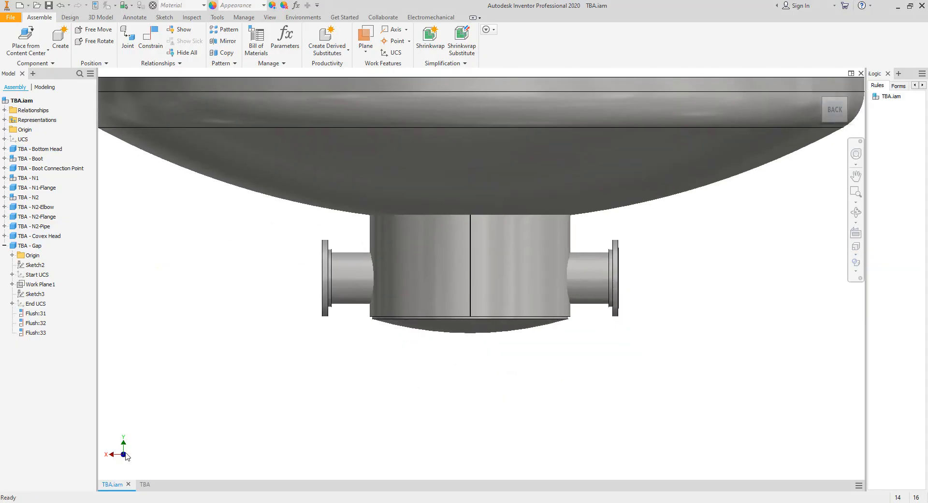
Switch to the TBA drawing in Inventor and place a radius dimension on the convex head's inner arc
left_click(146, 484)
middle_click_drag(460, 305, 438, 166)
scroll(429, 385, "up", 3)
key("d")
left_click(428, 386)
scroll(431, 382, "down", 4)
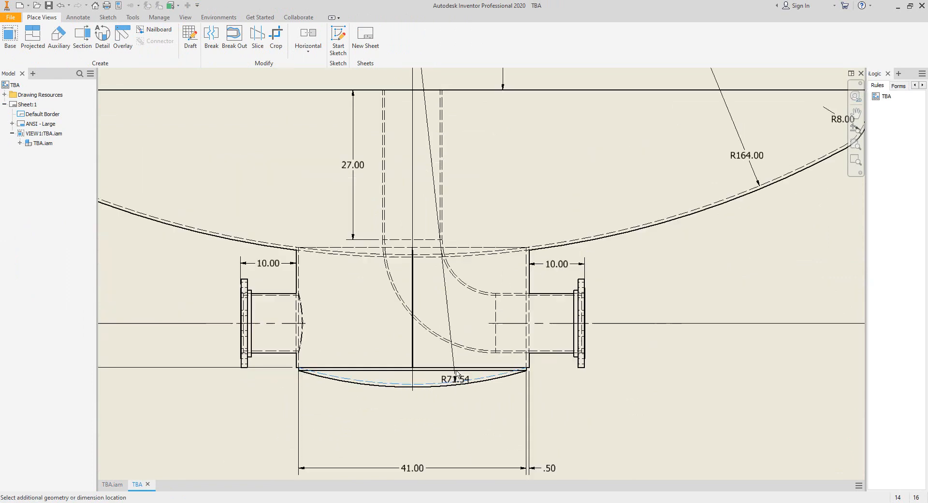
scroll(531, 355, "up", 5)
left_click(478, 298)
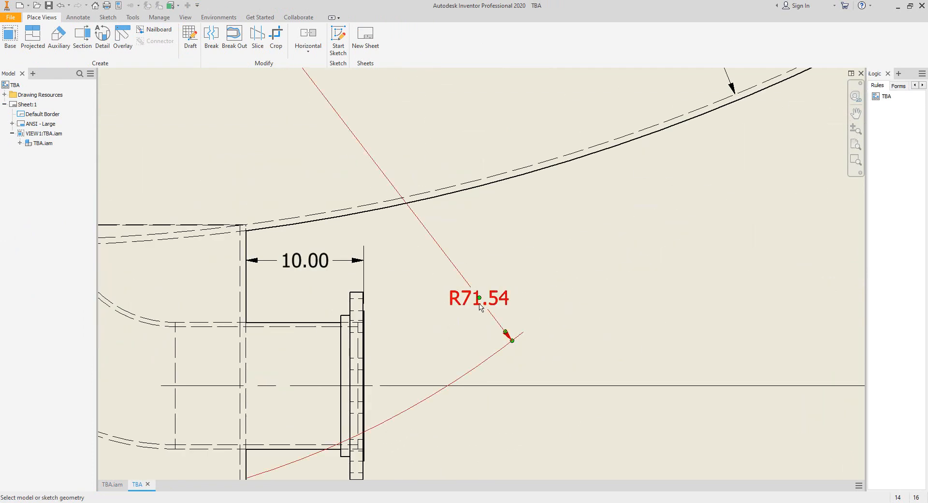
Add a second dimension to the convex head's inner arc, with its dimension type set to Diameter
scroll(478, 298, "down", 3)
middle_click_drag(498, 317, 628, 301)
left_click(409, 414)
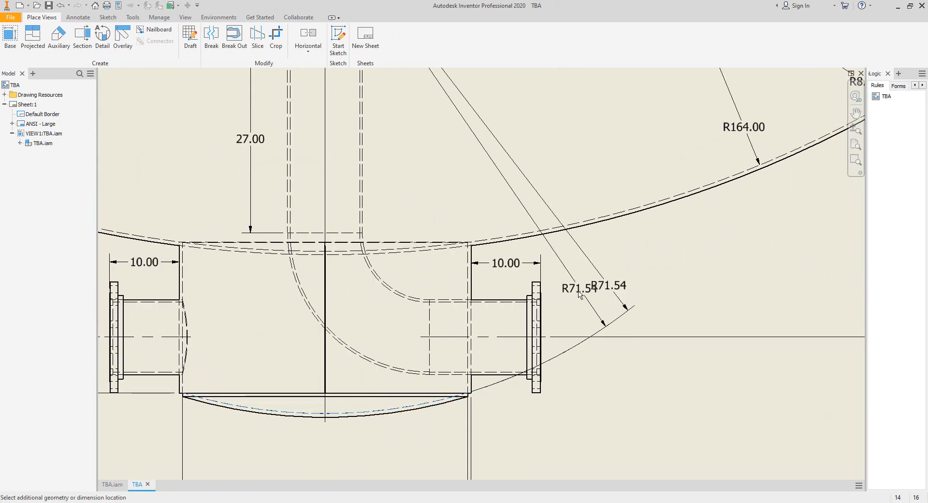
right_click(576, 301)
mouse_move(613, 331)
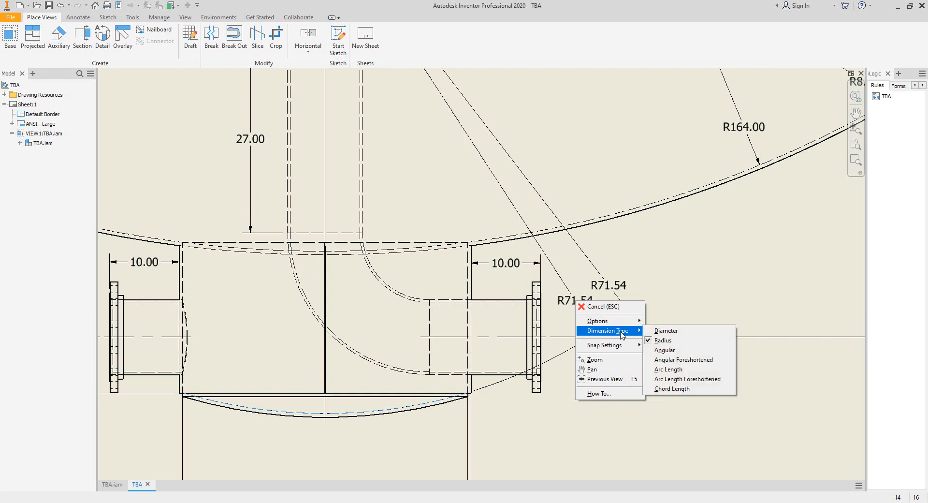
left_click(661, 330)
left_click(603, 383)
scroll(641, 397, "up", 3)
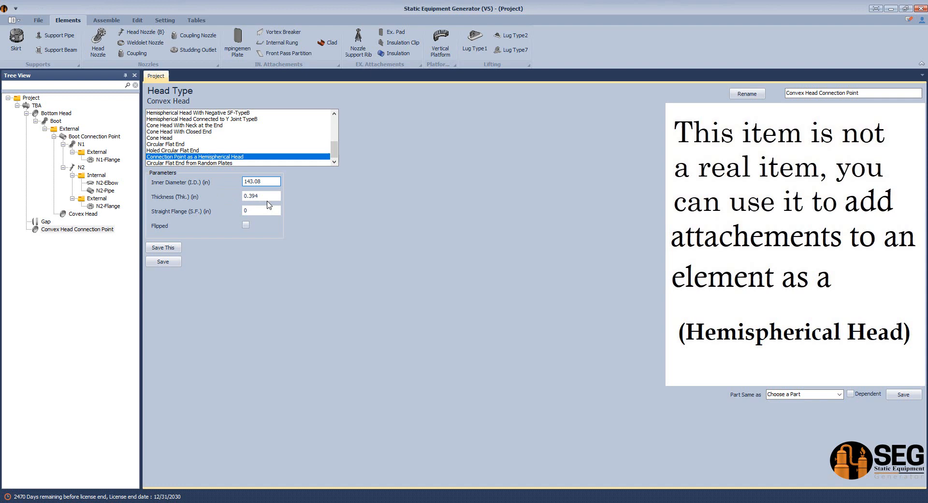
In Static Equipment Generator, set the Convex Head Connection Point's inner diameter to 143.08 in and thickness to 0.5 in, flip it and save
left_click(254, 198)
type("5")
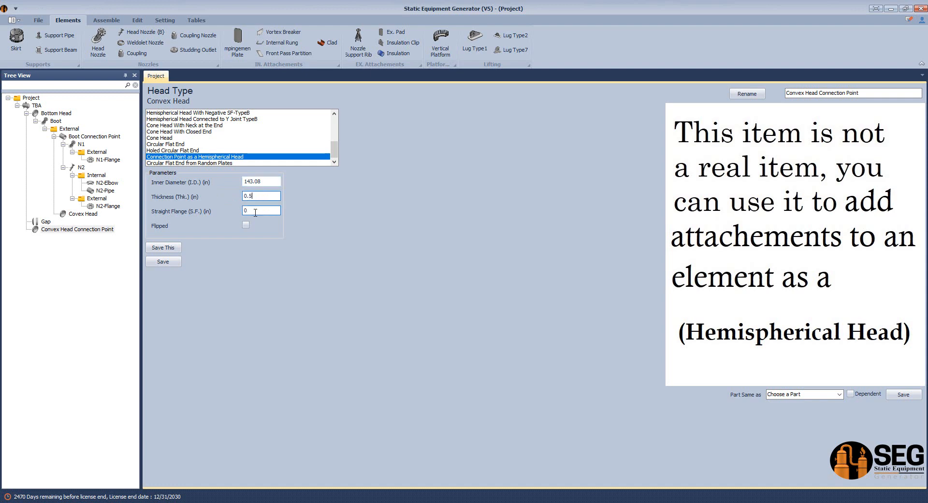
left_click(246, 225)
left_click(179, 262)
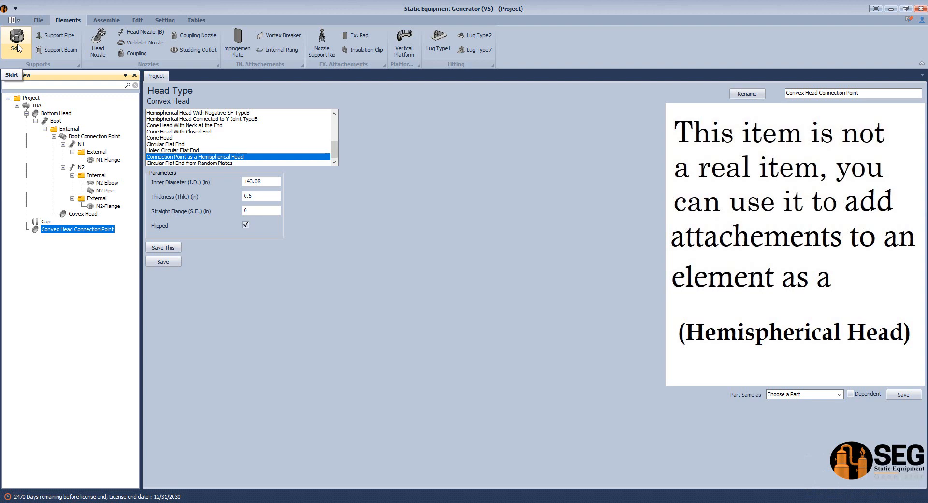
Add a head nozzle named N3 to the Convex Head Connection Point and open its parameters
left_click(109, 53)
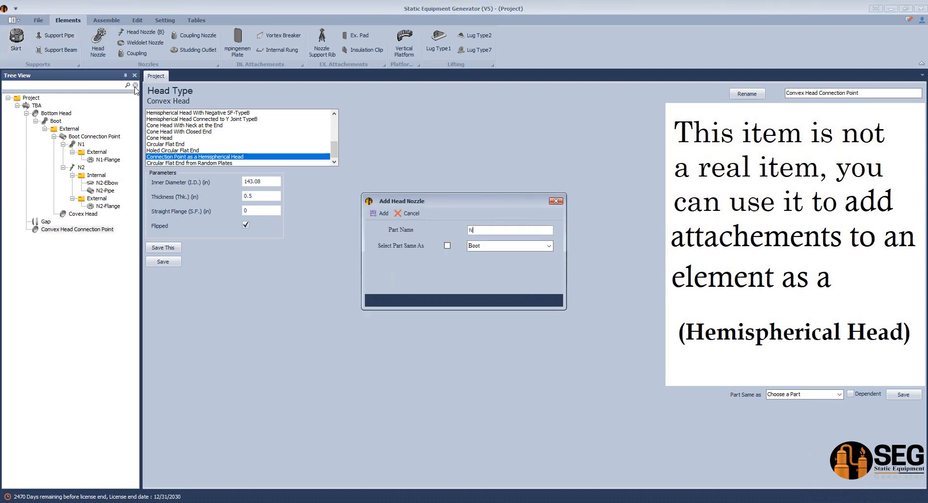
left_click(381, 213)
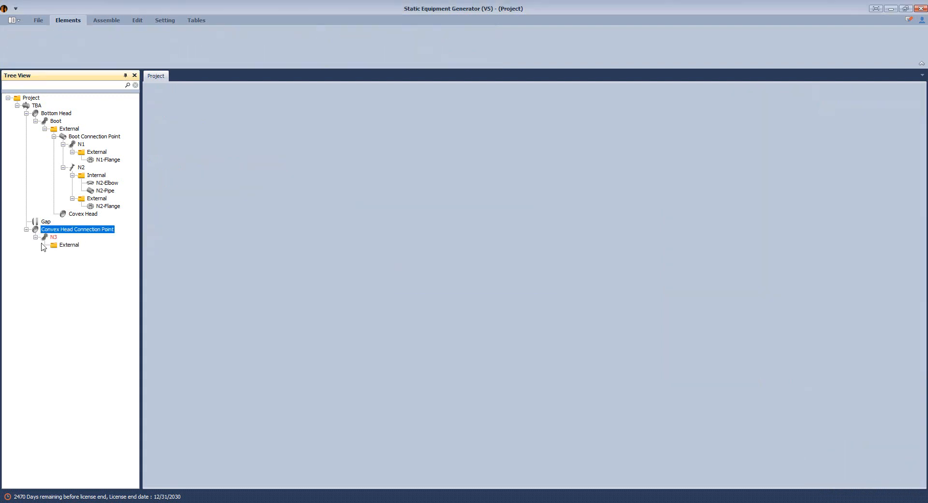
left_click(52, 237)
Check the bottom nozzle's callout in Sketch.pdf, set N3 to size 8, SCH 40 and 0 in offset from the centre line, and save
left_click(653, 502)
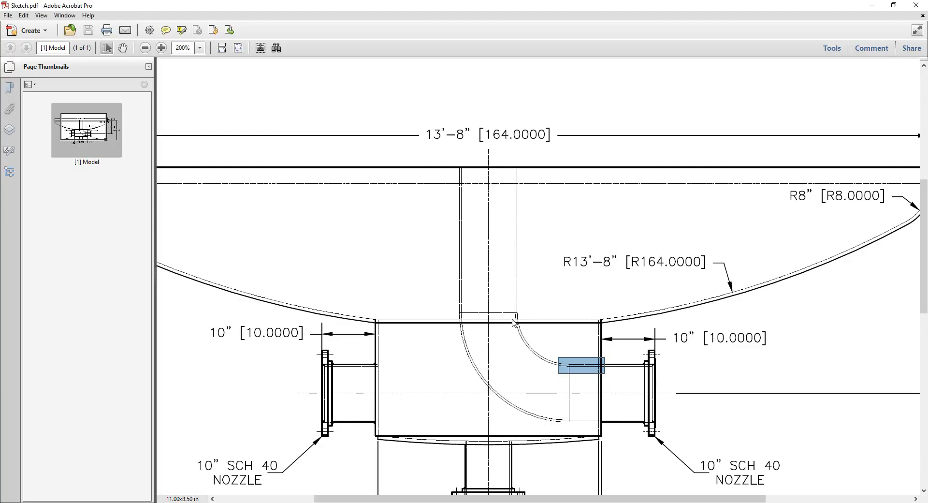
scroll(513, 318, "down", 5)
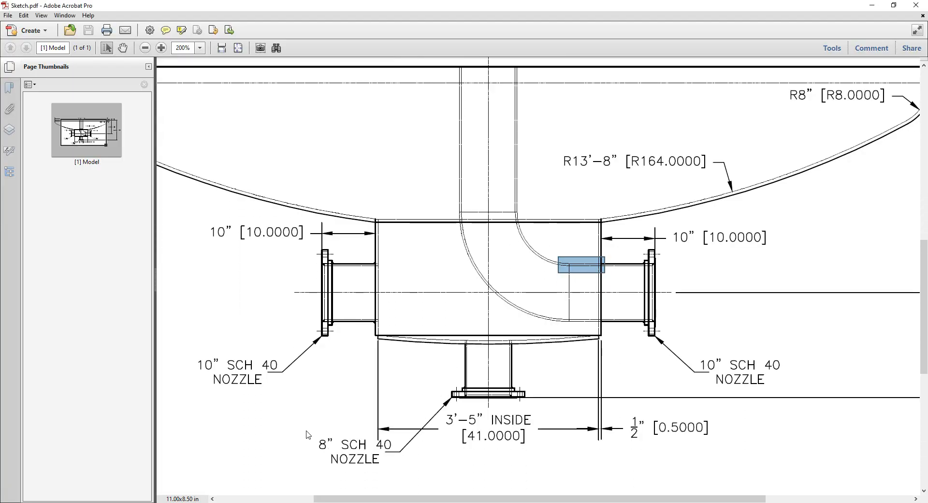
left_click_drag(307, 430, 405, 480)
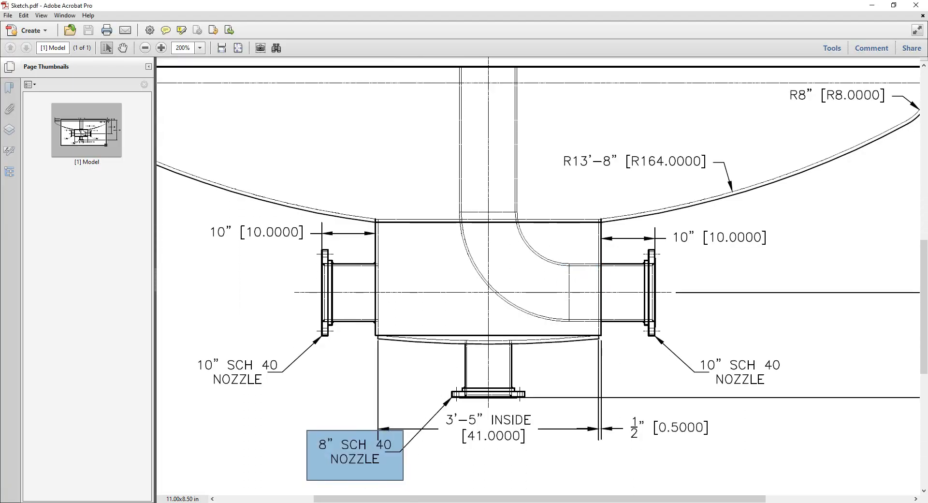
left_click(652, 502)
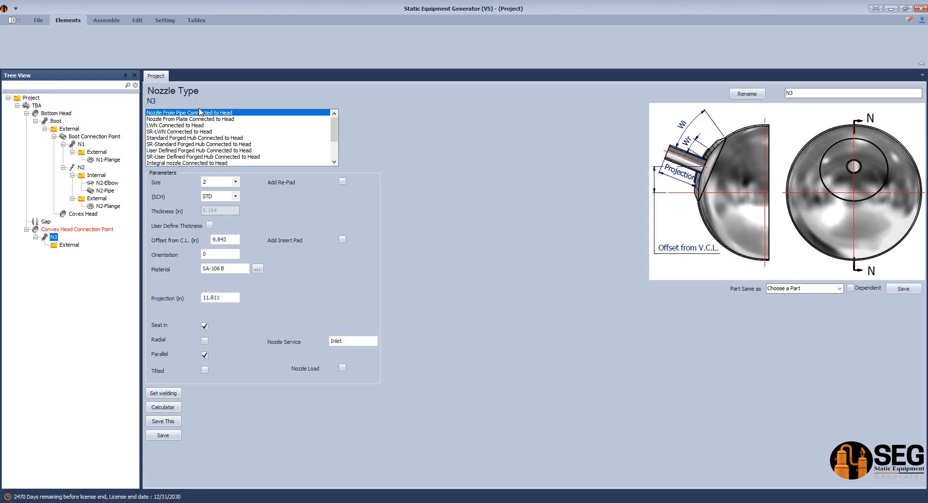
left_click(236, 182)
left_click(218, 237)
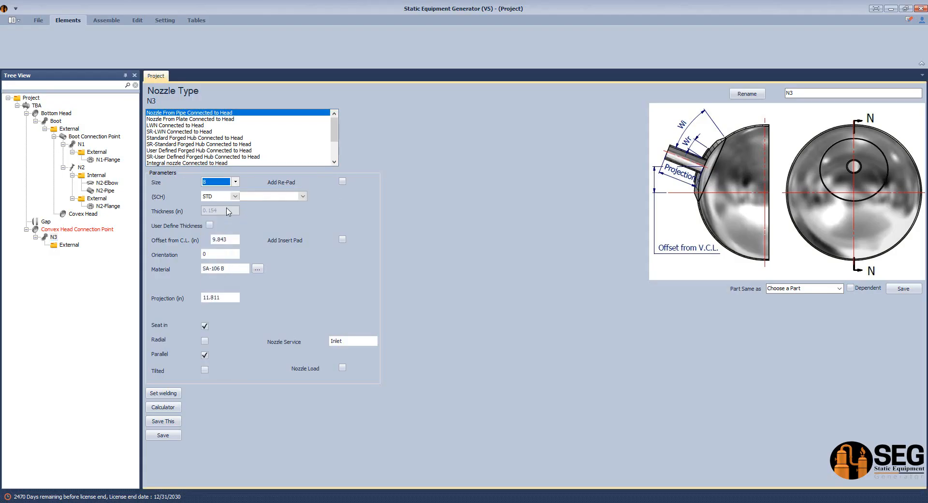
left_click(236, 195)
left_click(235, 240)
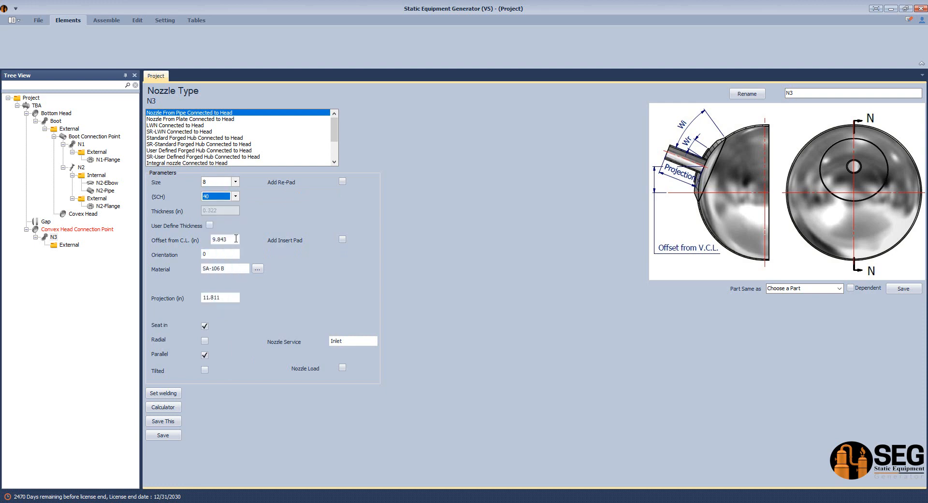
double_click(236, 238)
type("0")
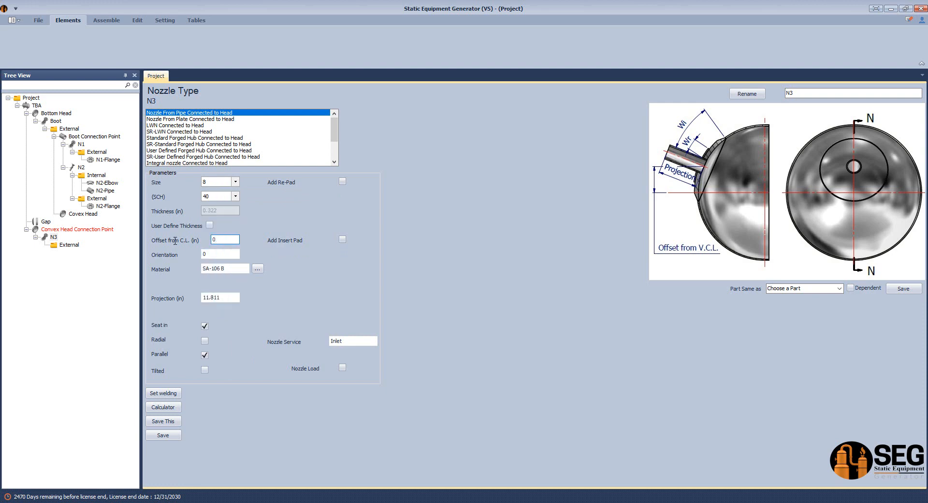
left_click(177, 435)
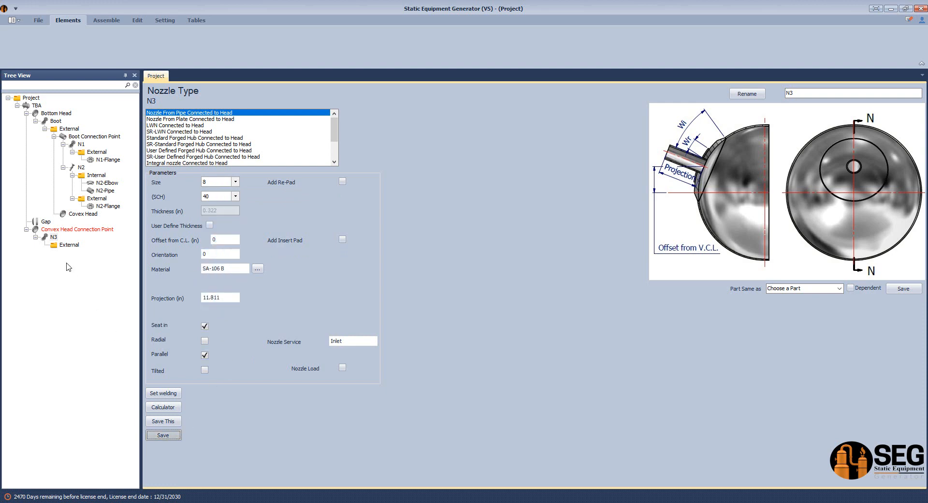
Add a flange named N3-Flange to the external attachments of nozzle N3
left_click(69, 245)
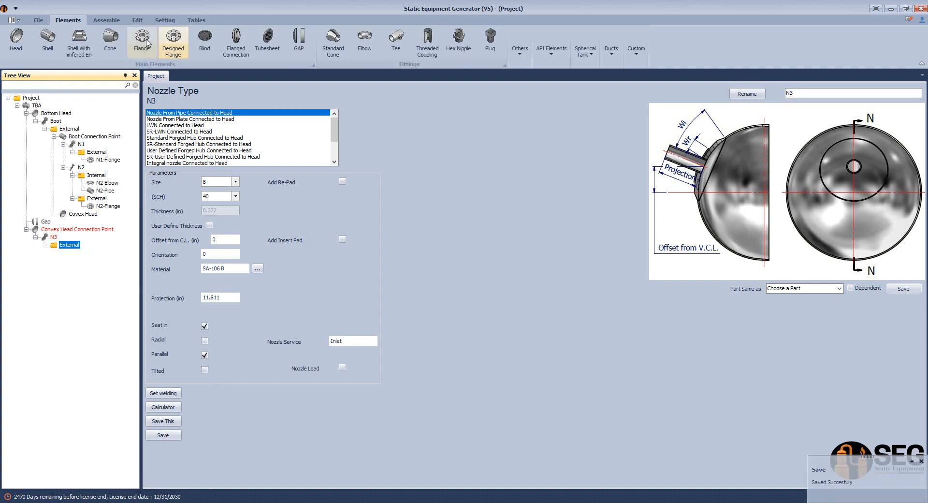
left_click(142, 39)
type("N3-Flange")
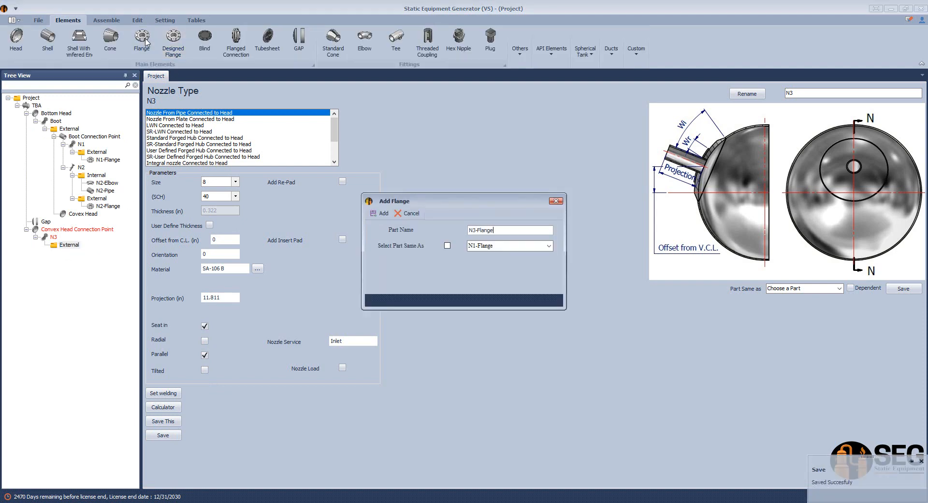
key("Return")
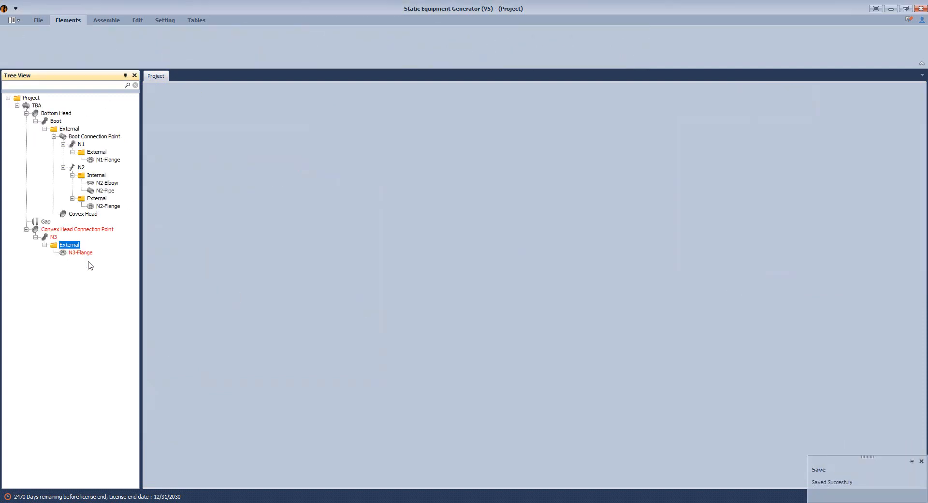
Define N3-Flange as Slip on-RF ASME B16.5, rating 150, size 8, with 0.5 in offset from the raised face, and save
left_click(78, 253)
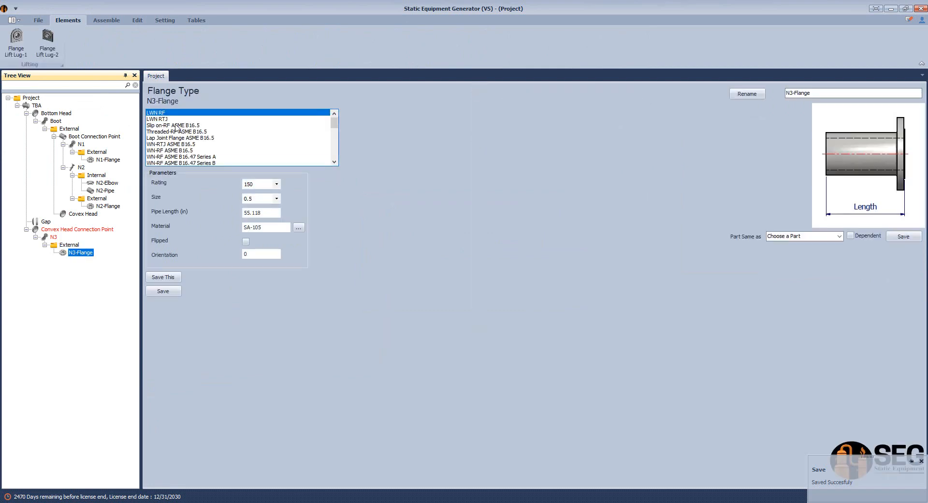
left_click(263, 203)
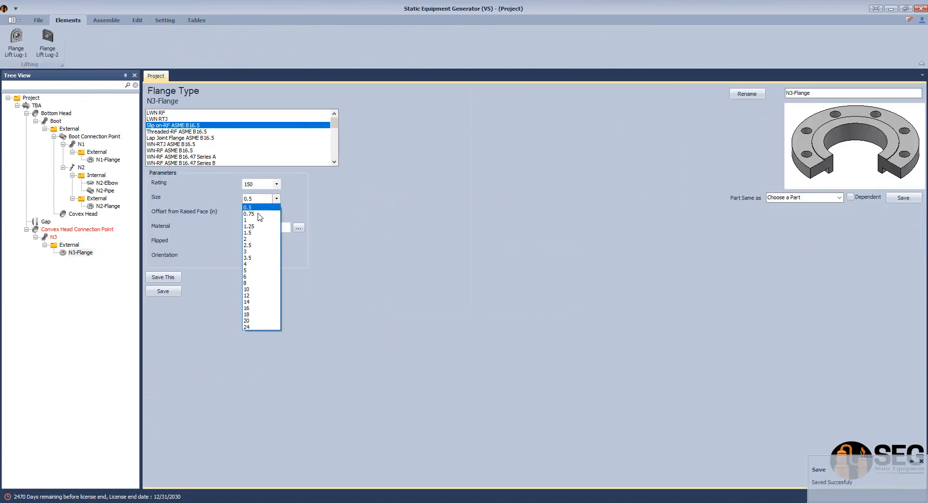
left_click(255, 284)
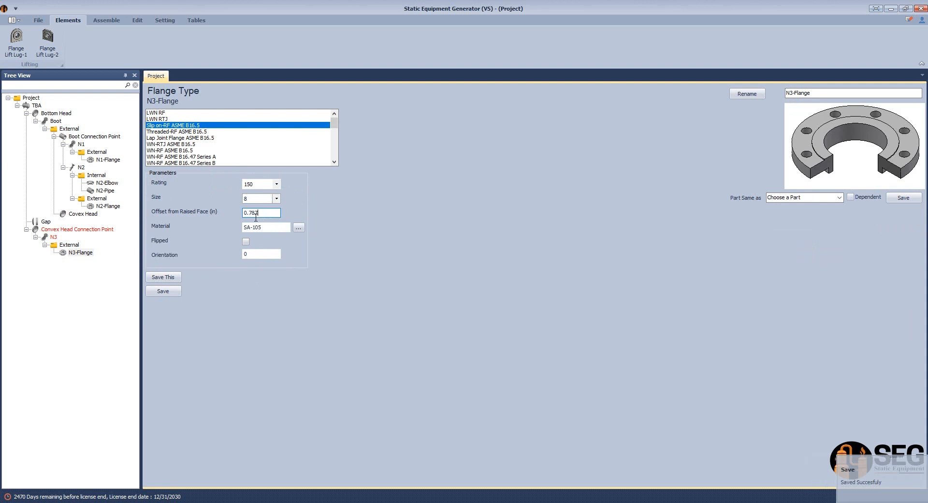
left_click_drag(271, 213, 251, 219)
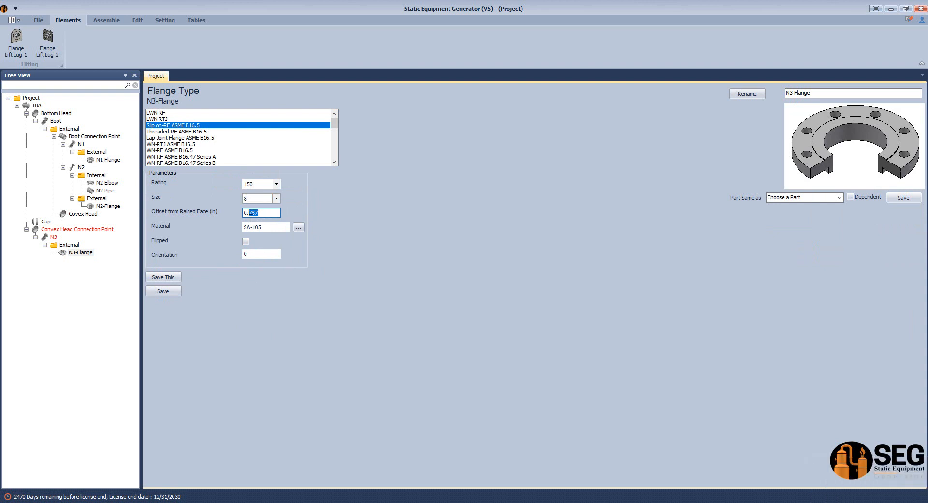
left_click(178, 290)
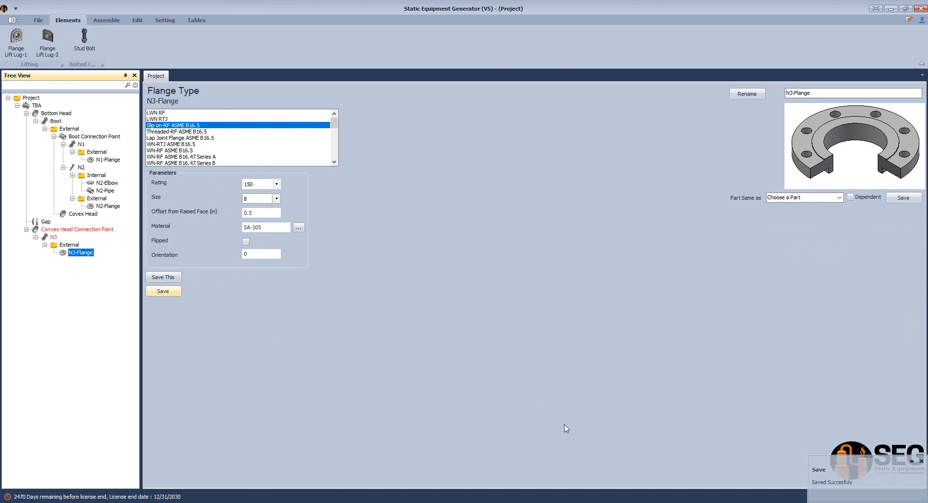
Open nozzle N3's parameters and look up the overall height down to the bottom nozzle's flange in Sketch.pdf
left_click(53, 237)
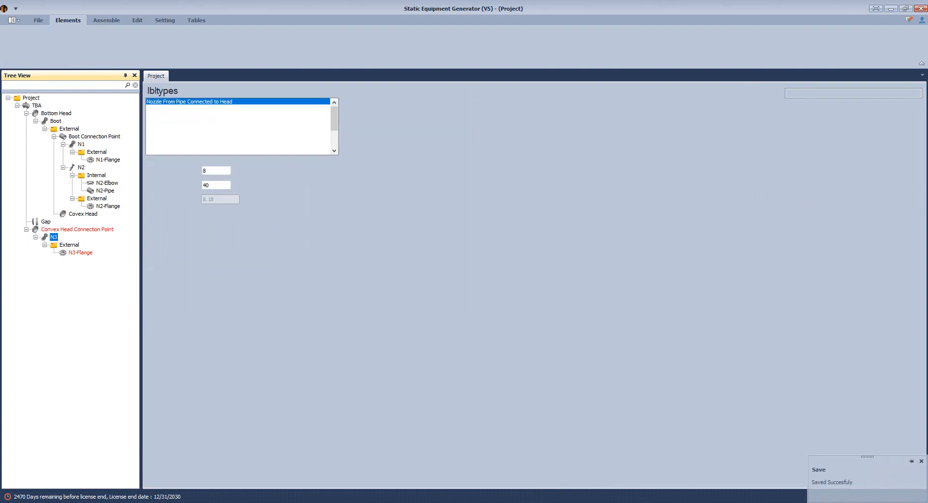
key("alt+Tab")
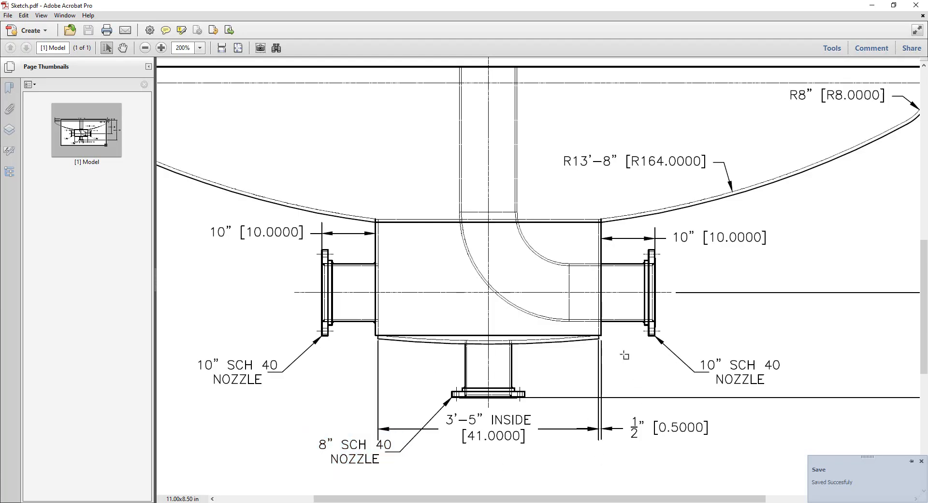
scroll(625, 356, "down", 3, "ctrl")
left_click_drag(823, 259, 916, 291)
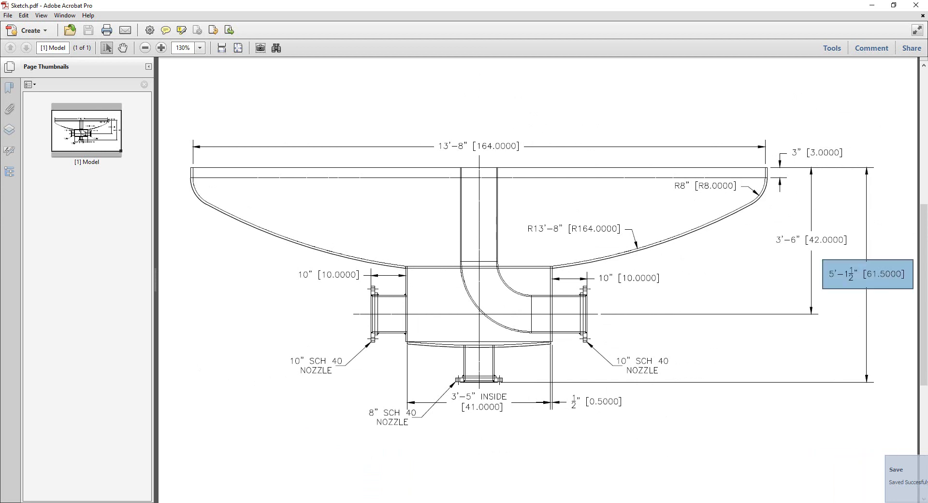
Switch to the Inventor drawing and examine the convex head's arc centre and its vertical offset from the bottom head's top edge
key("alt+Tab")
scroll(601, 371, "down", 5)
scroll(590, 364, "down", 4)
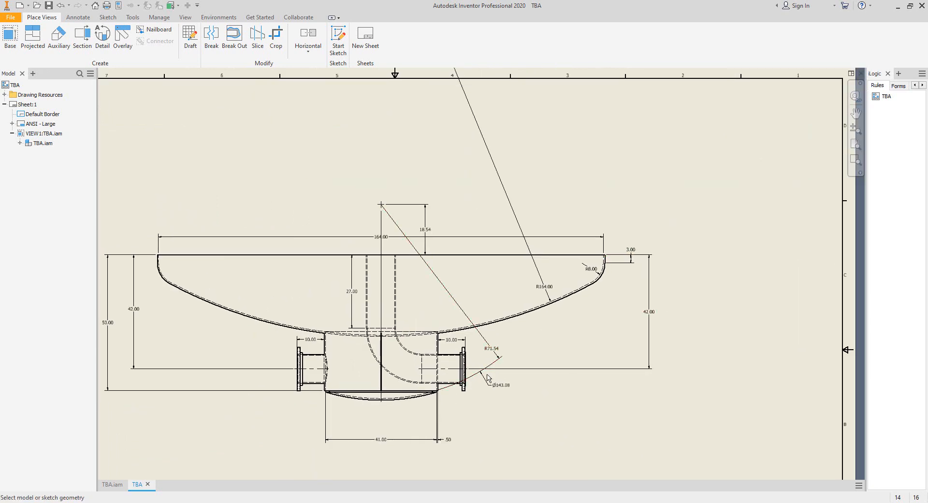
scroll(359, 228, "up", 3)
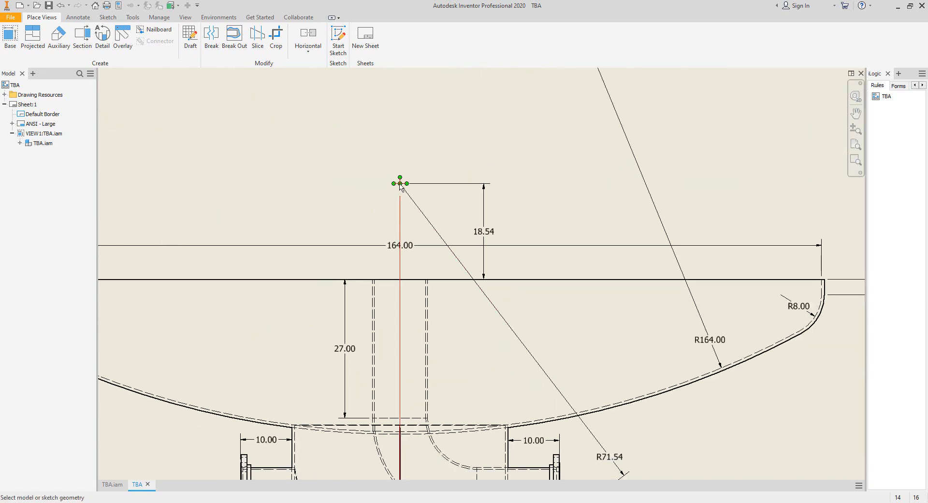
scroll(400, 184, "down", 2)
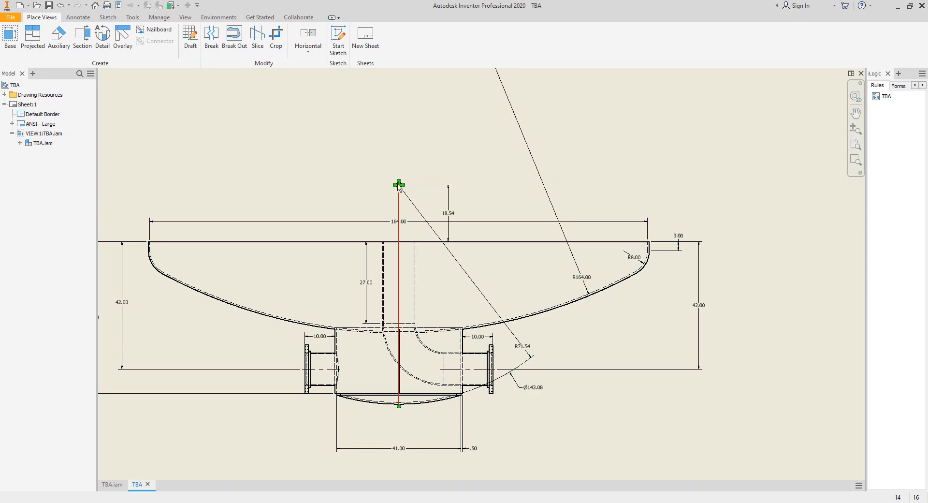
scroll(399, 183, "up", 5)
left_click(399, 181)
scroll(396, 181, "down", 4)
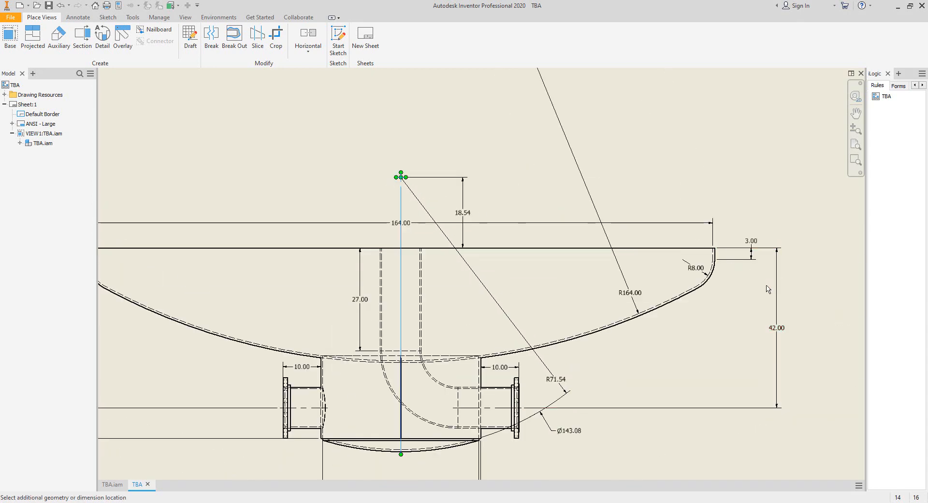
middle_click_drag(769, 289, 767, 274)
key("Escape")
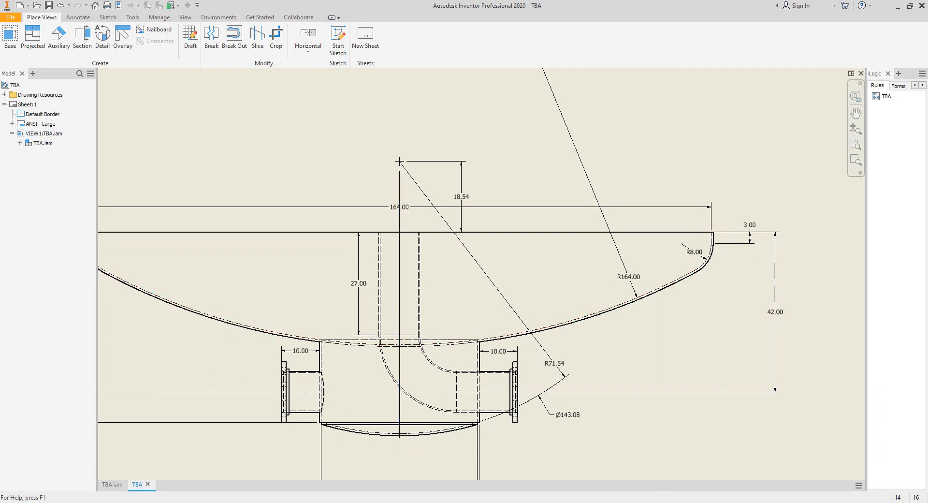
key("alt+Tab")
type("6")
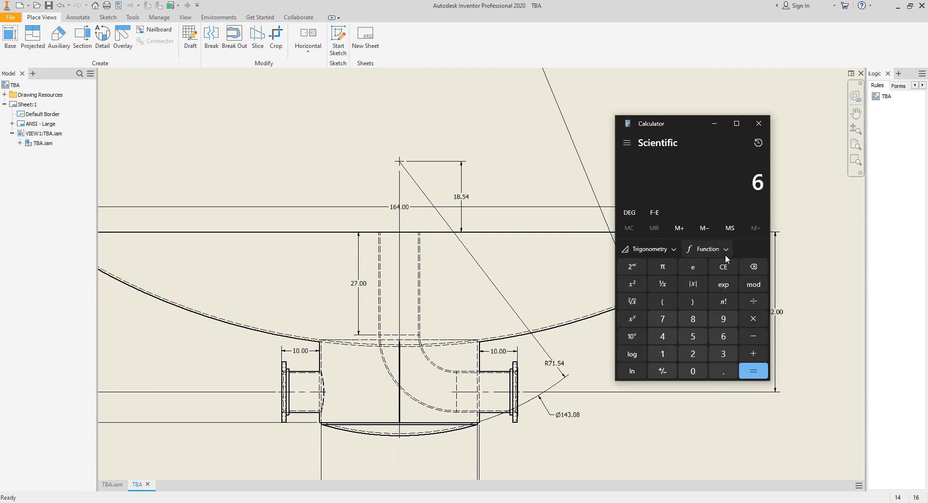
type("1.5")
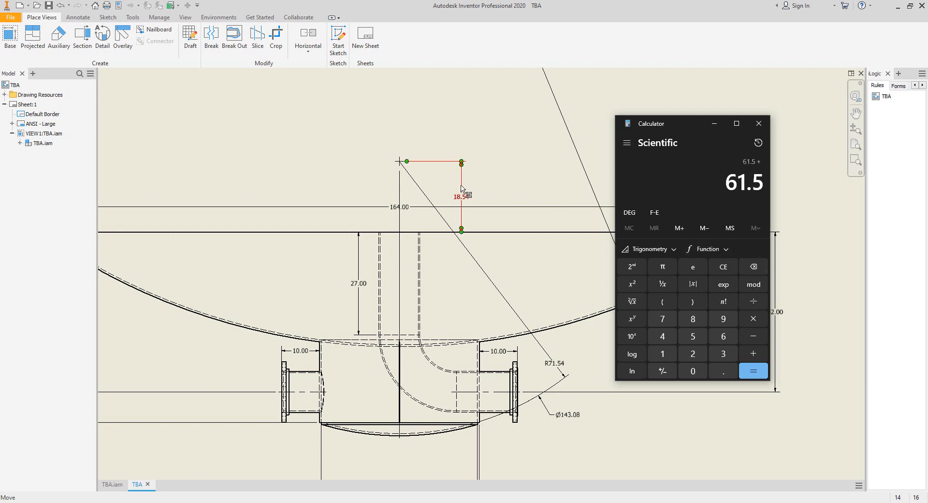
type("18.54")
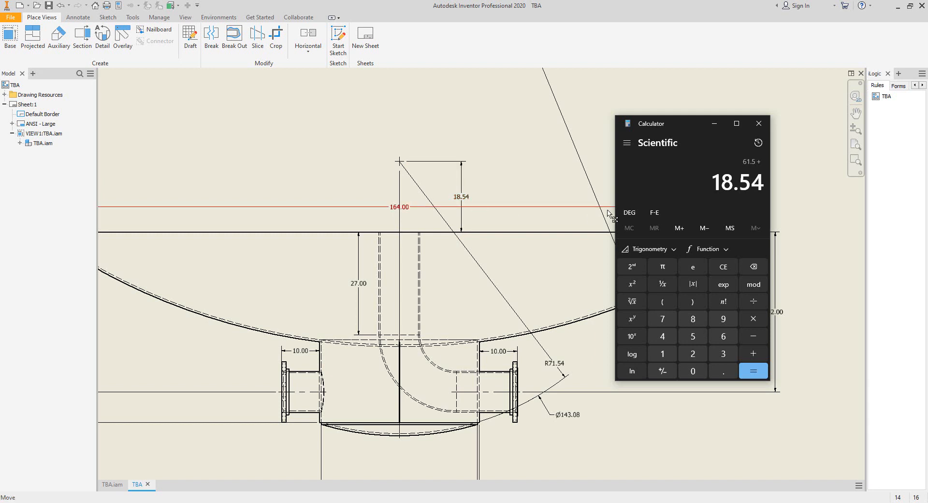
left_click_drag(647, 122, 646, 132)
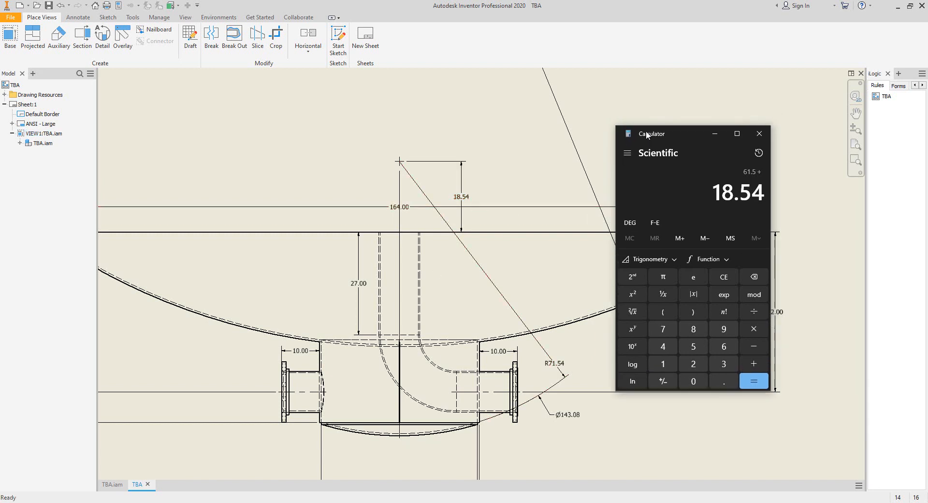
left_click(759, 133)
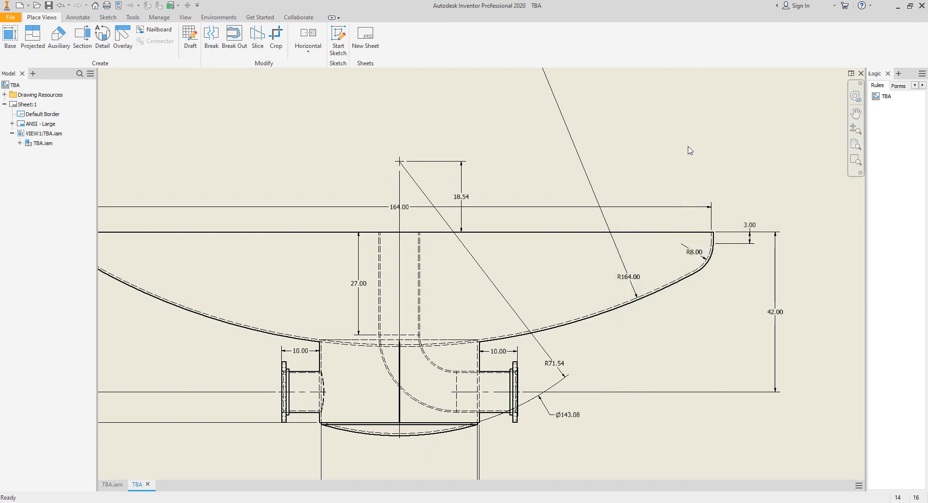
Add 61.5 and 18.54 in Calculator, copy the sum, and close Calculator
type("61.")
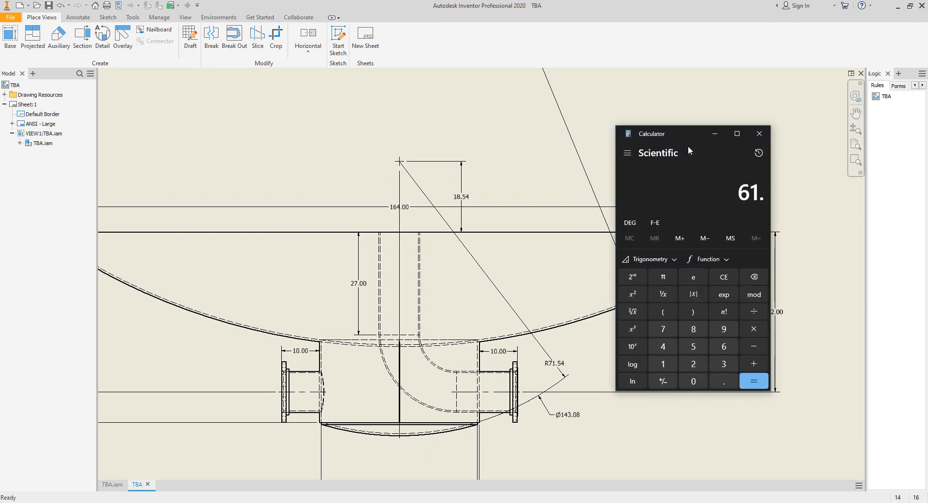
type("5 + ")
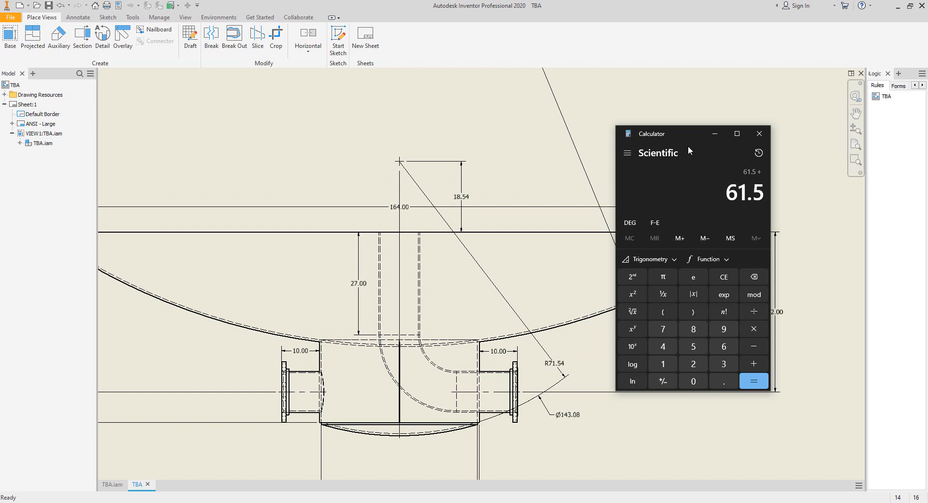
type("18")
type(".")
type("54")
key("Return")
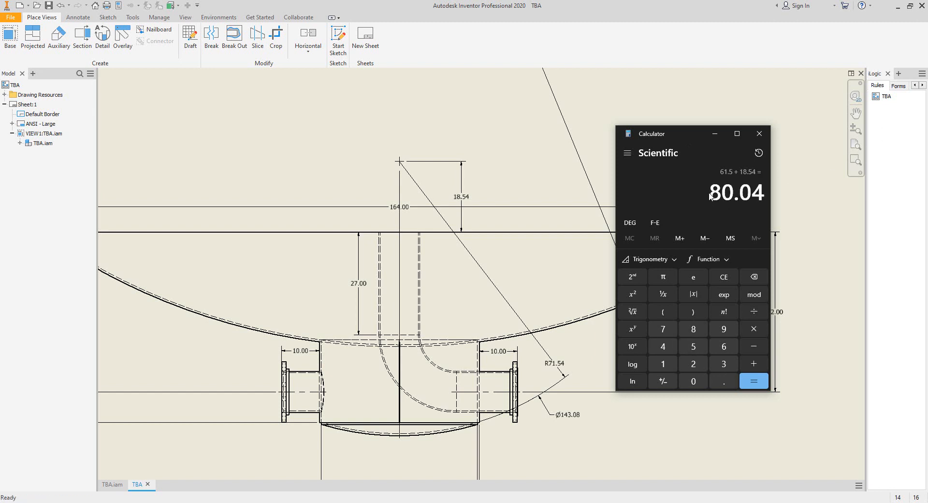
left_click_drag(712, 192, 771, 192)
key("ctrl+c")
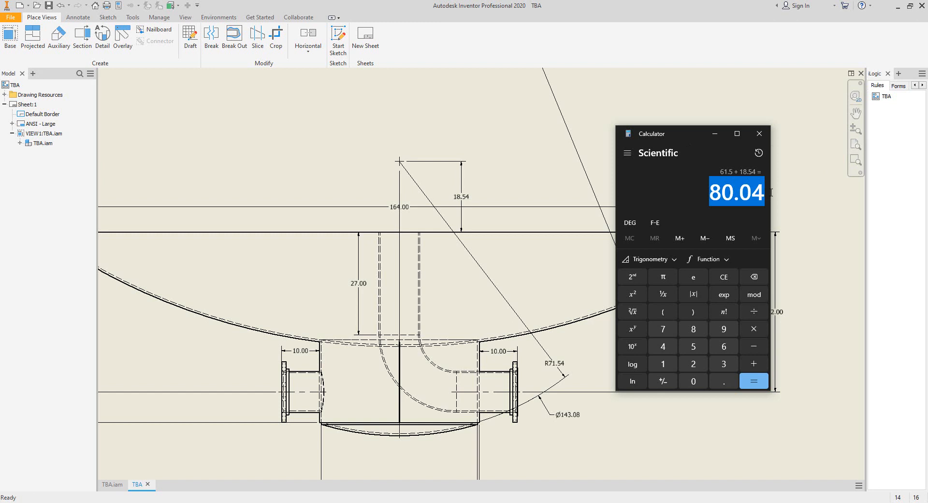
left_click(759, 134)
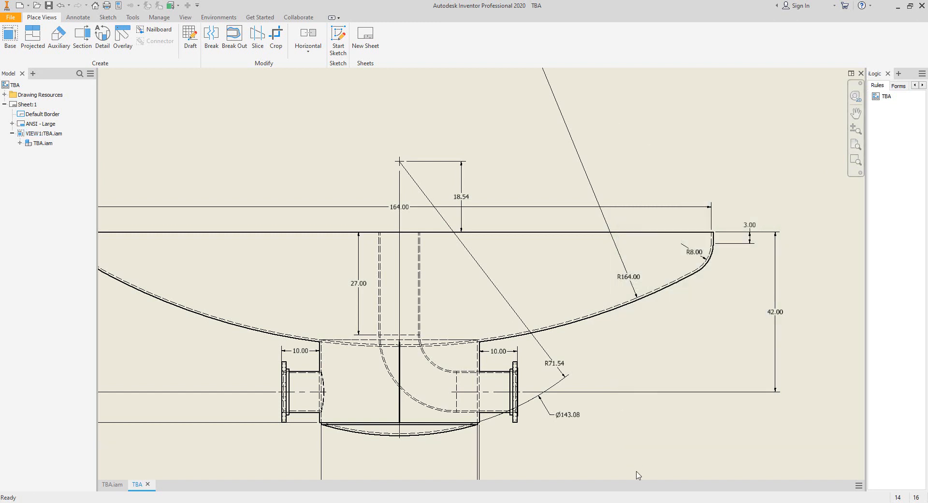
In Static Equipment Generator, calculate nozzle N3's projection using a projection from V.C.L. of 80.04 in, and save it
key("alt+Tab")
left_click(163, 408)
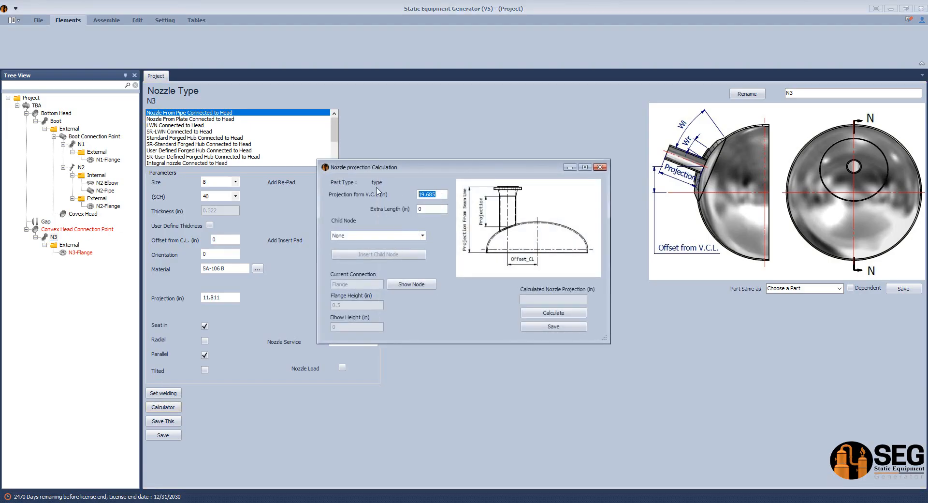
key("ctrl+v")
left_click(560, 314)
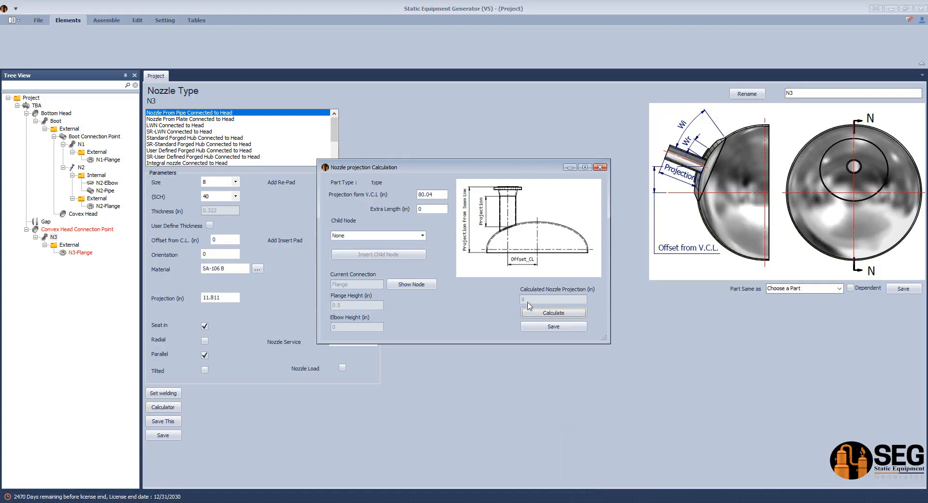
left_click(544, 329)
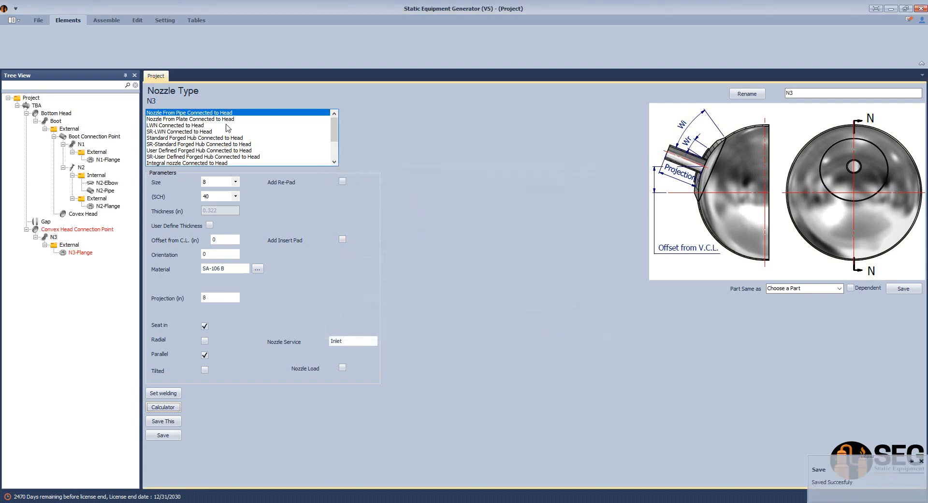
Start the Inventor assembly generation, then switch to Inventor and open the TBA drawing
left_click(104, 21)
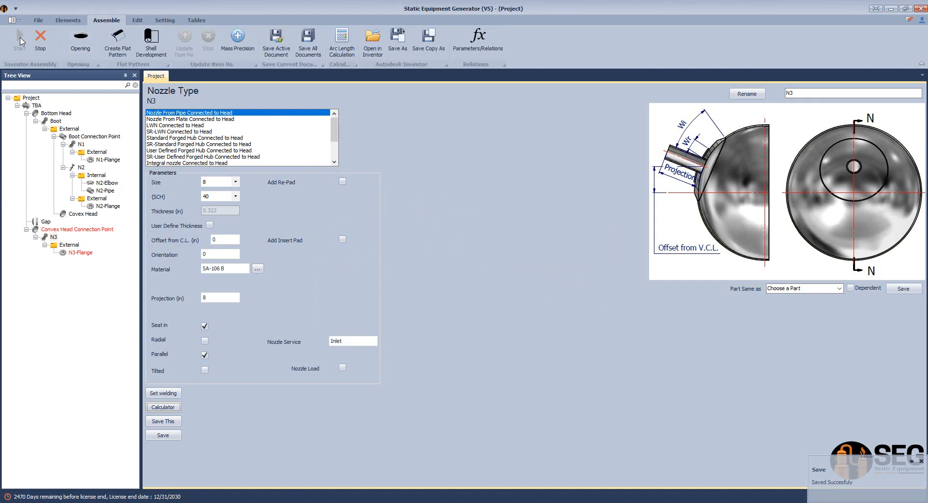
left_click(629, 502)
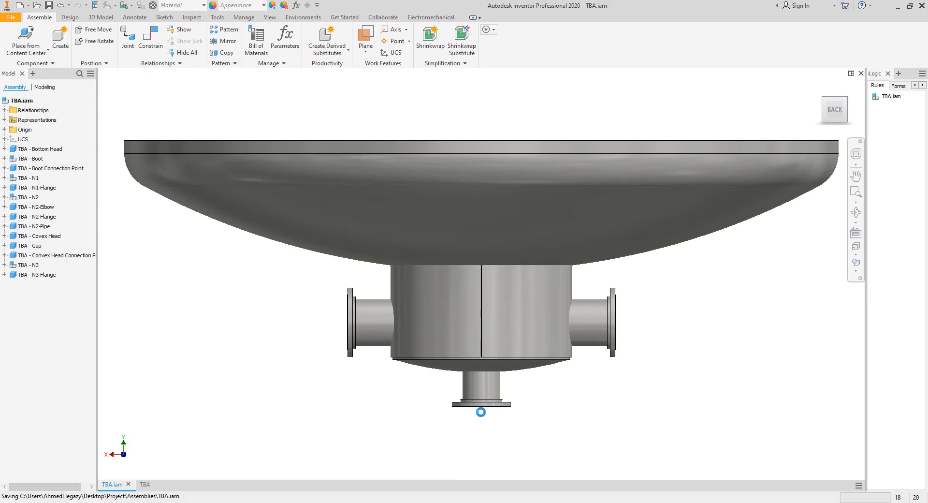
left_click(145, 484)
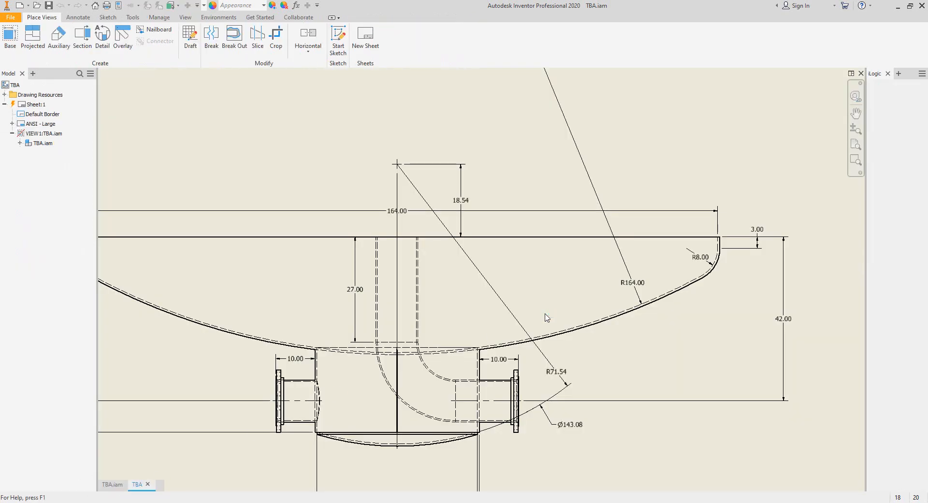
Dimension the overall height from the bottom head's top edge down to N3-Flange's raised face, placed outside the 50.00 dimension
scroll(483, 440, "up", 5)
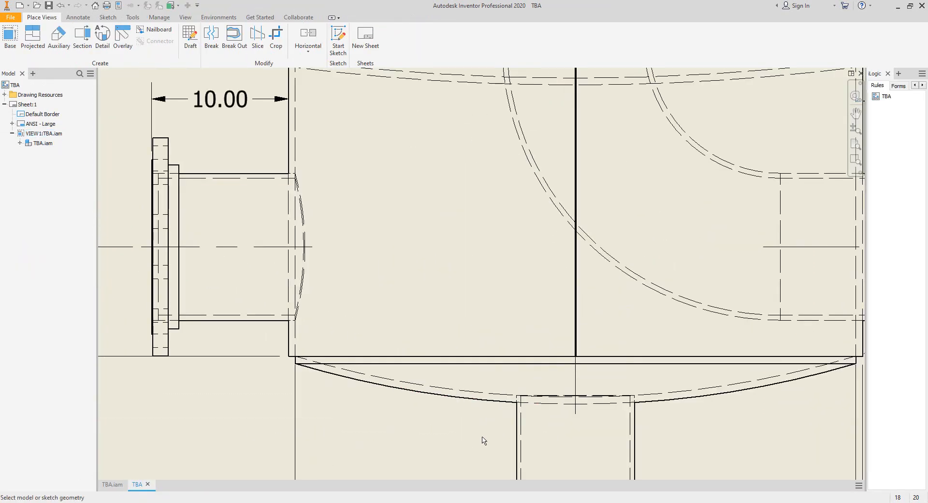
middle_click_drag(543, 361, 539, 187)
scroll(512, 355, "up", 5)
left_click(537, 301)
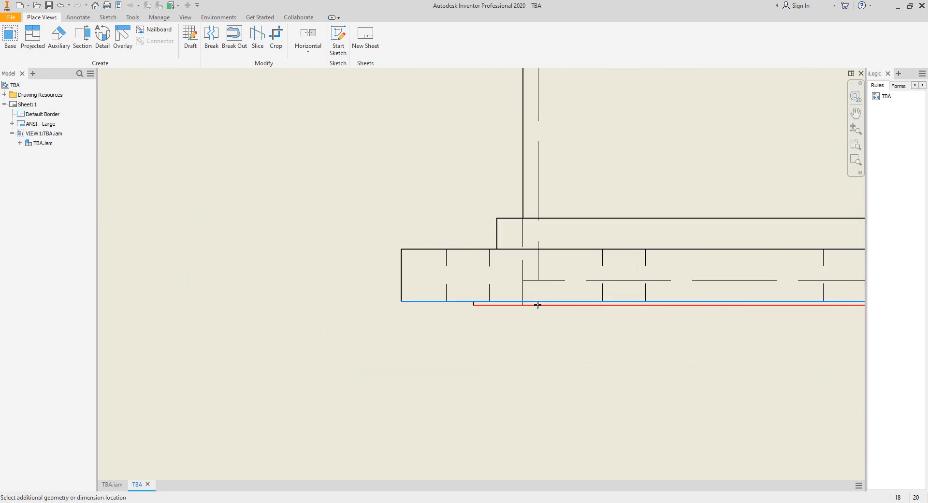
key("Escape")
key("d")
left_click(537, 305)
scroll(535, 312, "down", 5)
scroll(451, 312, "down", 4)
middle_click_drag(295, 200, 361, 250)
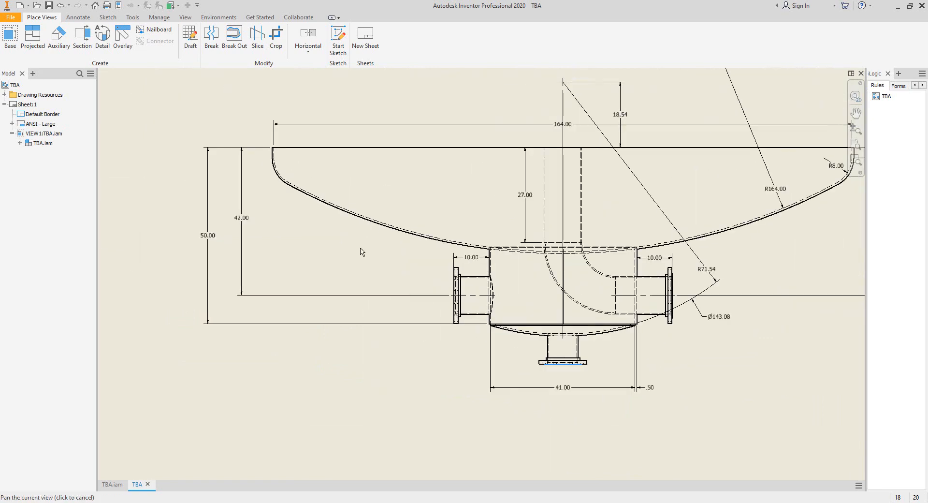
left_click(296, 148)
left_click(169, 270)
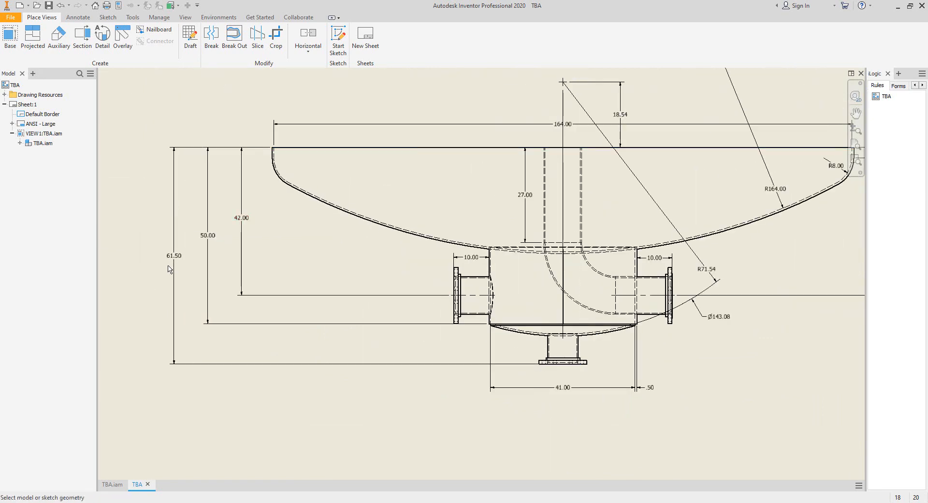
scroll(170, 269, "up", 5)
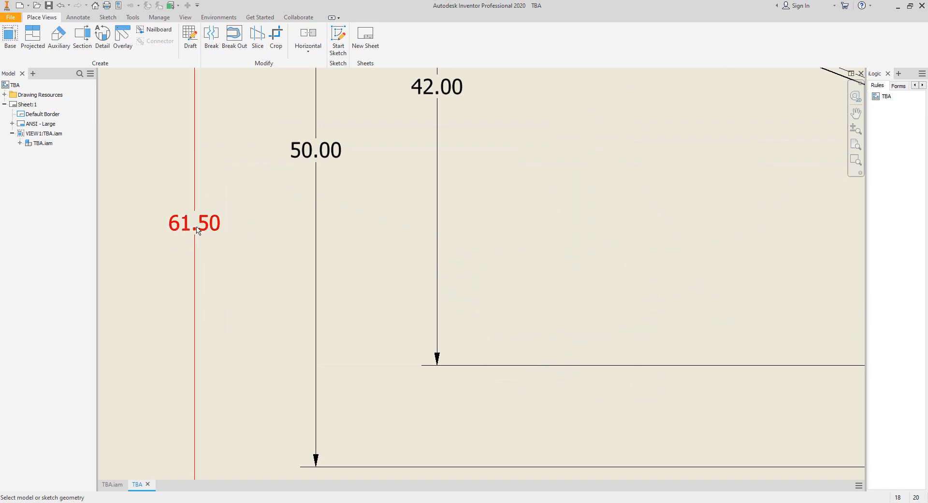
scroll(197, 231, "down", 5)
Dimension the vertical distance from the convex head's arc centre to N3-Flange's raised face, outside the overall height dimension
left_click(546, 112)
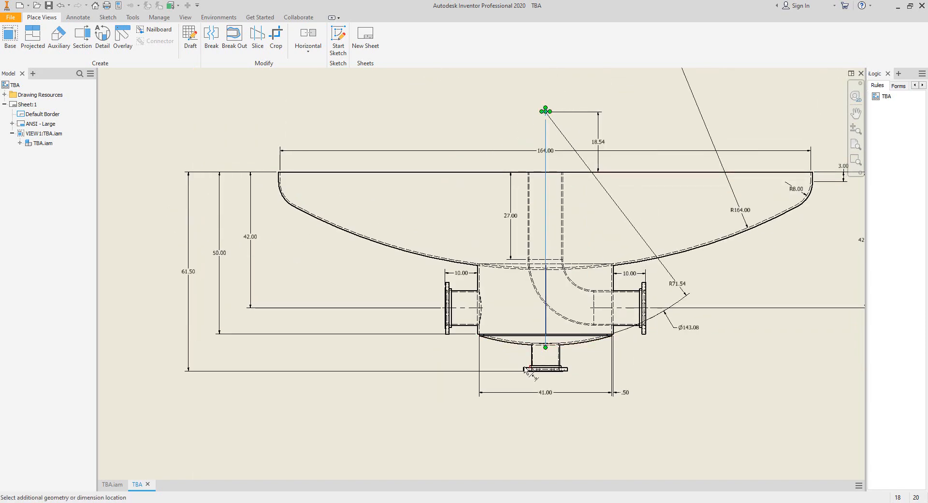
scroll(525, 370, "up", 8)
key("Escape")
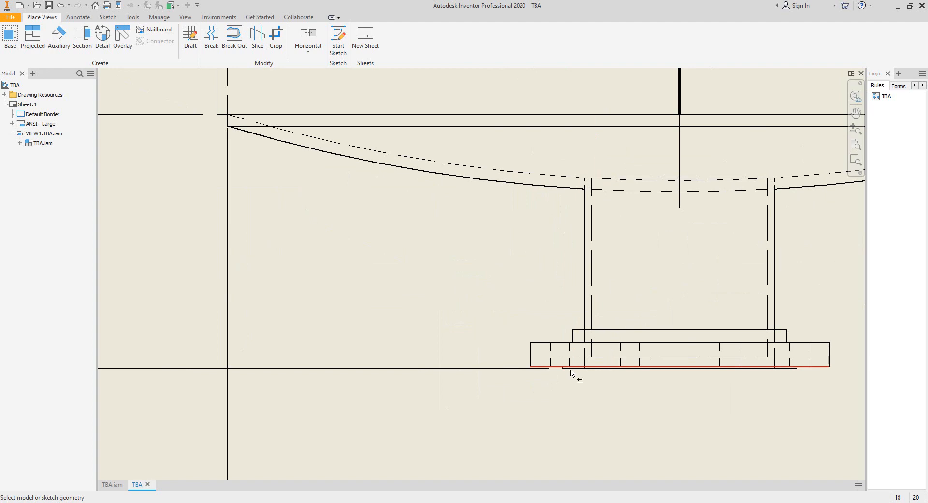
left_click(571, 369)
scroll(571, 369, "down", 5)
scroll(629, 271, "up", 5)
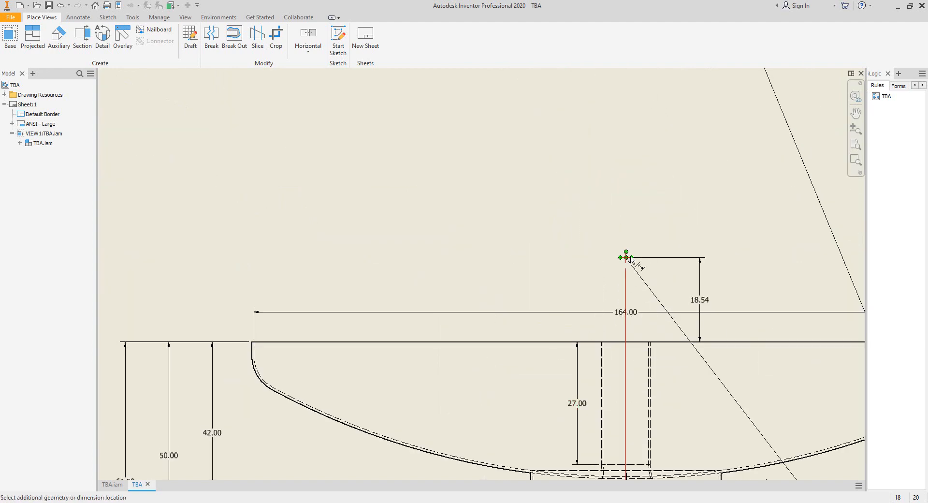
left_click(628, 258)
scroll(580, 280, "down", 5)
scroll(481, 305, "up", 4)
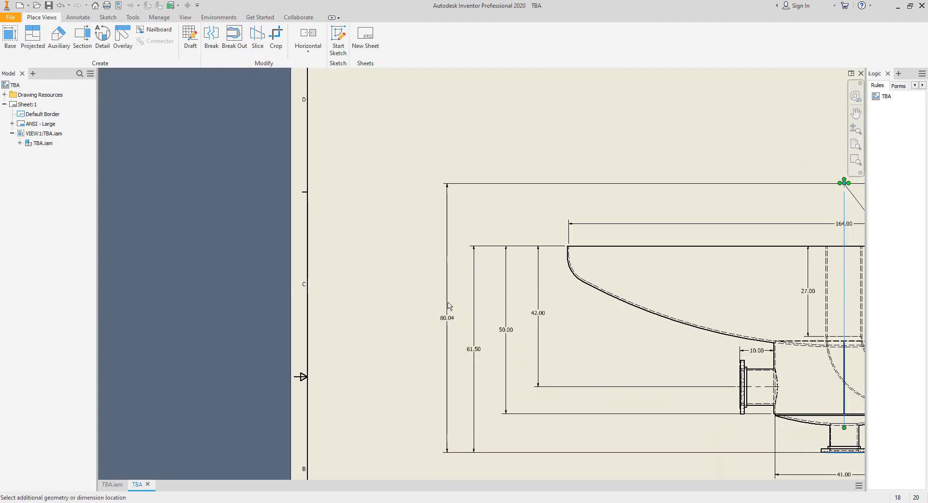
left_click(439, 312)
middle_click_drag(453, 323, 247, 286)
scroll(398, 312, "up", 4)
scroll(394, 283, "down", 6)
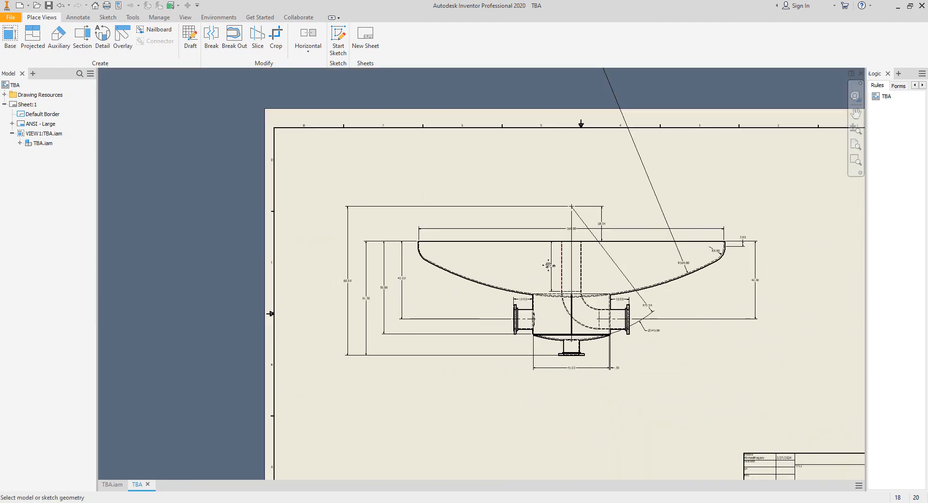
middle_click_drag(549, 265, 441, 303)
scroll(500, 252, "up", 5)
right_click(526, 216)
left_click(535, 221)
scroll(520, 247, "down", 4)
middle_click_drag(556, 224, 603, 196)
scroll(506, 209, "up", 6)
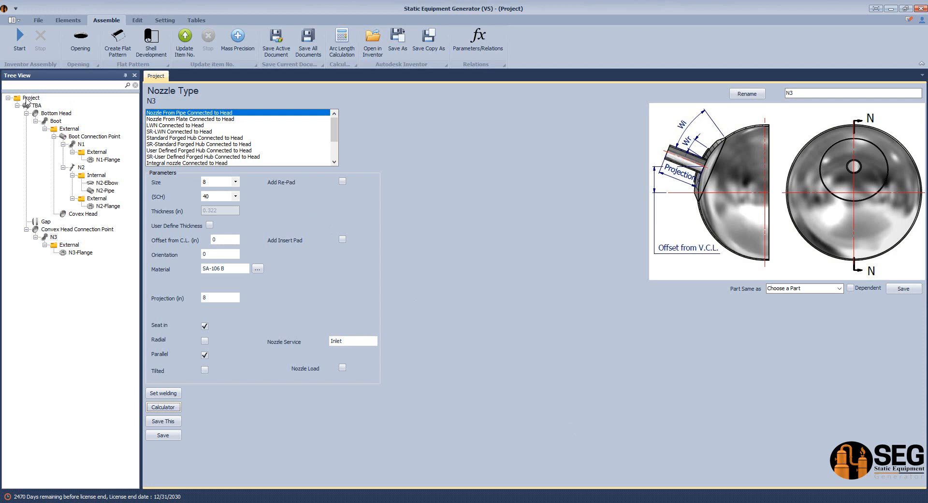
Switch to Static Equipment Generator and add a shell named Can-1 to the TBA vessel
left_click(36, 108)
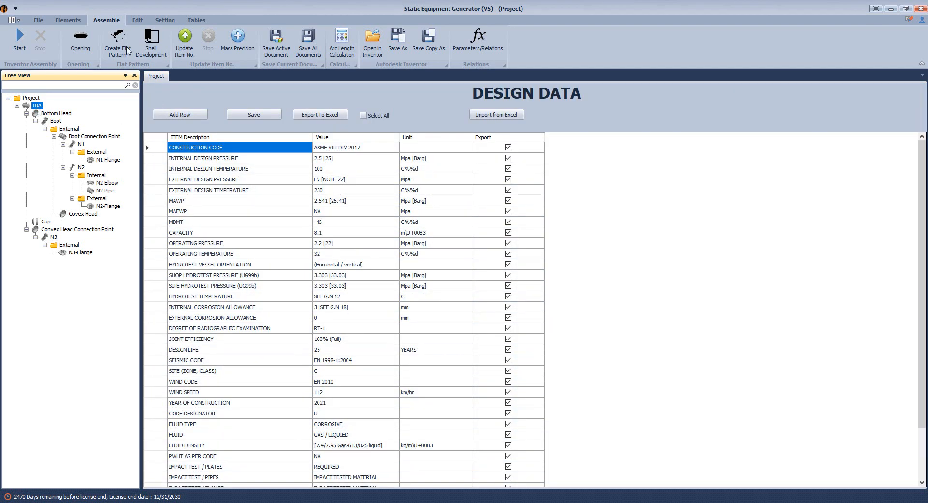
left_click(68, 20)
left_click(47, 41)
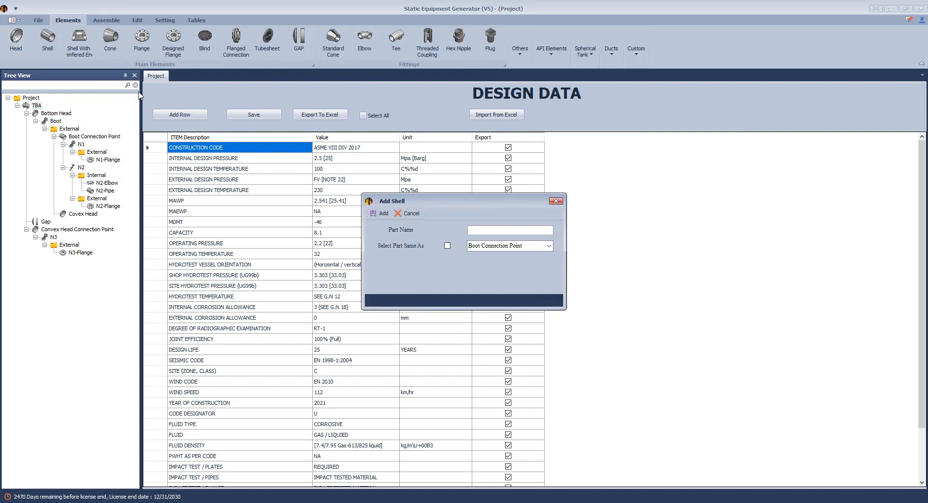
type("Can-1")
key("Return")
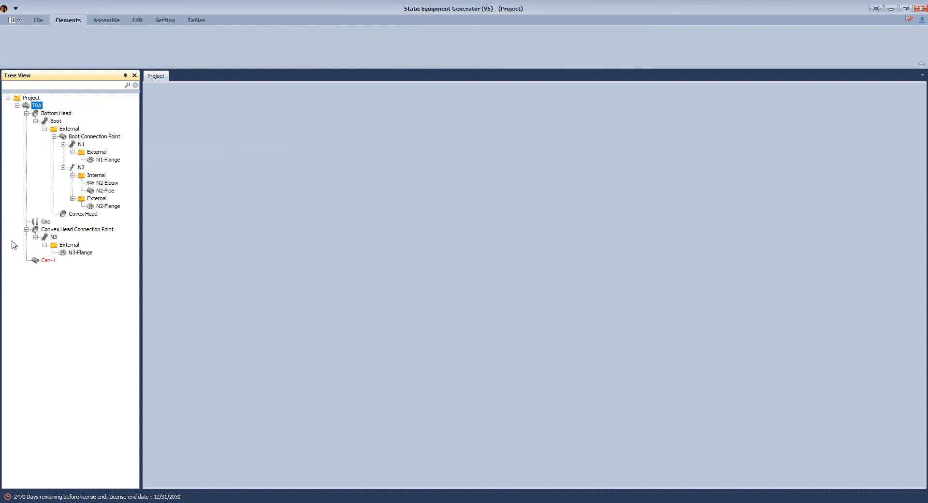
Set Can-1's type to Shell and its inner diameter to 164 in, following the diameter in Sketch.pdf
left_click(48, 261)
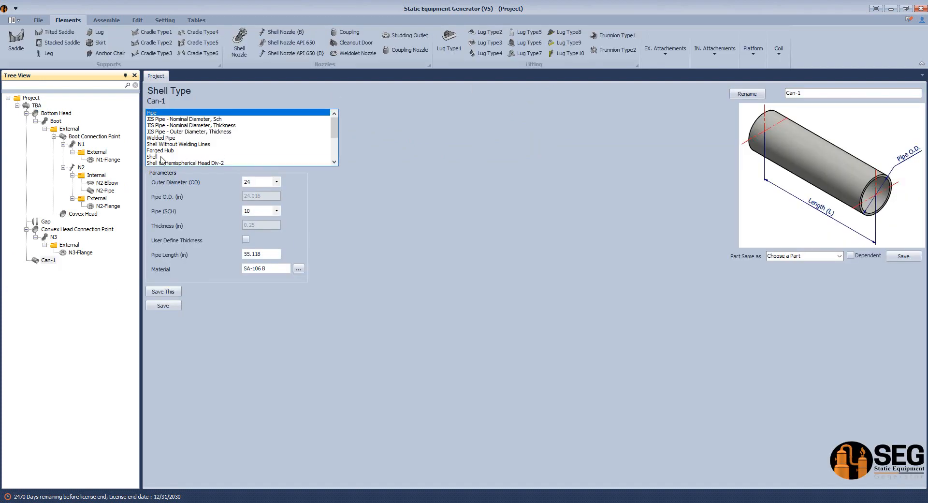
left_click(160, 156)
key("alt+Tab")
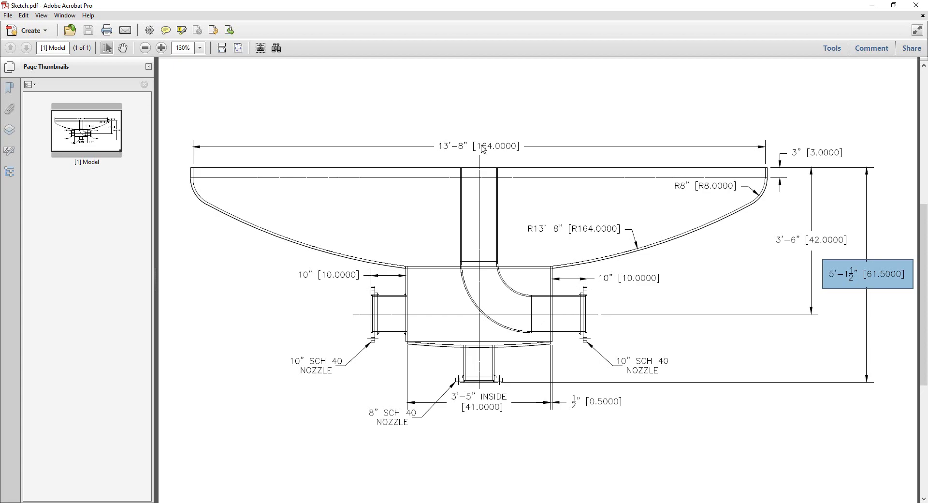
left_click(871, 6)
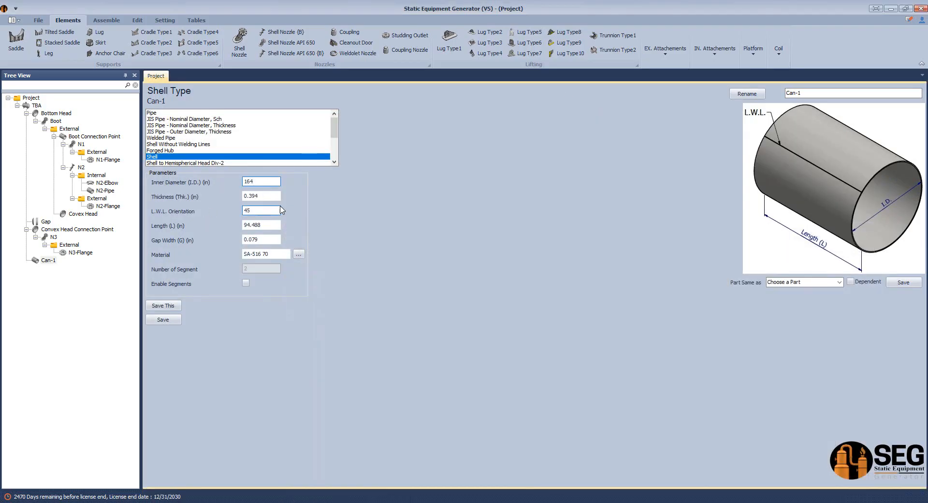
Set Can-1's thickness to 0.5 in and length to 100 in, and save the shell
left_click_drag(259, 196, 252, 201)
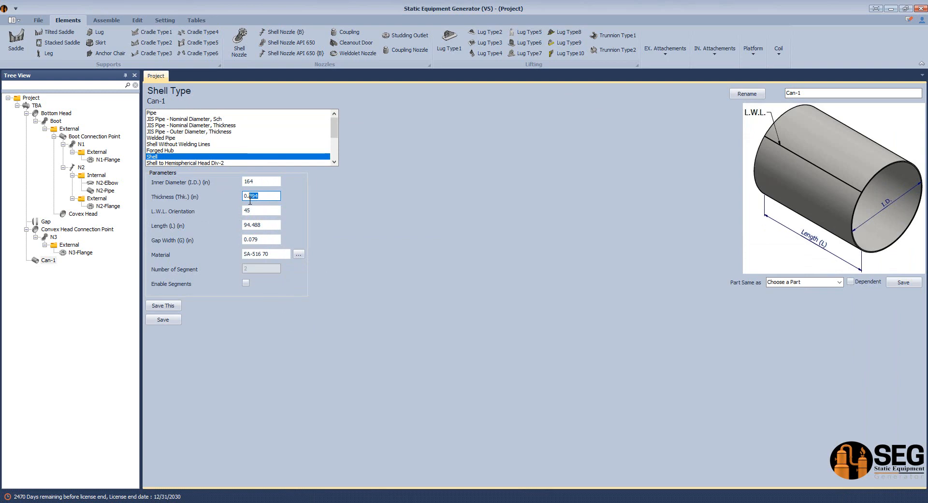
type("5")
key("Tab")
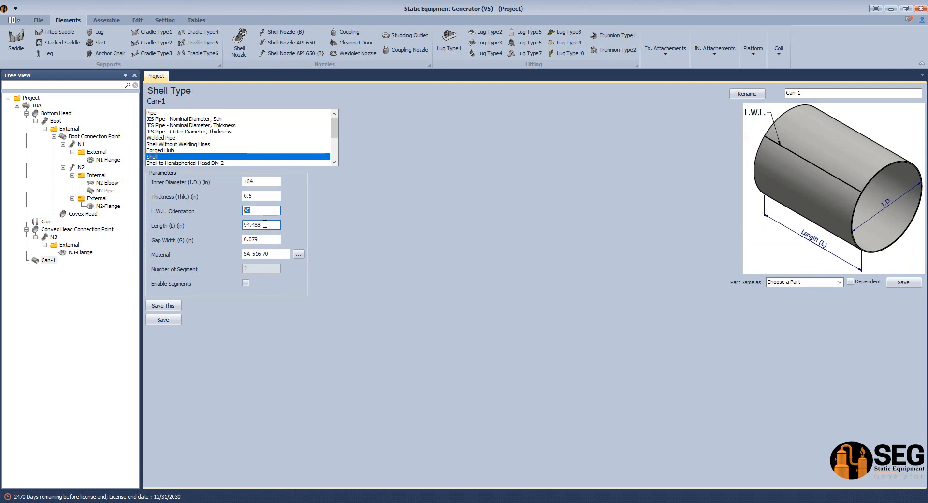
key("Tab")
type("100")
key("Tab")
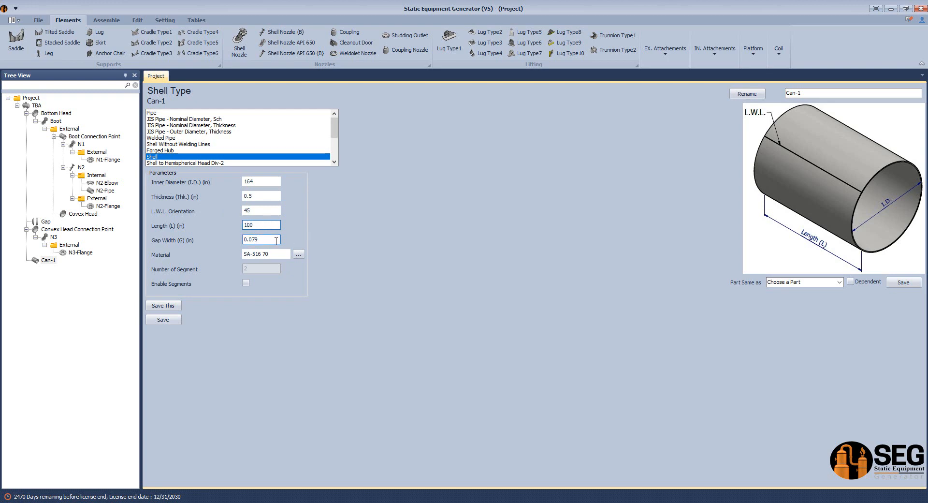
left_click(159, 321)
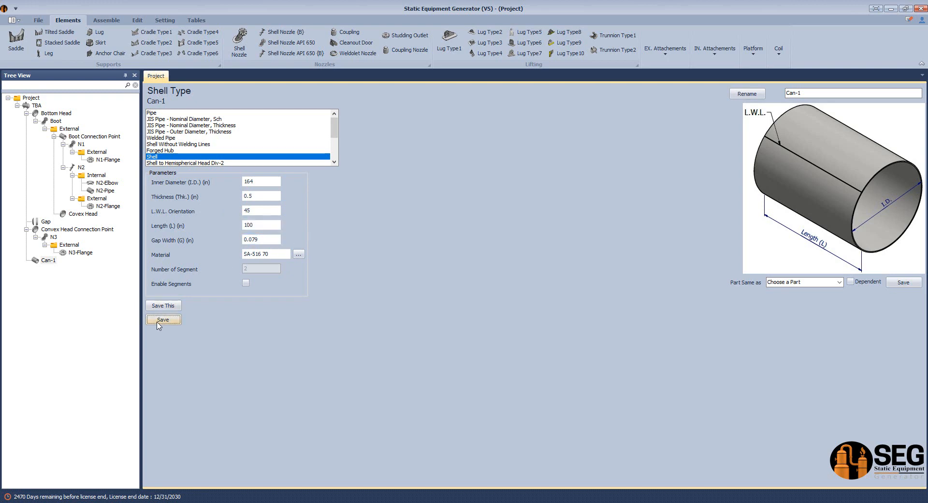
Generate the Inventor assembly with Can-1 and check the shell's offset from the bottom head in the TBA drawing
left_click(107, 20)
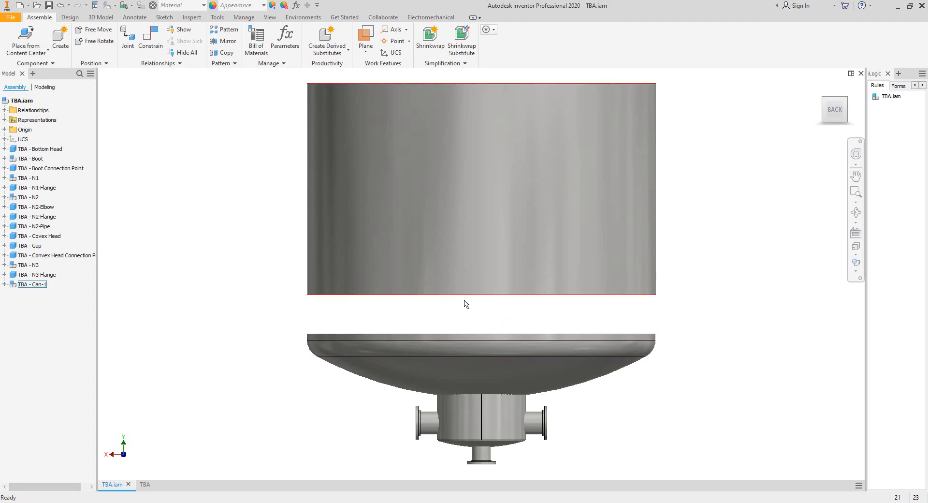
left_click(145, 484)
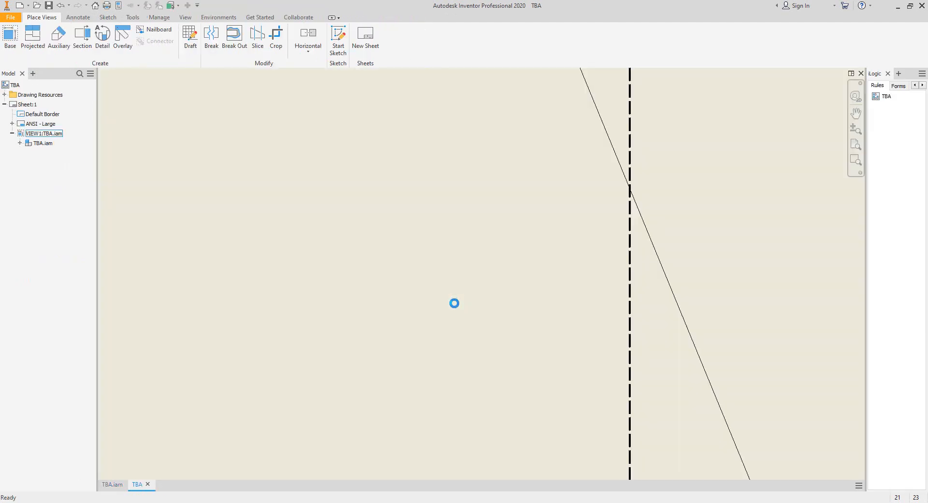
scroll(456, 302, "up", 6)
mouse_move(462, 378)
middle_mouse_down()
mouse_move(456, 301)
mouse_move(484, 256)
middle_mouse_up()
scroll(456, 303, "down", 3)
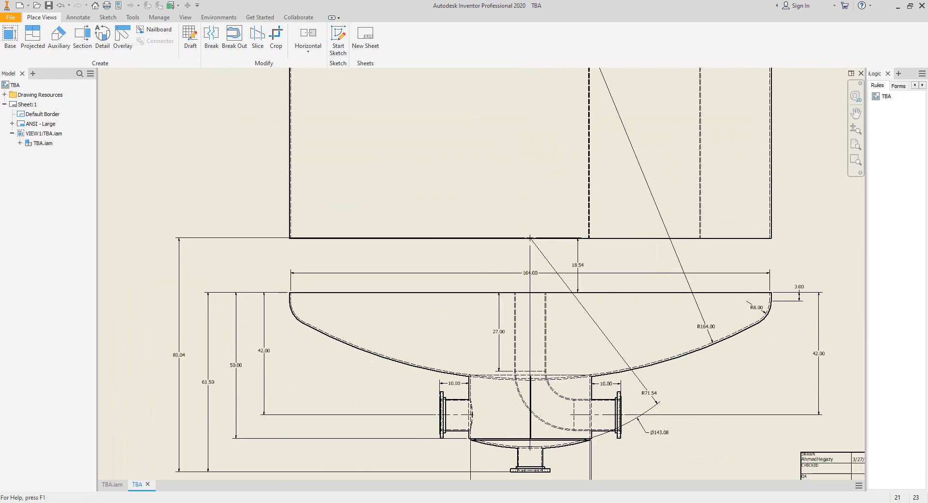
Switch to Static Equipment Generator, add a gap element named Gap-2 to the TBA vessel and open its parameters
left_click(653, 502)
left_click(36, 106)
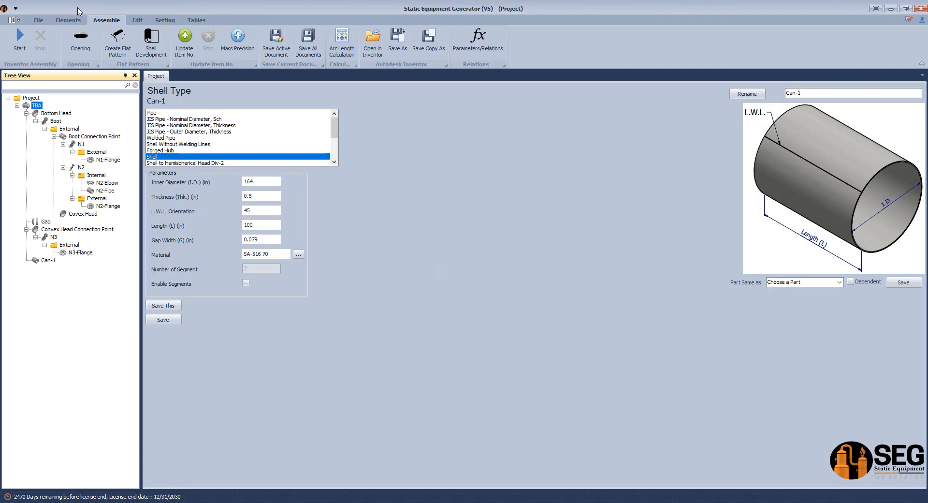
left_click(71, 22)
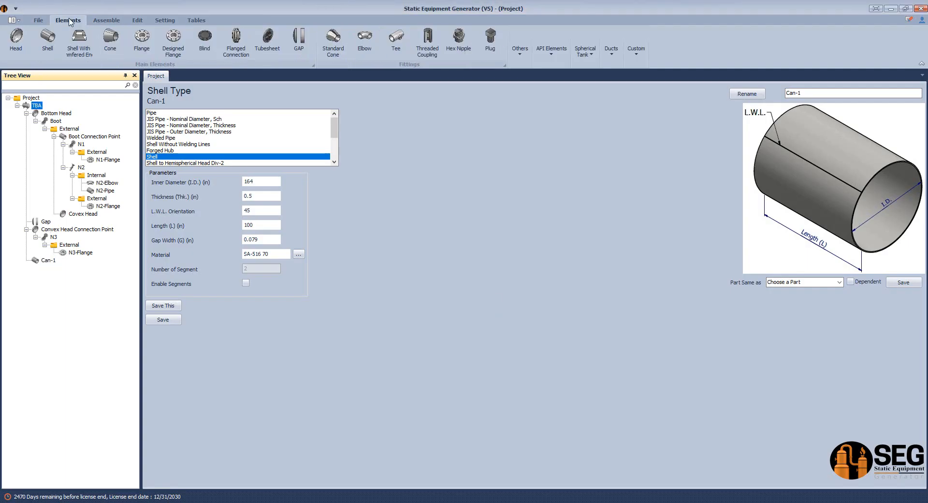
left_click(304, 41)
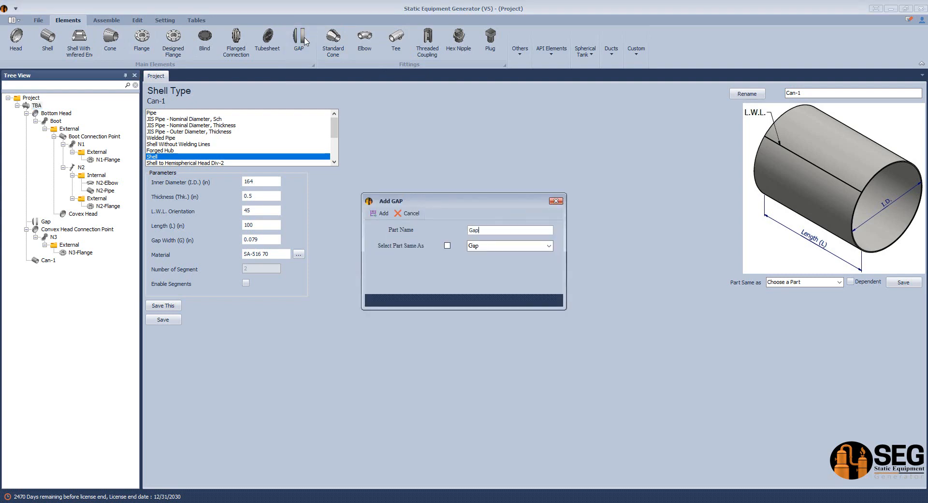
left_click(381, 214)
left_click(50, 269)
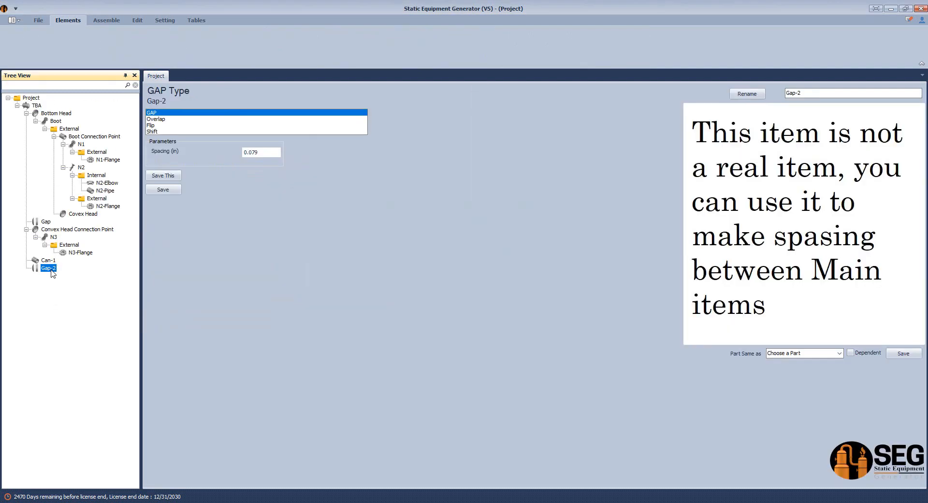
Set Gap-2's type to Overlap with an 18.54 in overlap and save it
left_click(156, 119)
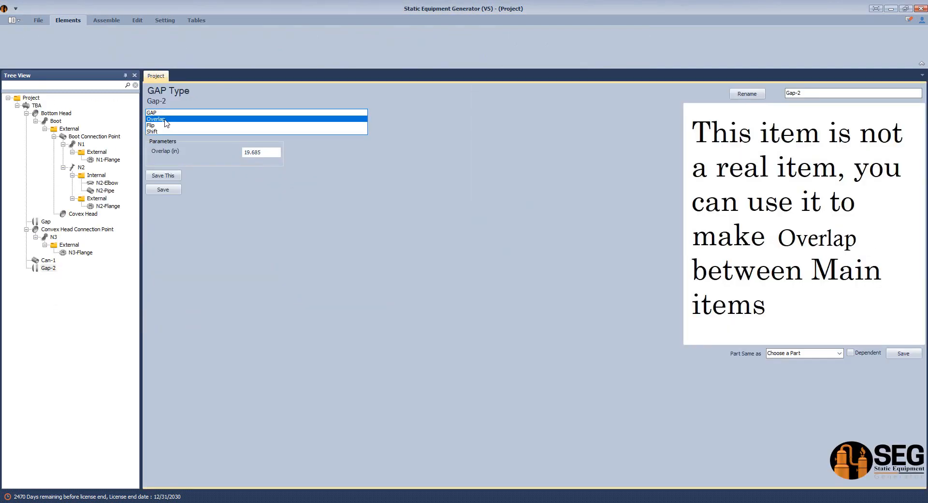
left_click_drag(267, 154, 220, 154)
type("1")
left_click(165, 190)
Move Gap-2 before Can-1 in the TBA vessel's element order
left_click(51, 268)
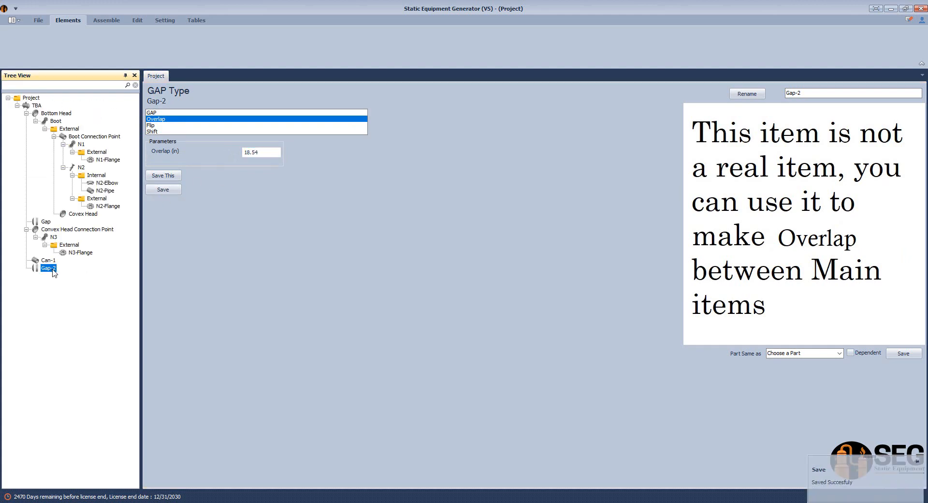
right_click(51, 268)
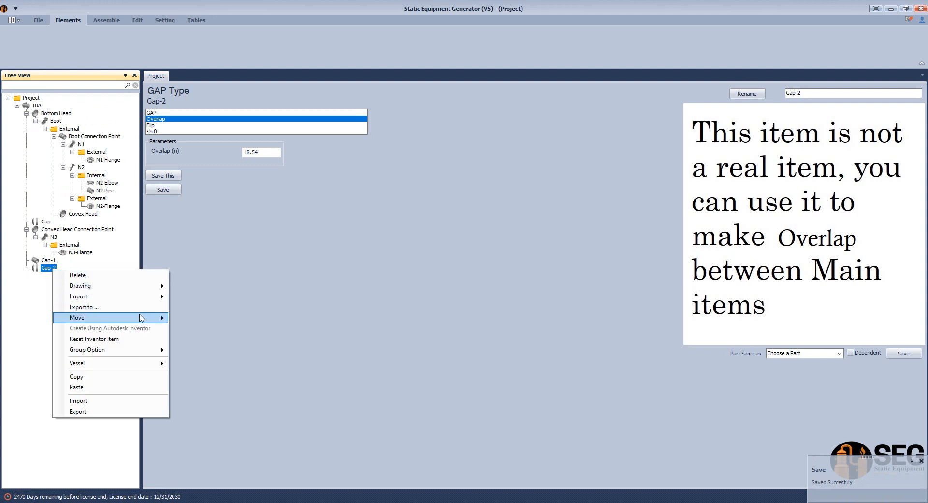
mouse_move(141, 319)
left_click(224, 329)
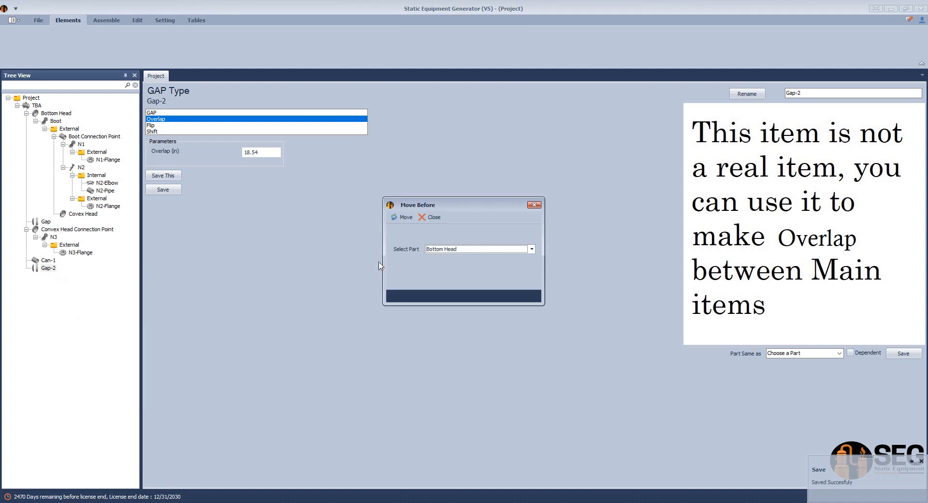
left_click(446, 250)
left_click(448, 258)
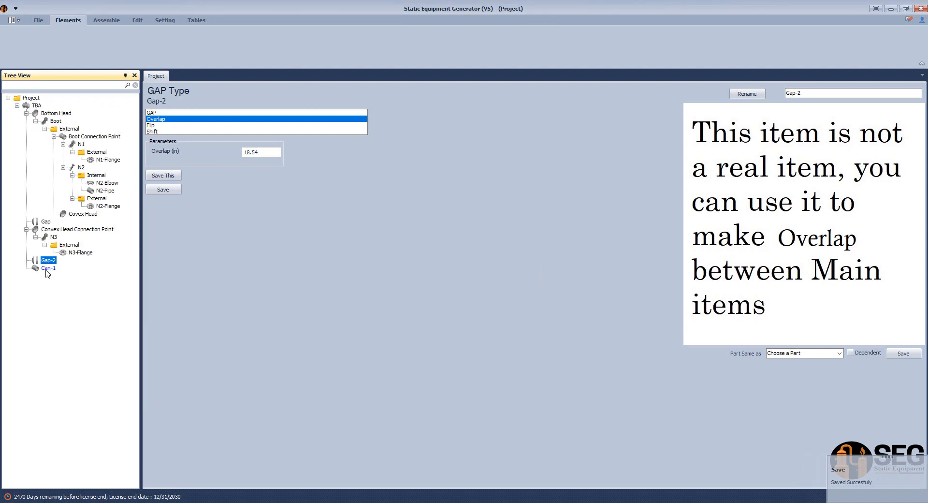
Regenerate the assembly, switch to Inventor and check Can-1's seating on the bottom head
left_click(106, 20)
left_click(40, 42)
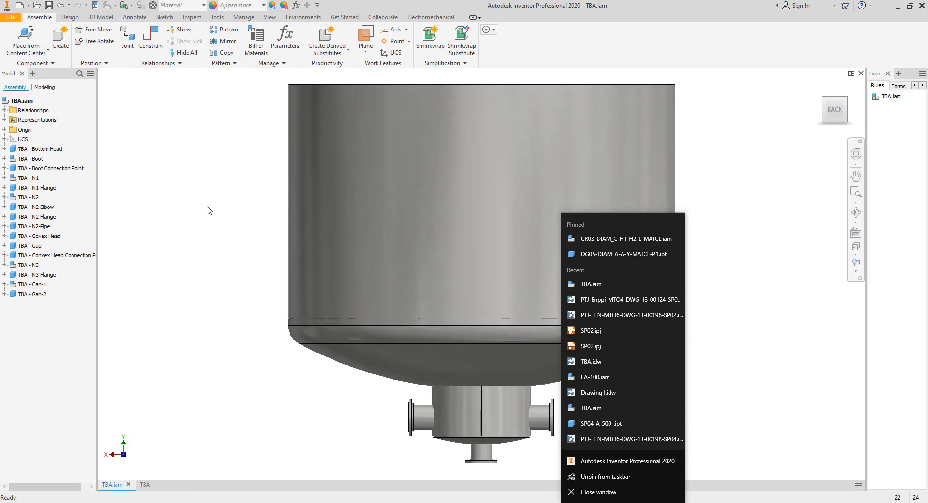
left_click(209, 169)
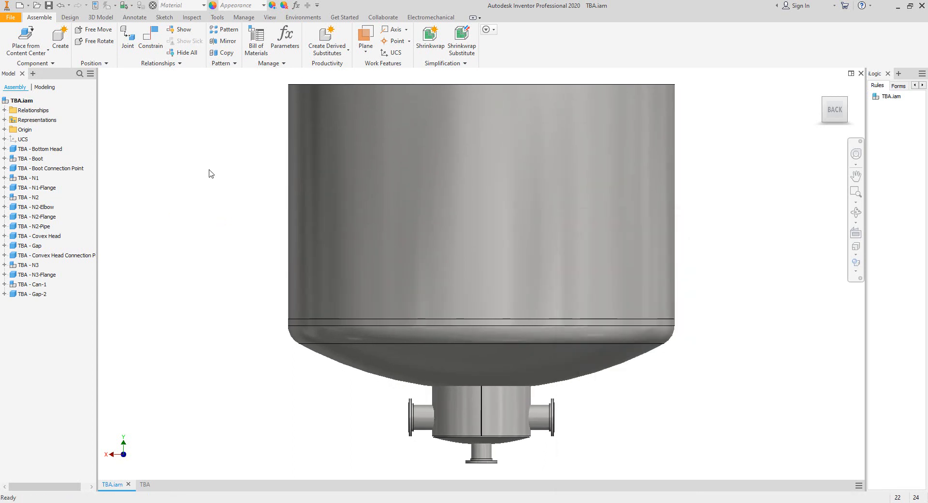
scroll(493, 353, "up", 3)
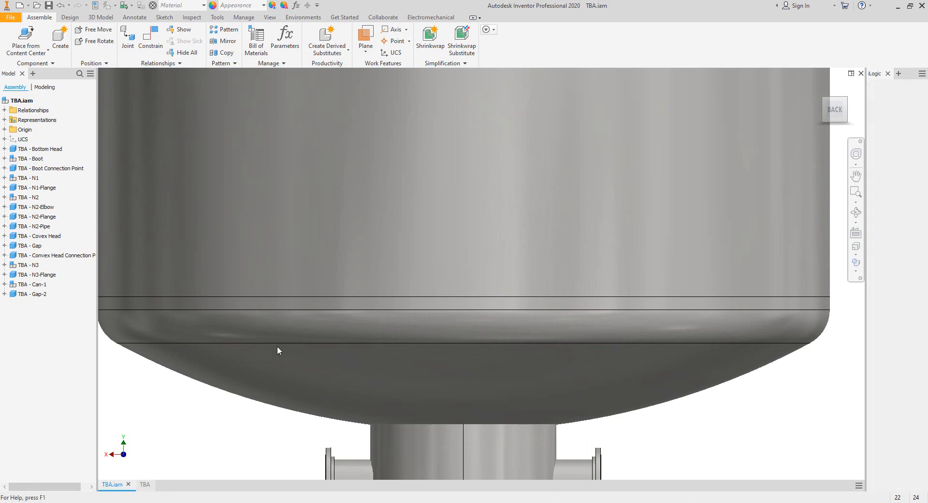
scroll(476, 278, "down", 5)
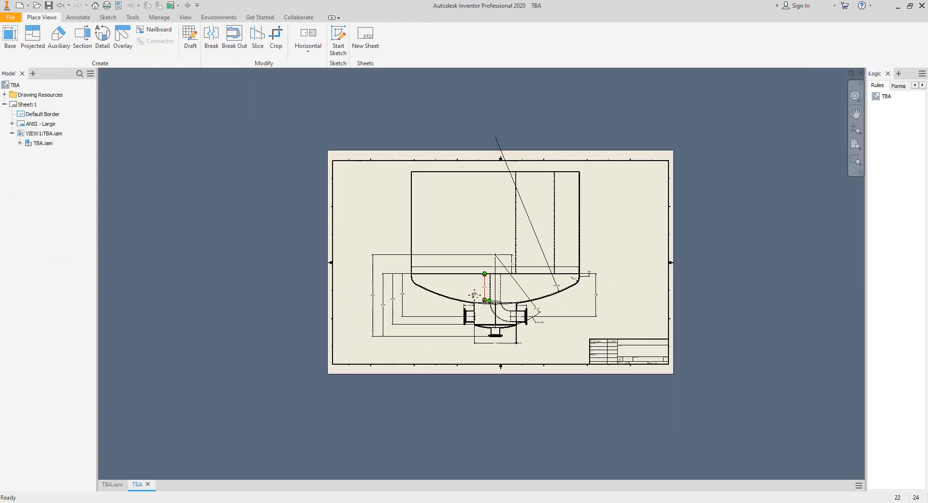
Examine the TBA drawing around Can-1's joint with the bottom head, the boot's lower edge, the convex head and nozzle N3
scroll(527, 174, "up", 3)
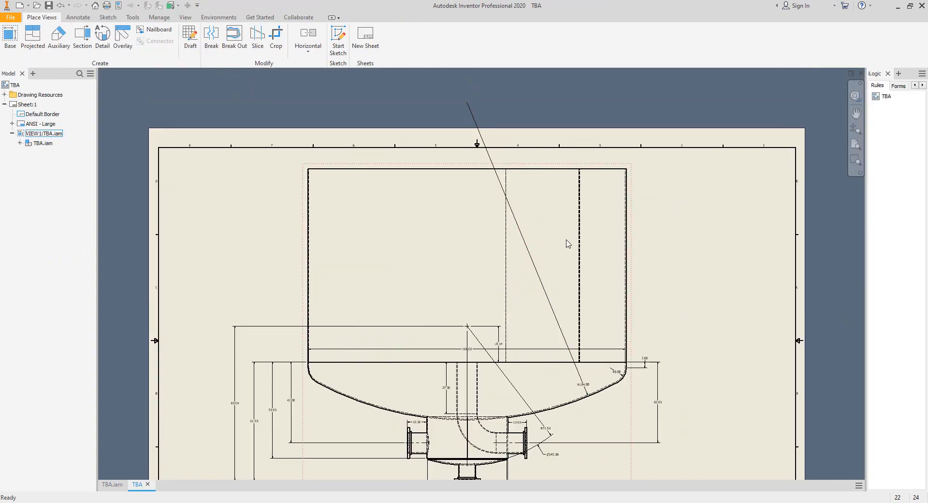
middle_click_drag(578, 243, 575, 179)
left_click_drag(560, 419, 548, 435)
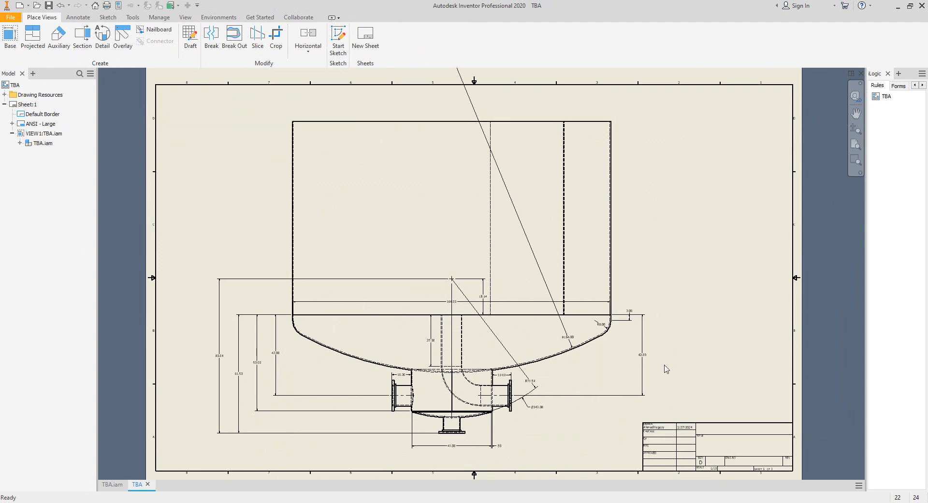
scroll(412, 464, "up", 3)
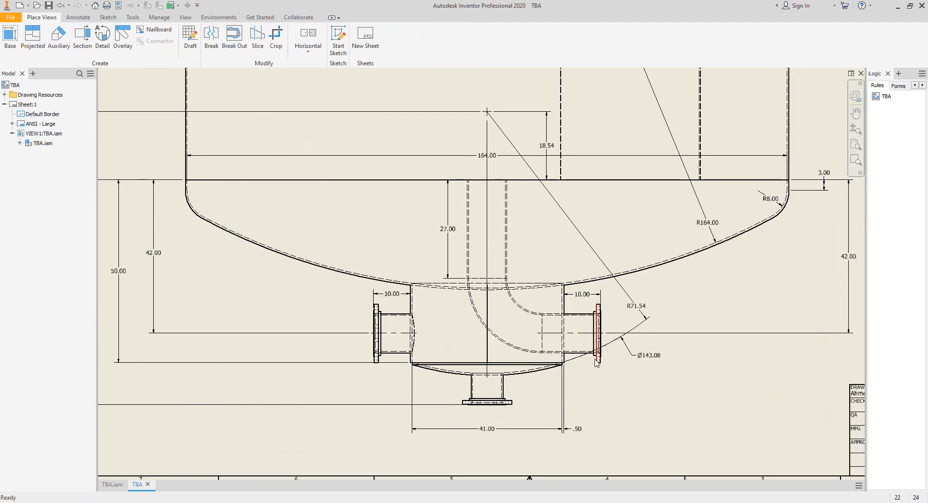
mouse_move(556, 366)
middle_mouse_down()
mouse_move(568, 384)
mouse_move(606, 390)
mouse_move(661, 379)
middle_mouse_up()
scroll(585, 387, "up", 3)
scroll(624, 373, "up", 3)
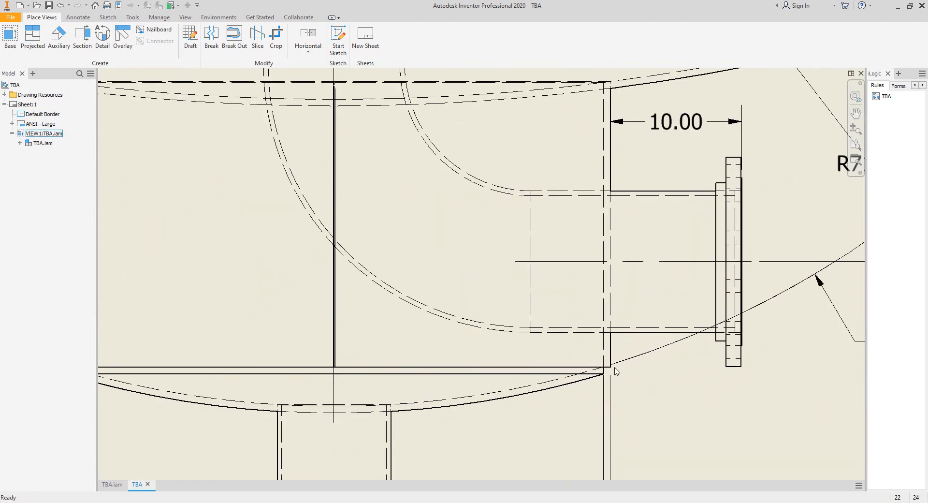
scroll(586, 370, "down", 5)
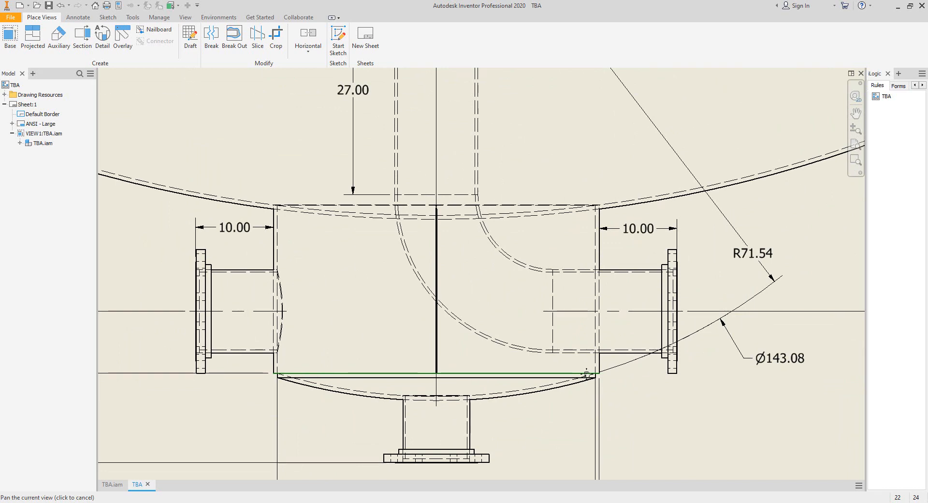
scroll(574, 320, "up", 2)
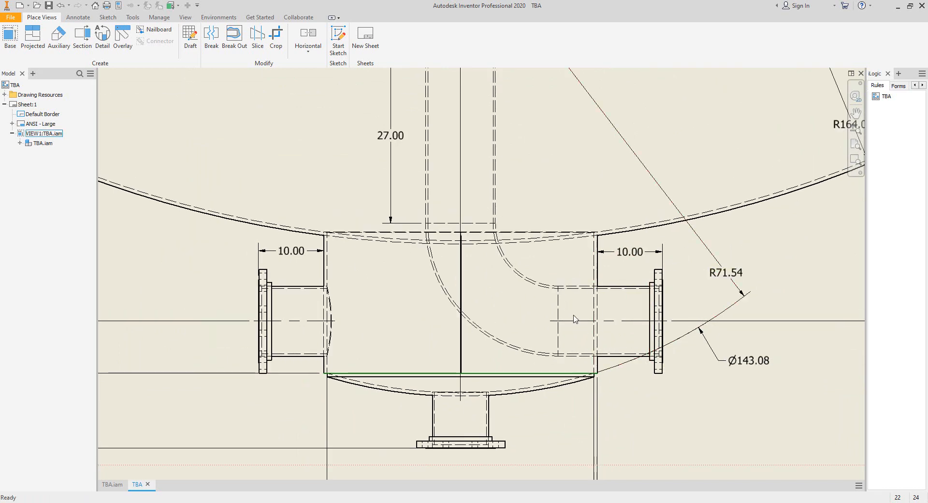
middle_click_drag(598, 359, 590, 307)
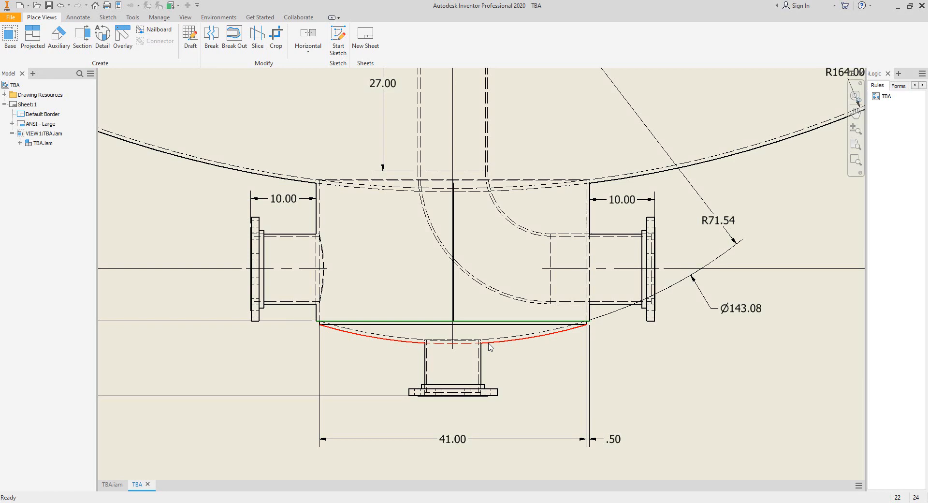
middle_click_drag(489, 347, 496, 376)
scroll(498, 381, "down", 3)
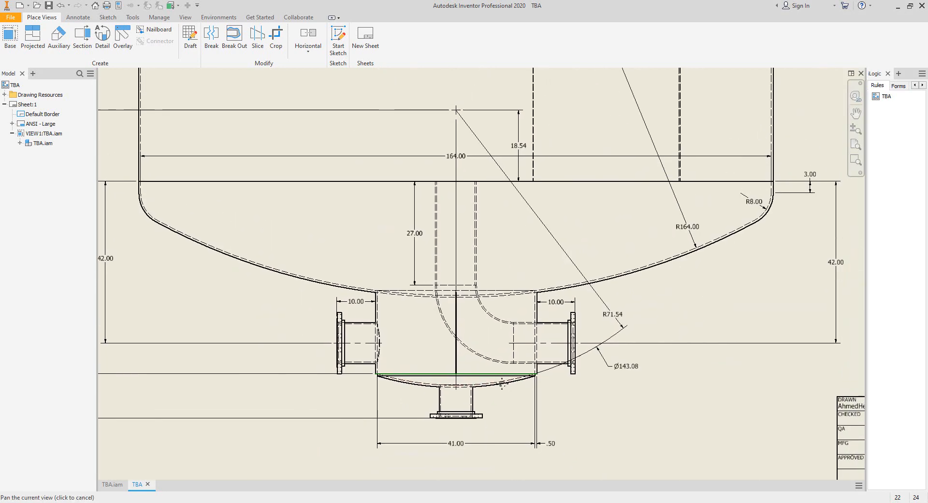
scroll(502, 384, "up", 4)
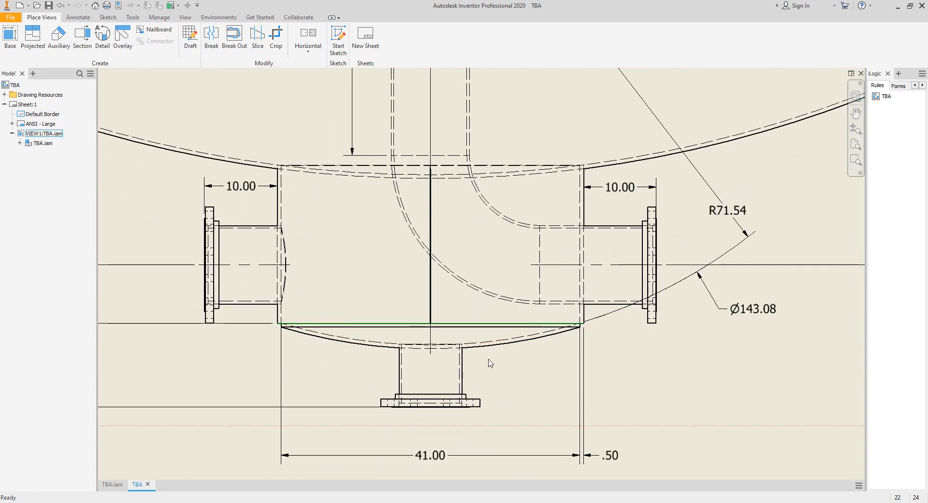
middle_click_drag(489, 349, 501, 357)
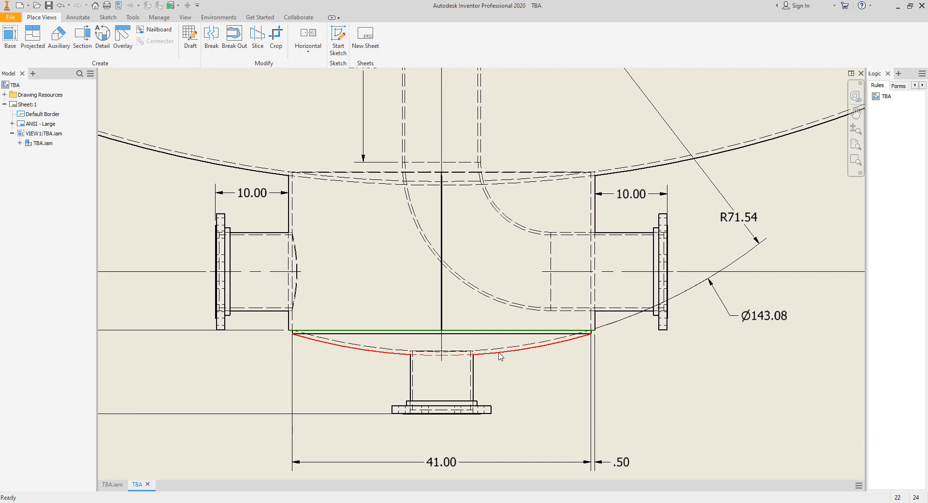
scroll(501, 356, "down", 3)
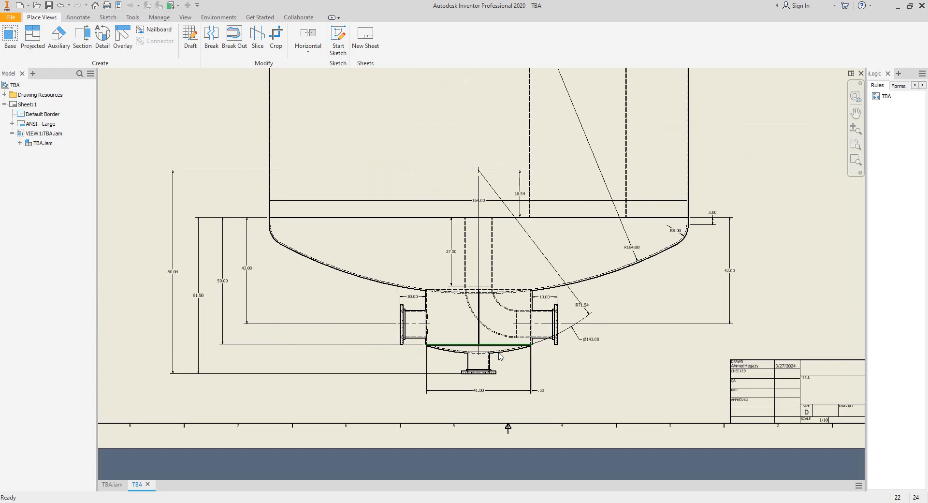
scroll(624, 307, "down", 3)
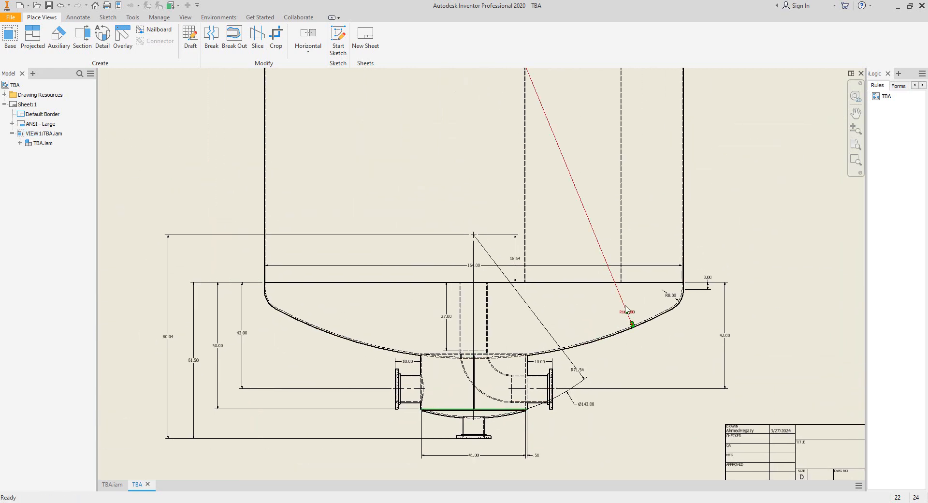